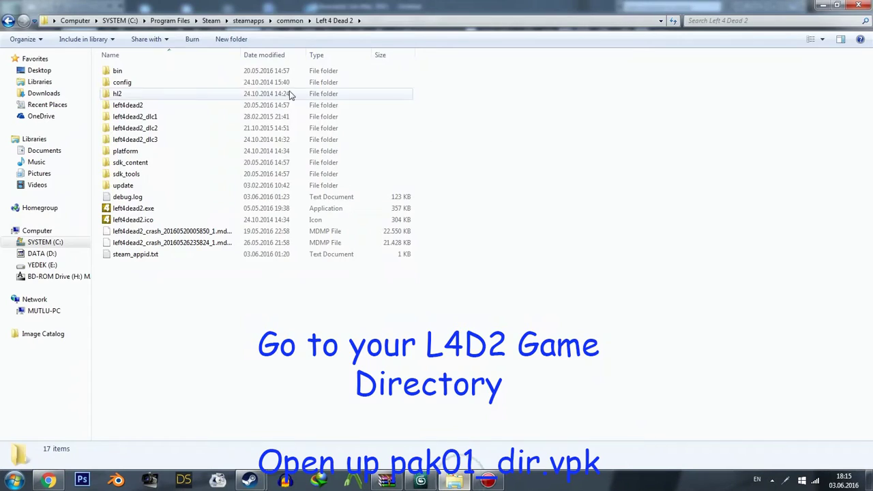
# Step: Open pak01_dir.vpk from the Left 4 Dead 2 left4dead2 folder in GCFScape
pyautogui.doubleClick(165, 106)
pyautogui.scroll(-10, 179, 244)
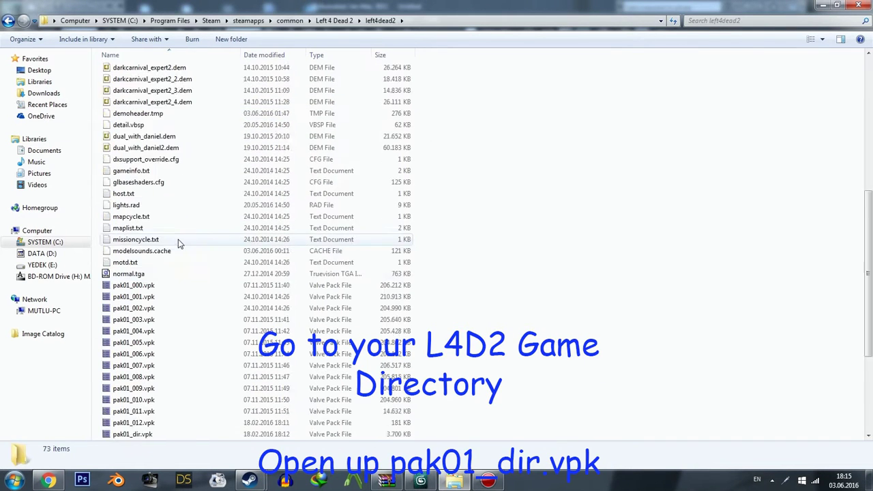
pyautogui.scroll(-1, 184, 306)
pyautogui.doubleClick(145, 401)
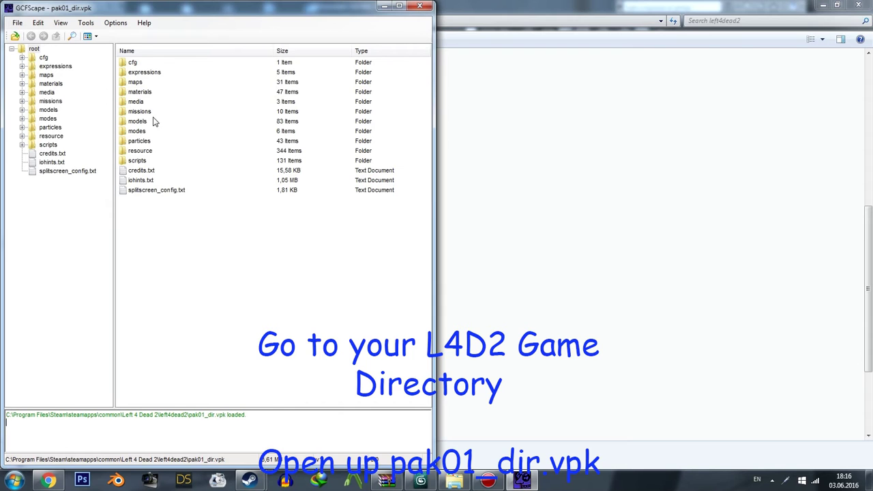
# Step: Browse the archive to the models/weapons/arms folder
pyautogui.doubleClick(135, 131)
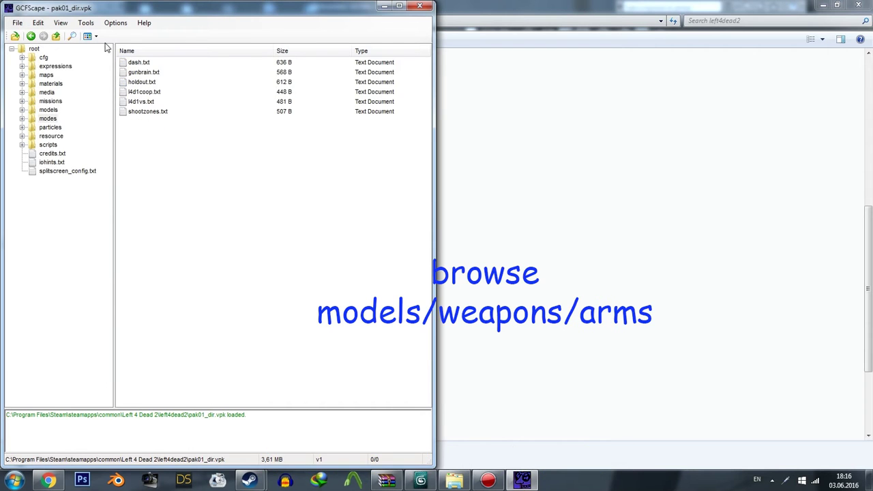
pyautogui.click(58, 36)
pyautogui.doubleClick(138, 122)
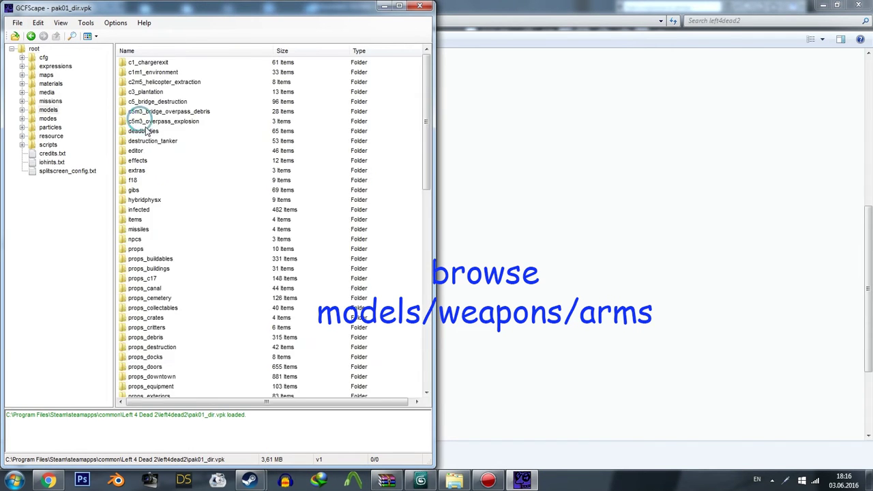
pyautogui.scroll(-8, 199, 228)
pyautogui.scroll(-5, 189, 241)
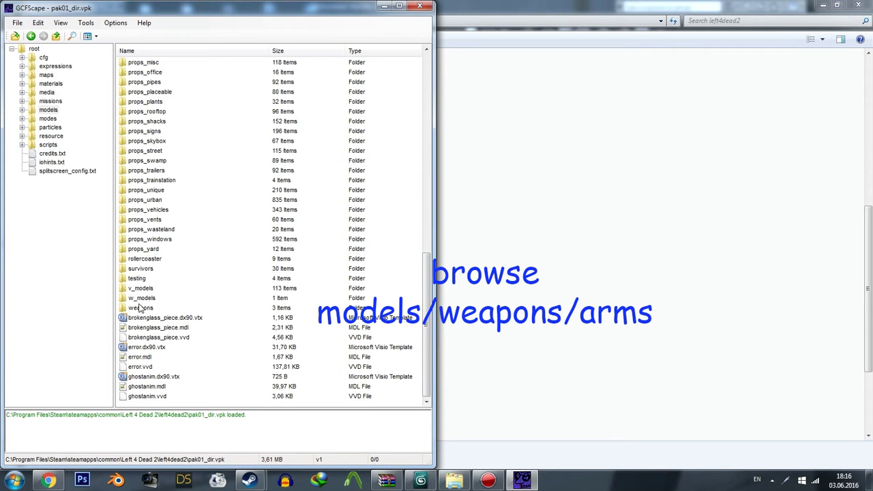
pyautogui.doubleClick(140, 308)
pyautogui.doubleClick(131, 63)
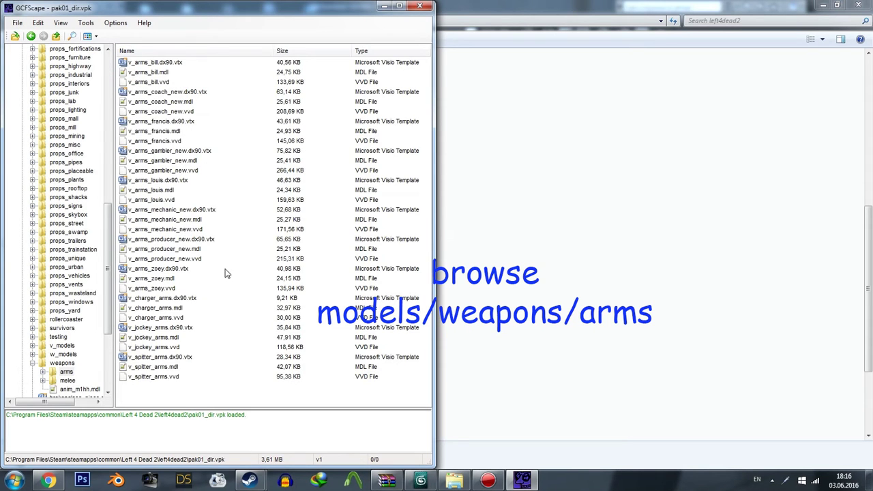
# Step: Extract the three v_arms_mechanic_new files (vtx, mdl, vvd) to the Desktop
pyautogui.click(173, 211)
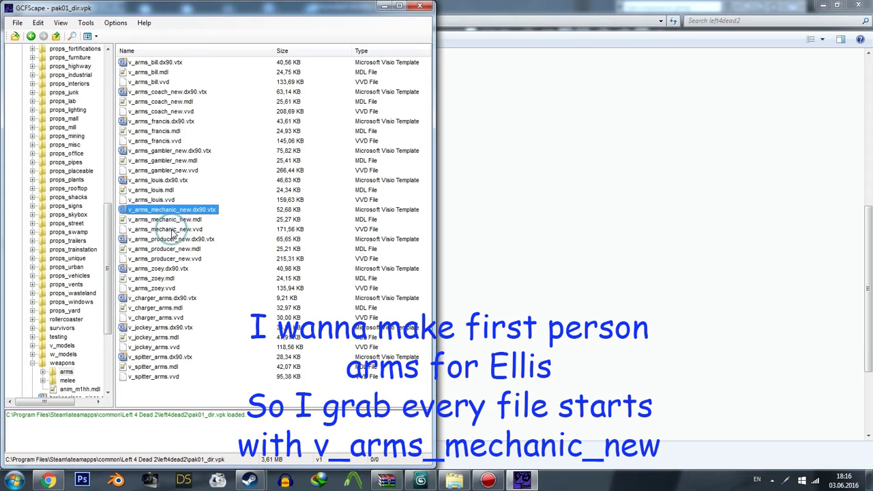
pyautogui.keyDown('shift'); pyautogui.click(173, 231); pyautogui.keyUp('shift')
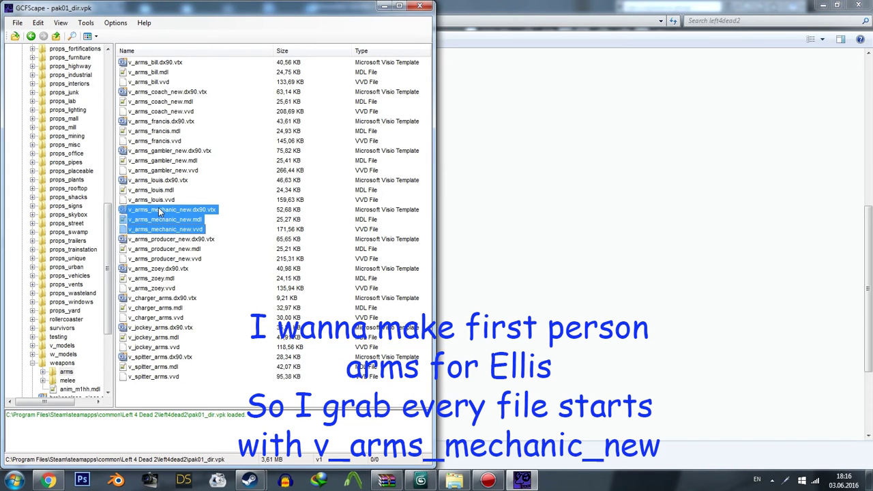
pyautogui.rightClick(157, 214)
pyautogui.click(173, 220)
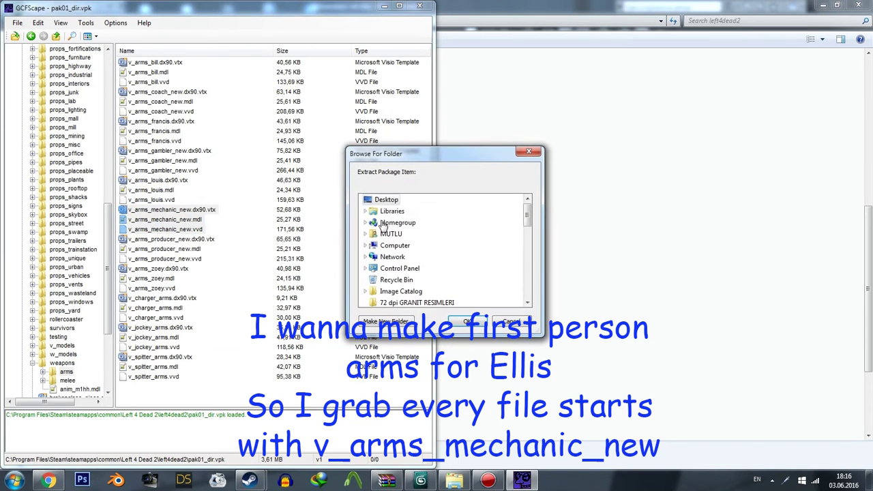
pyautogui.click(466, 323)
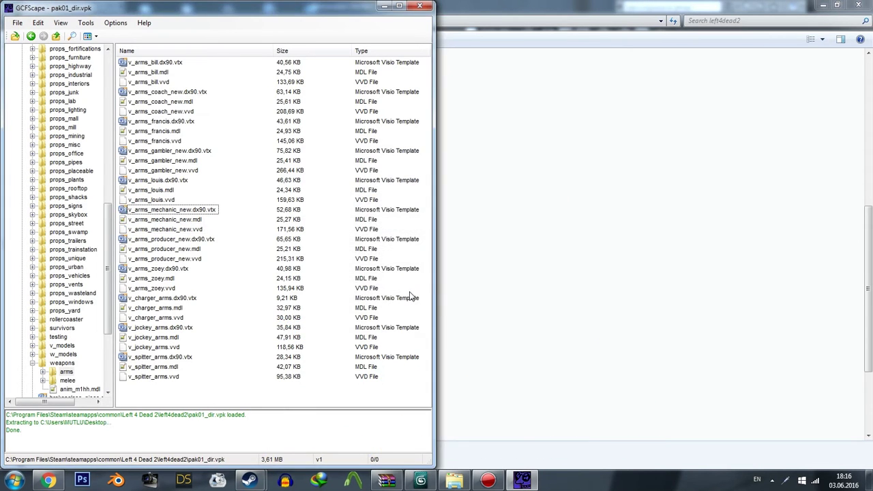
pyautogui.click(869, 485)
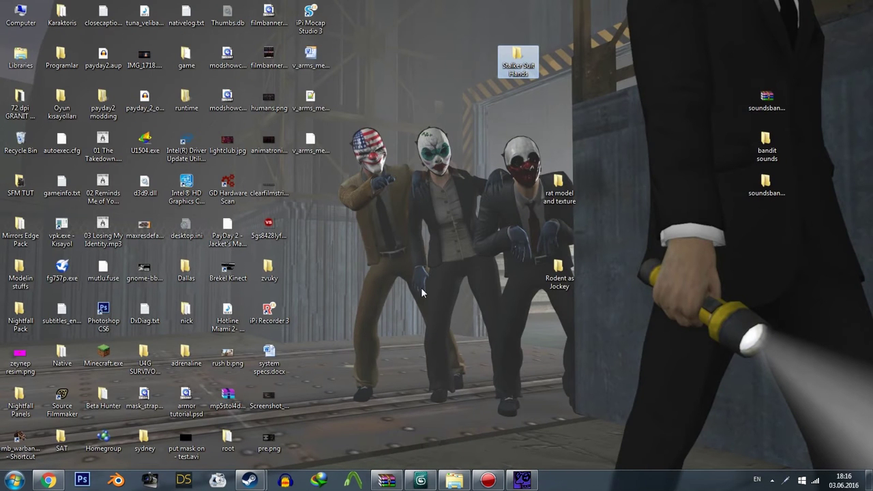
# Step: Drag the three mechanic files into the Stalker Suit Hands folder and bring up 3ds Max
pyautogui.moveTo(361, 41)
pyautogui.mouseDown()
pyautogui.moveTo(292, 149)
pyautogui.moveTo(514, 55)
pyautogui.mouseUp()
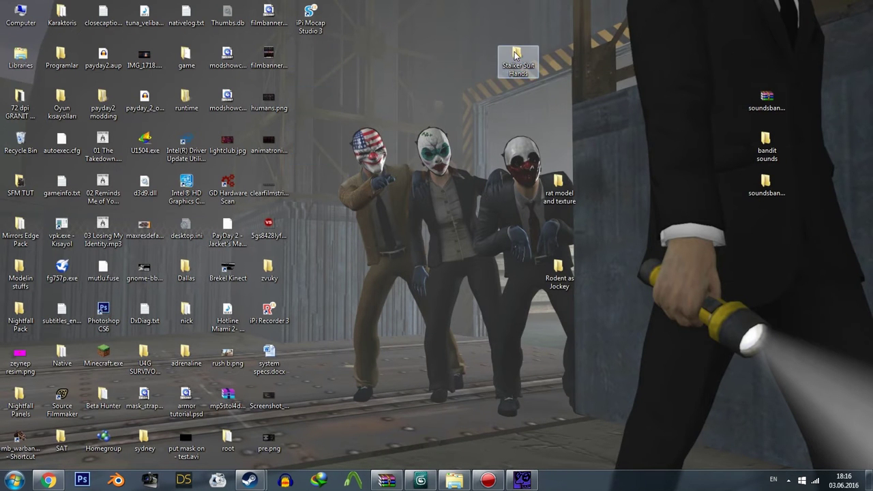
pyautogui.click(422, 481)
pyautogui.click(8, 13)
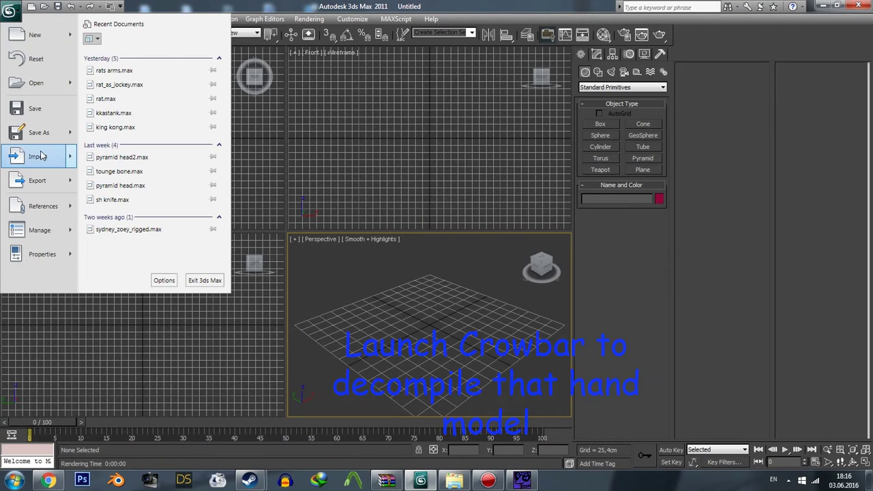
# Step: Decompile Stalker Suit Hands\v_arms_mechanic_new.mdl in Crowbar into the 'Ellis ARMS' subfolder
pyautogui.moveTo(35, 156)
pyautogui.click(351, 480)
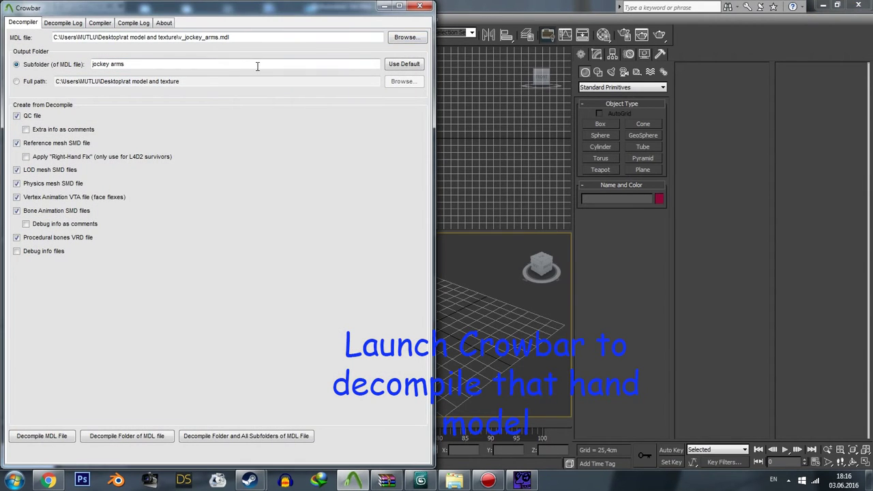
pyautogui.write('Ellis ARMS')
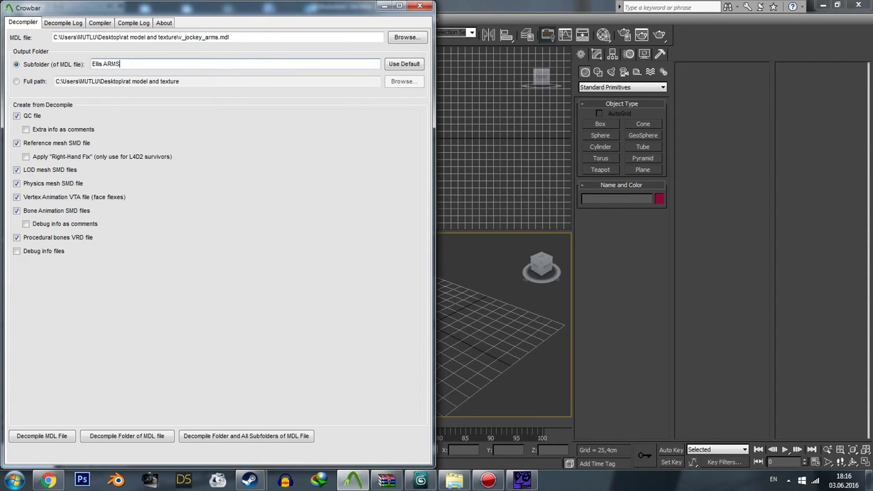
pyautogui.click(413, 37)
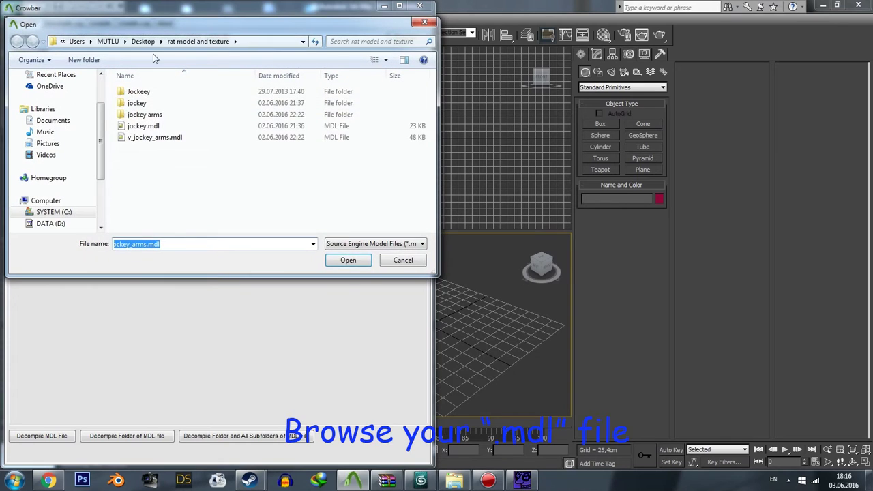
pyautogui.click(157, 40)
pyautogui.scroll(-1, 165, 102)
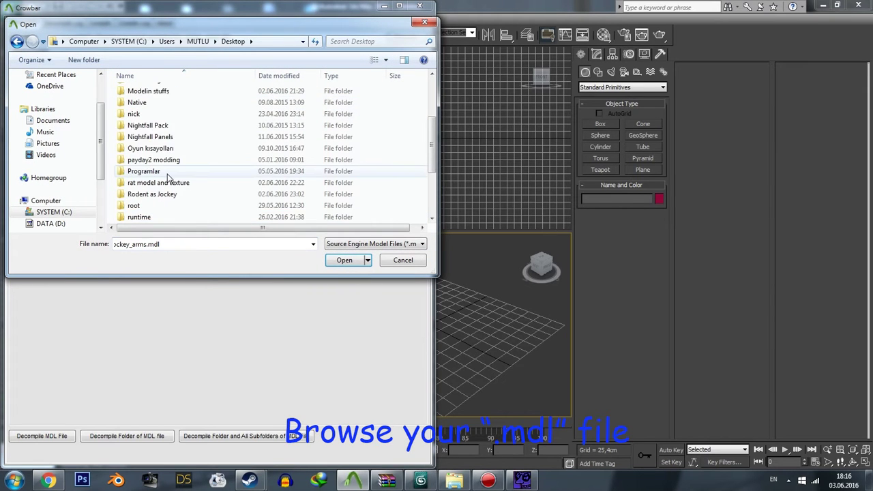
pyautogui.scroll(-3, 166, 136)
pyautogui.doubleClick(165, 171)
pyautogui.doubleClick(159, 92)
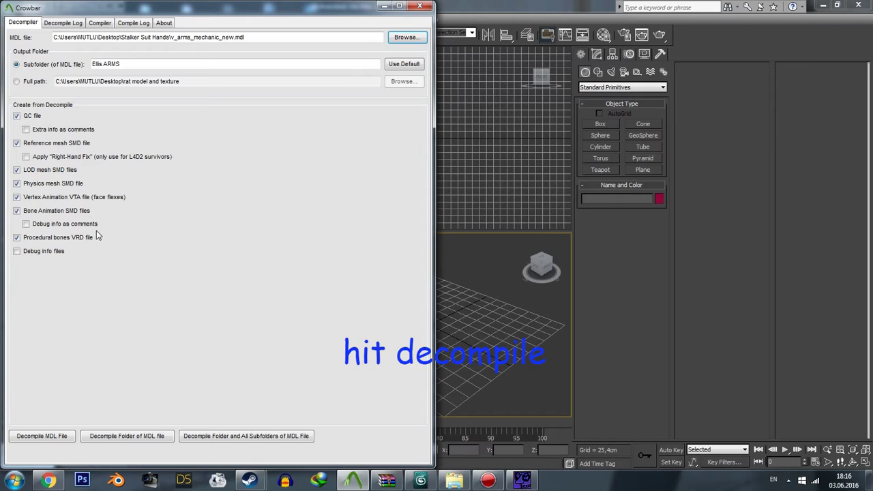
pyautogui.click(40, 436)
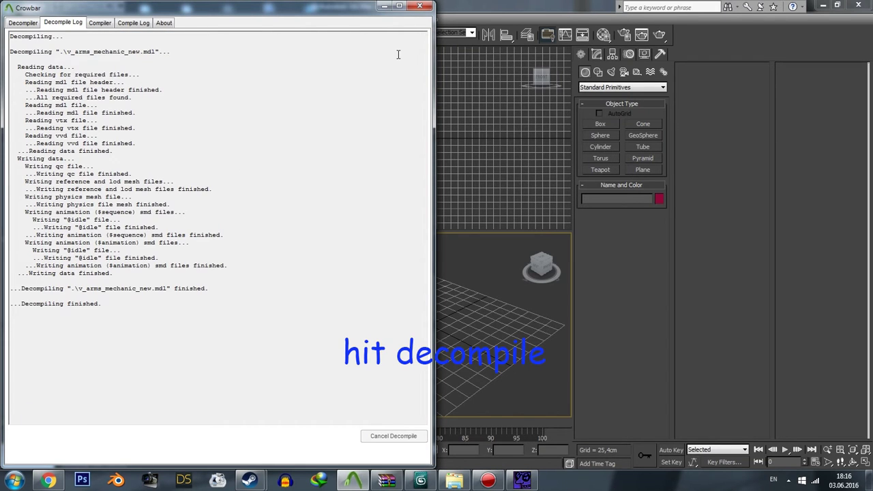
pyautogui.click(383, 11)
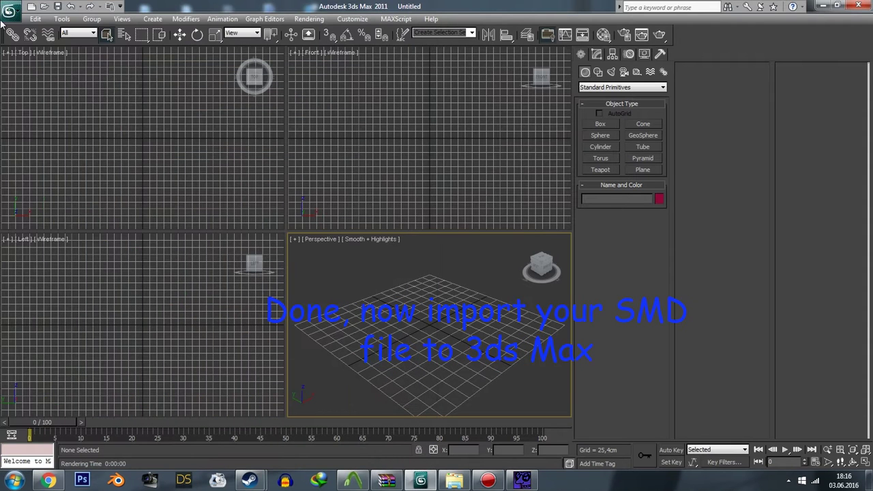
# Step: Import Ellis ARMS\v_arms_mechanic_new_reference.smd with mesh, bones and skinning, then maximize the perspective view
pyautogui.click(19, 19)
pyautogui.moveTo(38, 156)
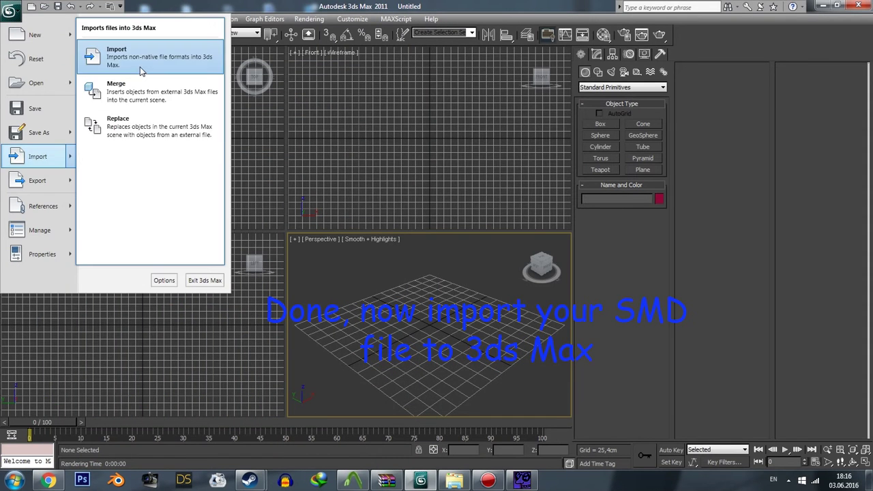
pyautogui.click(142, 68)
pyautogui.doubleClick(356, 65)
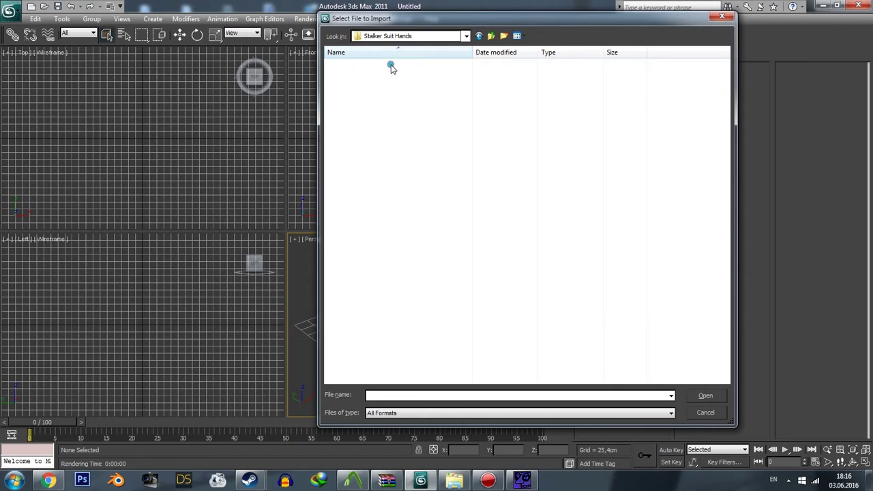
pyautogui.click(411, 88)
pyautogui.click(706, 394)
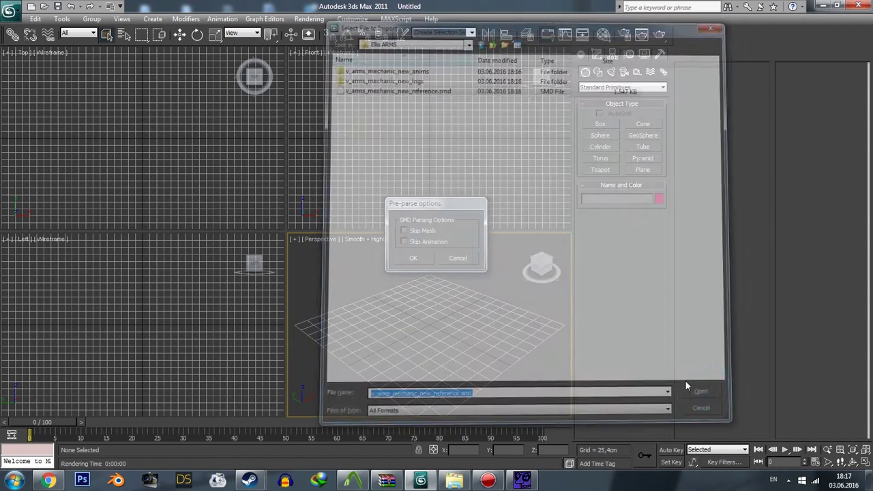
pyautogui.click(409, 258)
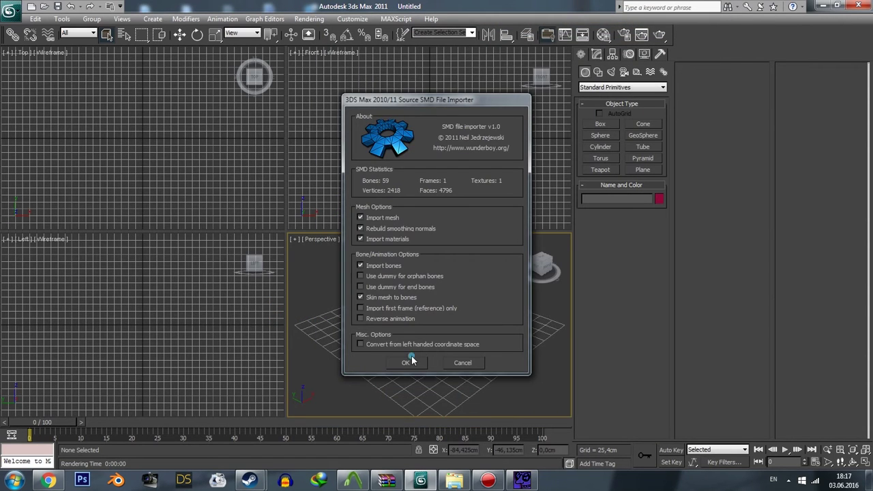
pyautogui.click(409, 362)
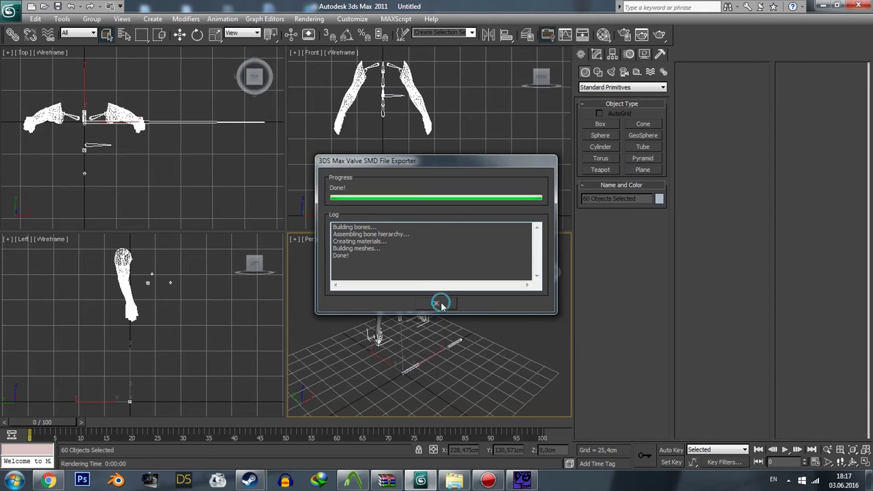
pyautogui.click(440, 304)
pyautogui.moveTo(461, 320)
pyautogui.keyDown('alt'); pyautogui.mouseDown(button='middle')
pyautogui.moveTo(437, 311)
pyautogui.moveTo(471, 304)
pyautogui.mouseUp(button='middle'); pyautogui.keyUp('alt')
pyautogui.hotkey('alt', 'w')
# Step: Import the wpn_hand_stalker_suit.3ds hand model from the Stalker Suit Hands folder
pyautogui.click(16, 11)
pyautogui.moveTo(38, 156)
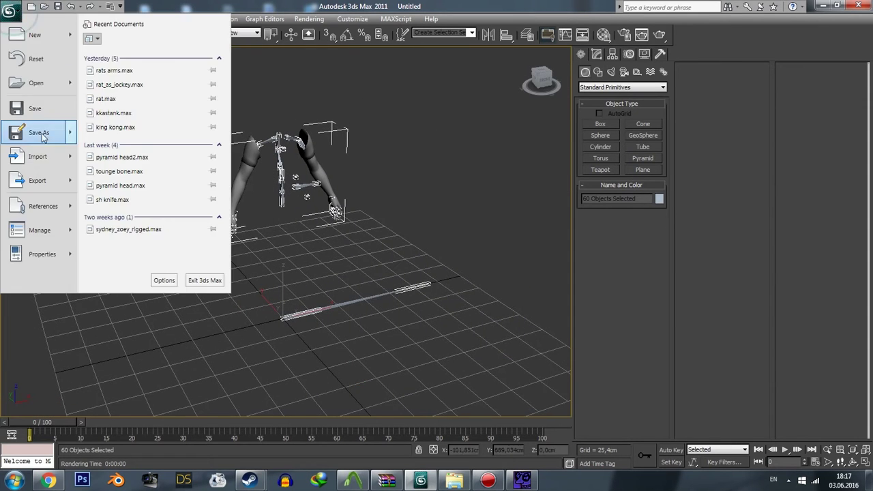
pyautogui.click(116, 60)
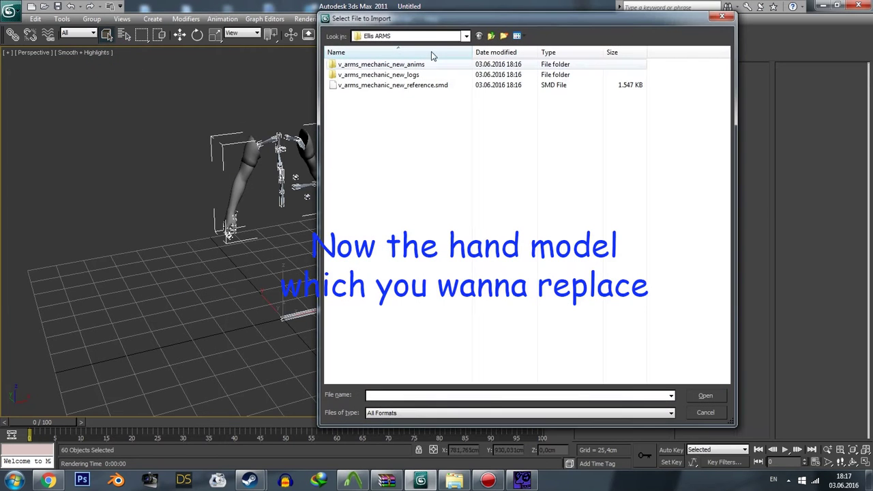
pyautogui.click(491, 36)
pyautogui.click(394, 77)
pyautogui.doubleClick(393, 77)
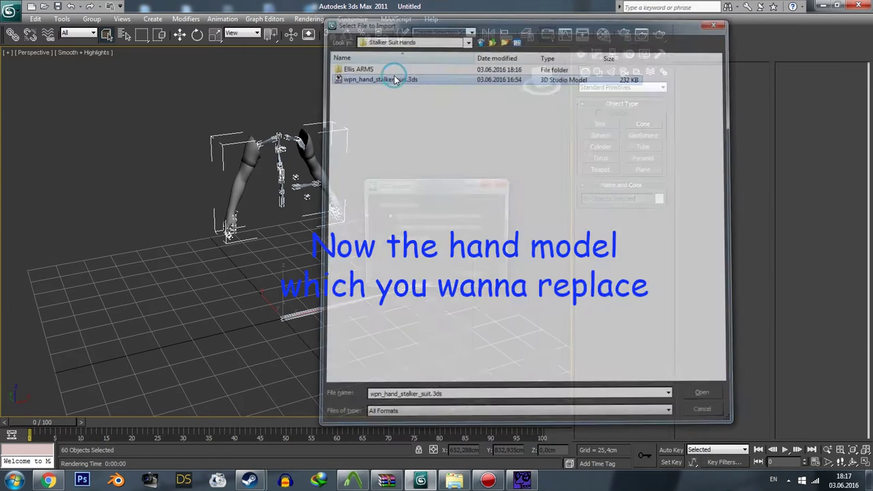
pyautogui.click(472, 258)
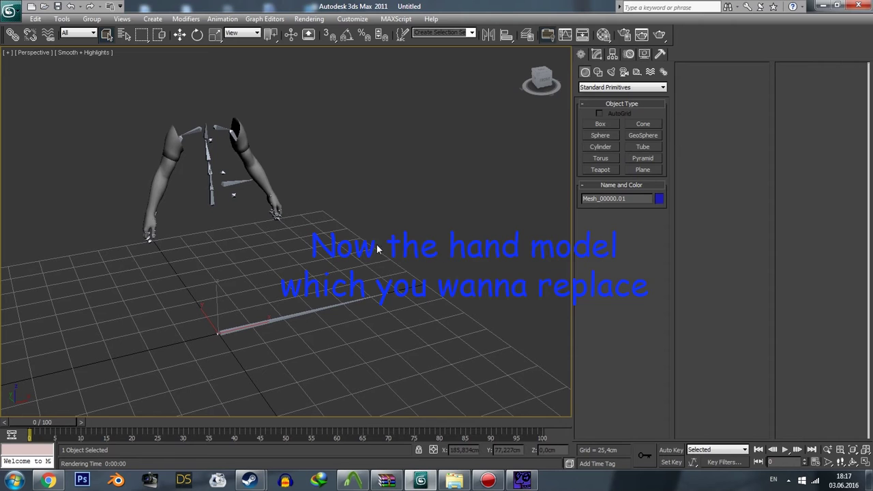
# Step: Scale the tiny stalker hand model up uniformly
pyautogui.press('r')
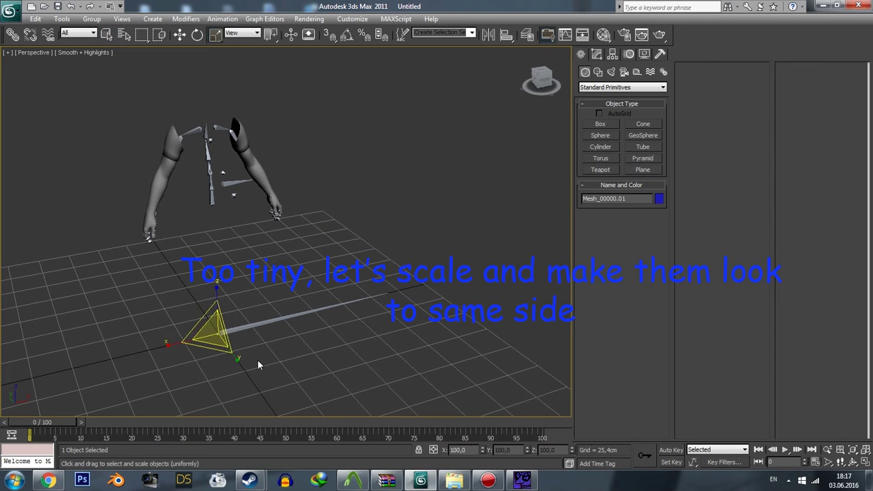
pyautogui.press('=')
pyautogui.press('=')
pyautogui.press('=')
pyautogui.press('=')
pyautogui.press('=')
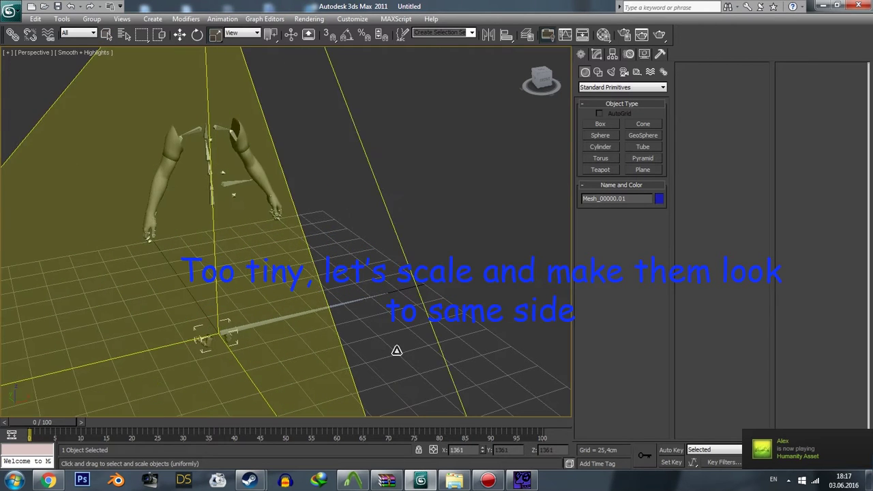
pyautogui.moveTo(394, 350)
pyautogui.mouseDown()
pyautogui.moveTo(563, 290)
pyautogui.moveTo(485, 349)
pyautogui.mouseUp()
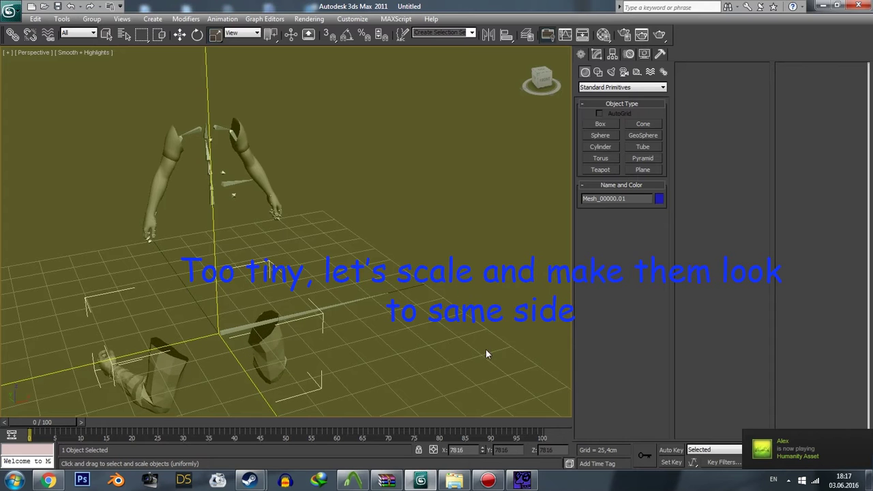
pyautogui.press('-')
pyautogui.press('-')
pyautogui.press('-')
pyautogui.keyDown('alt'); pyautogui.moveTo(485, 349); pyautogui.dragTo(453, 320, button='middle'); pyautogui.keyUp('alt')
pyautogui.scroll(-4, 443, 306)
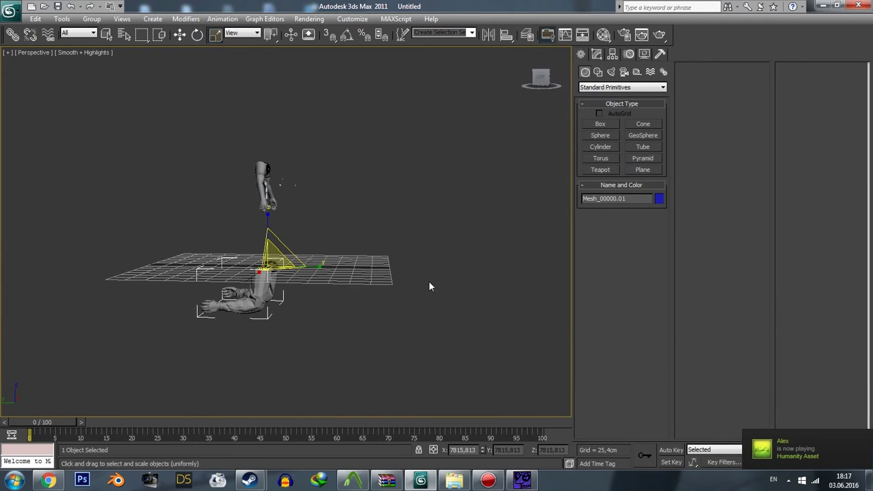
# Step: Rotate the stalker arms 180° around the vertical axis
pyautogui.press('e')
pyautogui.moveTo(386, 292); pyautogui.dragTo(372, 312, button='middle')
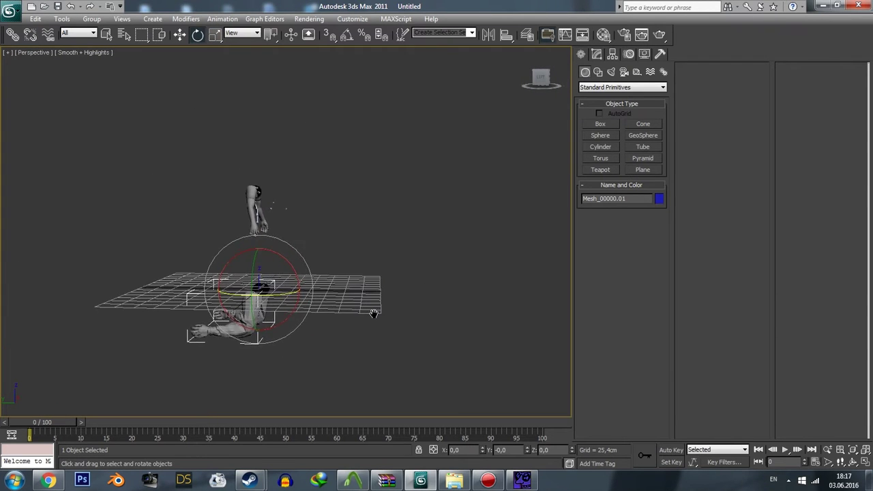
pyautogui.moveTo(283, 294); pyautogui.dragTo(371, 274)
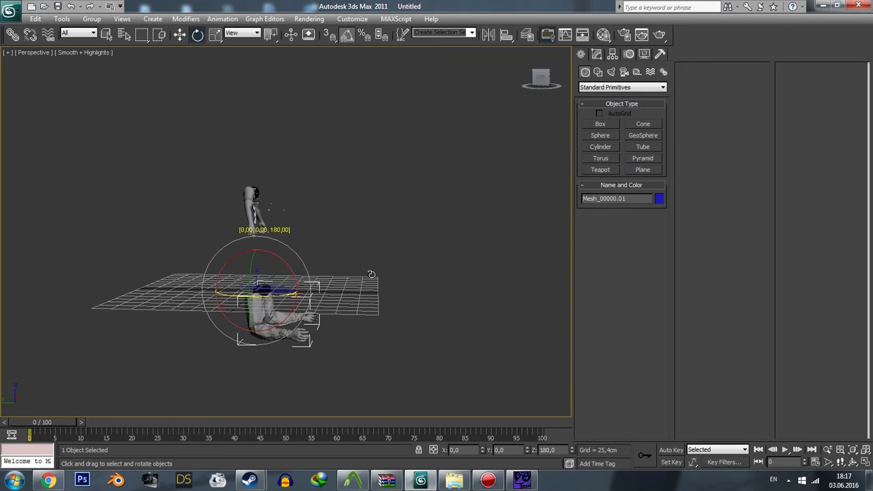
pyautogui.keyDown('alt'); pyautogui.moveTo(402, 293); pyautogui.dragTo(353, 308, button='middle'); pyautogui.keyUp('alt')
# Step: Shrink the stalker arms, then enlarge them to about 106% to overlap Ellis's arms
pyautogui.press('w')
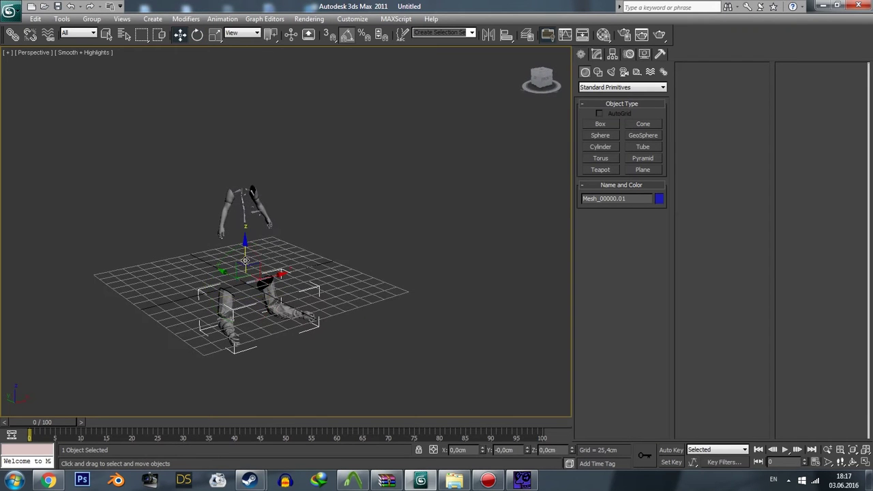
pyautogui.keyDown('alt'); pyautogui.moveTo(245, 242); pyautogui.dragTo(368, 198, button='middle'); pyautogui.keyUp('alt')
pyautogui.scroll(3, 368, 198)
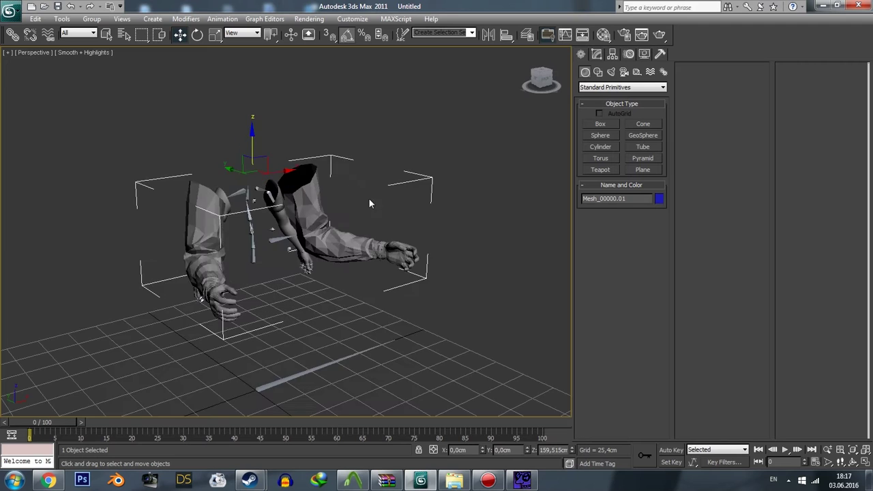
pyautogui.scroll(3, 351, 212)
pyautogui.press('r')
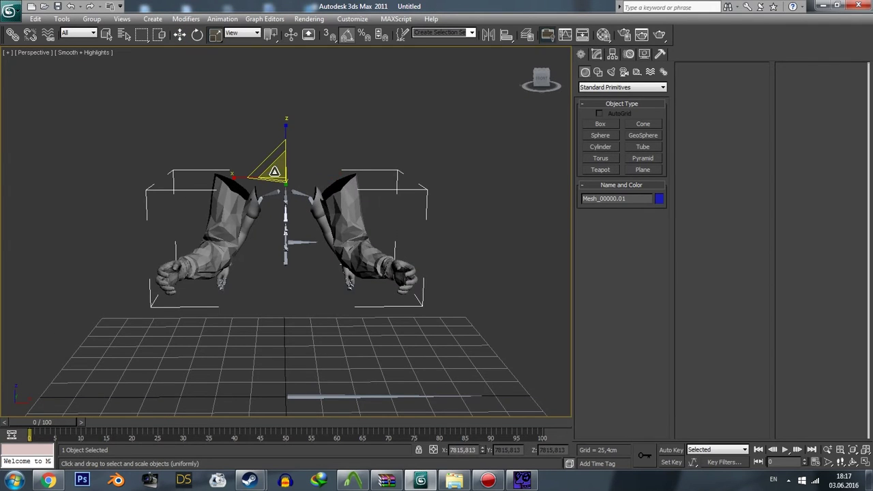
pyautogui.moveTo(274, 171); pyautogui.dragTo(275, 216)
pyautogui.press('w')
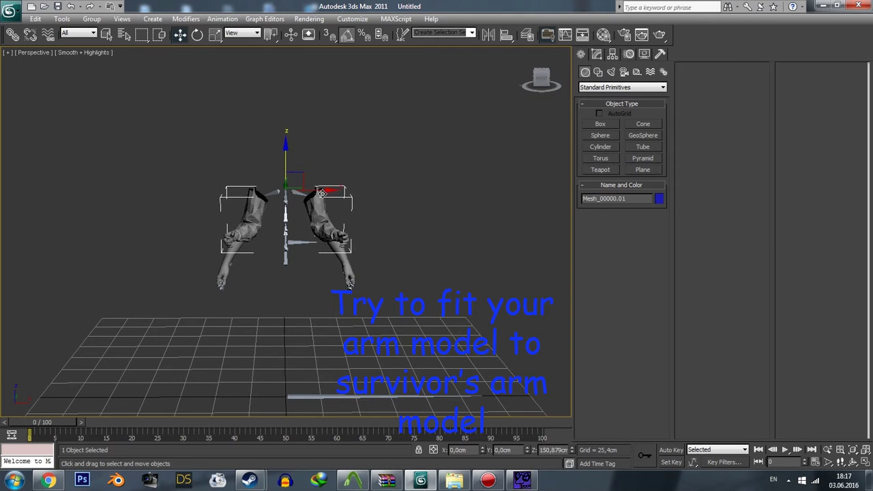
pyautogui.moveTo(293, 164)
pyautogui.keyDown('alt'); pyautogui.mouseDown(button='middle')
pyautogui.moveTo(351, 226)
pyautogui.moveTo(386, 234)
pyautogui.moveTo(518, 228)
pyautogui.moveTo(434, 249)
pyautogui.moveTo(380, 236)
pyautogui.mouseUp(button='middle'); pyautogui.keyUp('alt')
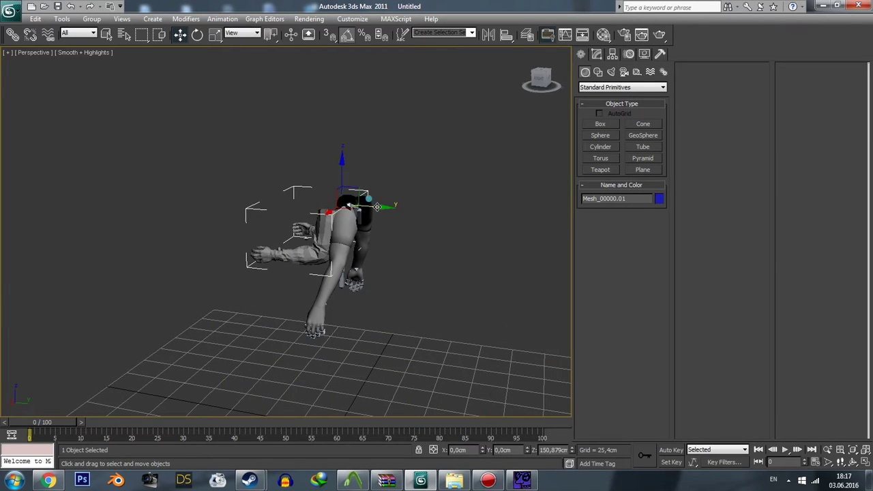
pyautogui.moveTo(399, 225)
pyautogui.keyDown('alt'); pyautogui.mouseDown(button='middle')
pyautogui.moveTo(219, 236)
pyautogui.moveTo(292, 232)
pyautogui.moveTo(228, 236)
pyautogui.moveTo(279, 221)
pyautogui.mouseUp(button='middle'); pyautogui.keyUp('alt')
pyautogui.press('r')
pyautogui.moveTo(188, 170); pyautogui.dragTo(210, 163)
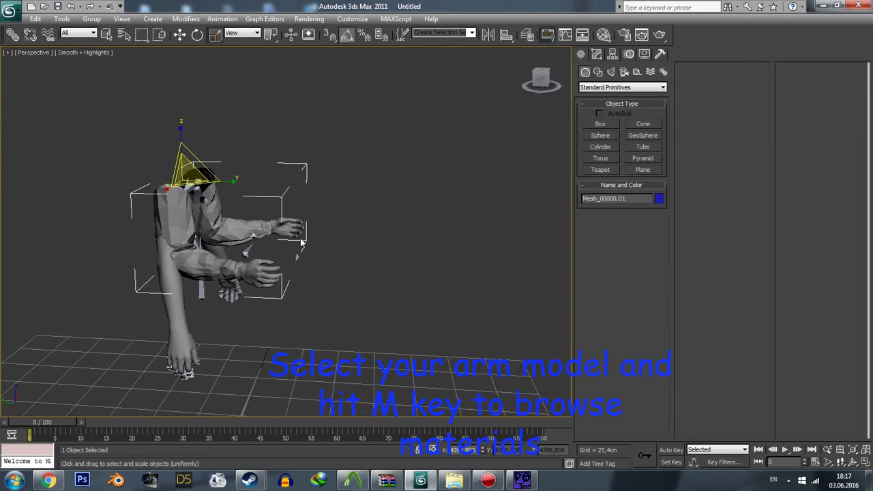
# Step: Assign the stalker arm mesh a material with act_arm_stalker.dds as its diffuse bitmap
pyautogui.moveTo(272, 230)
pyautogui.keyDown('alt'); pyautogui.mouseDown(button='middle')
pyautogui.moveTo(409, 225)
pyautogui.moveTo(232, 249)
pyautogui.moveTo(292, 289)
pyautogui.moveTo(288, 279)
pyautogui.moveTo(336, 221)
pyautogui.moveTo(320, 218)
pyautogui.moveTo(344, 201)
pyautogui.mouseUp(button='middle'); pyautogui.keyUp('alt')
pyautogui.click(292, 288)
pyautogui.click(344, 201)
pyautogui.click(603, 34)
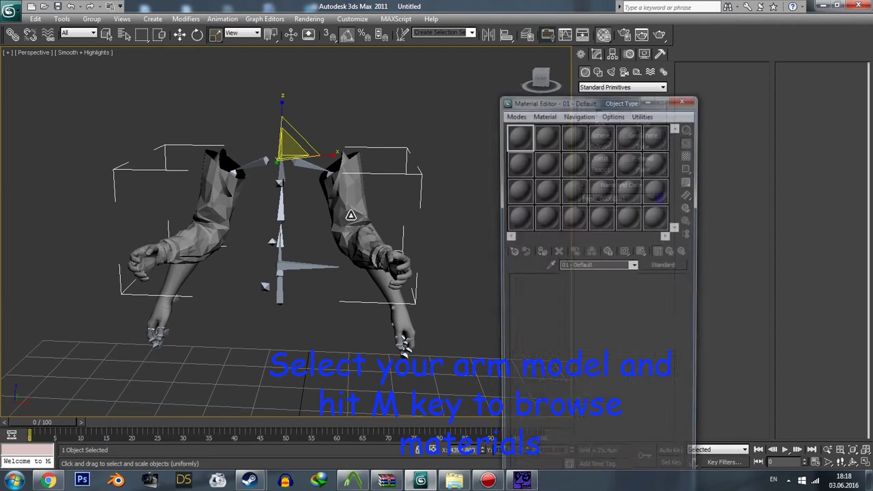
pyautogui.click(595, 341)
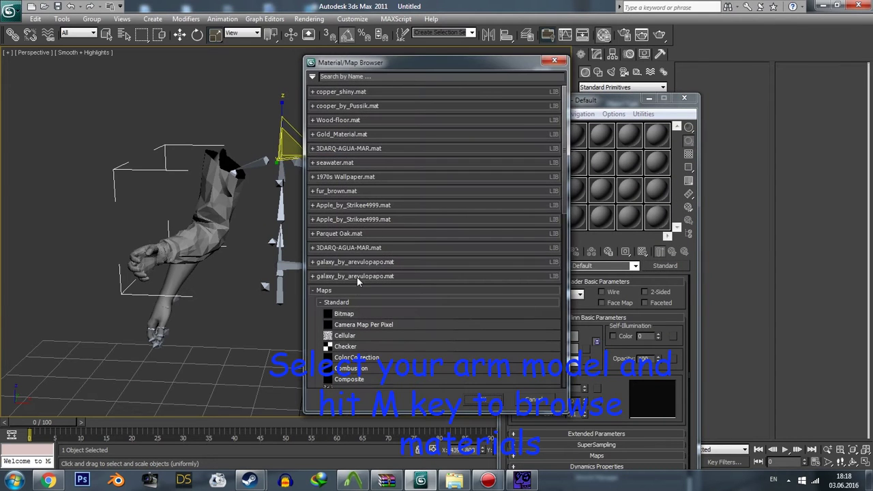
pyautogui.doubleClick(356, 313)
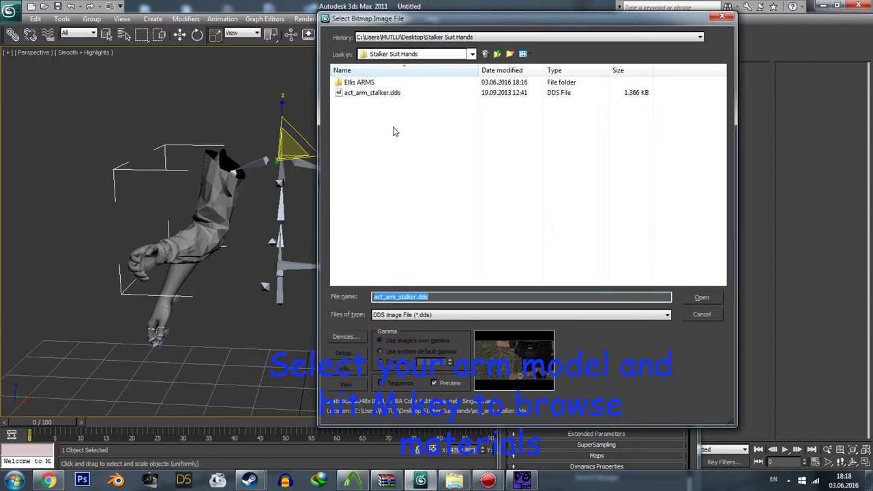
pyautogui.click(380, 95)
pyautogui.click(701, 296)
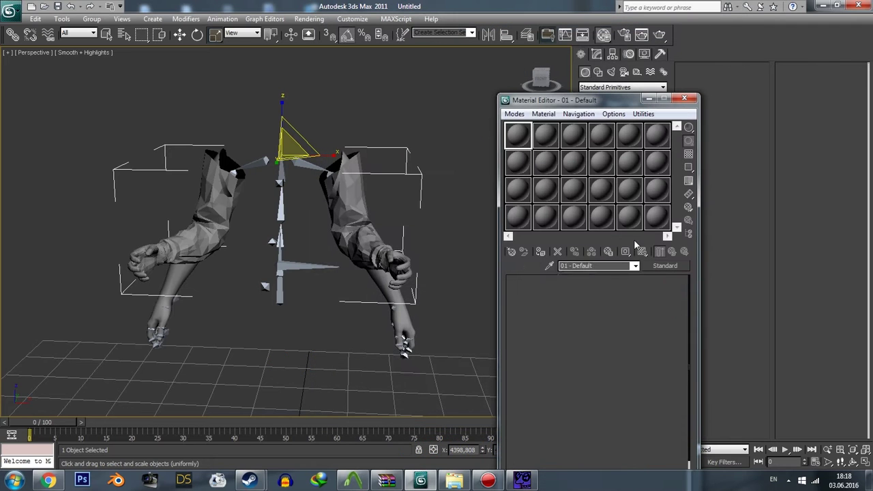
pyautogui.click(541, 252)
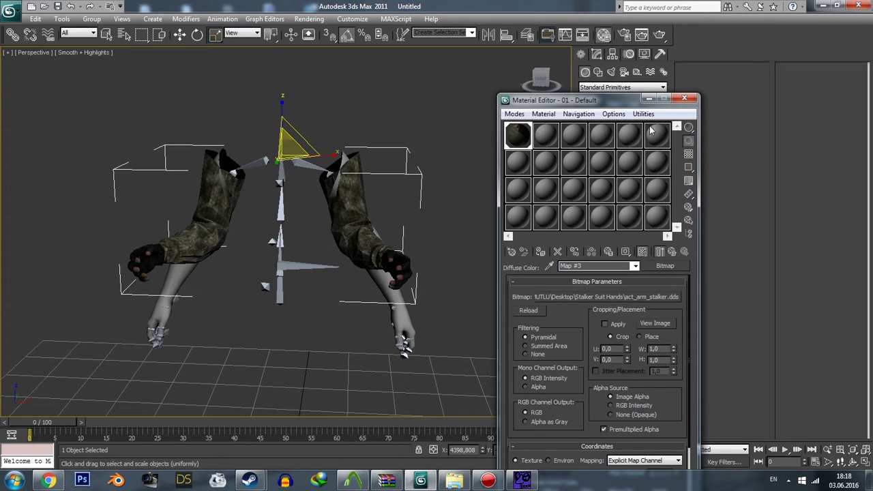
pyautogui.click(684, 98)
pyautogui.click(422, 167)
pyautogui.moveTo(422, 167)
pyautogui.keyDown('alt'); pyautogui.mouseDown(button='middle')
pyautogui.moveTo(476, 187)
pyautogui.moveTo(224, 197)
pyautogui.mouseUp(button='middle'); pyautogui.keyUp('alt')
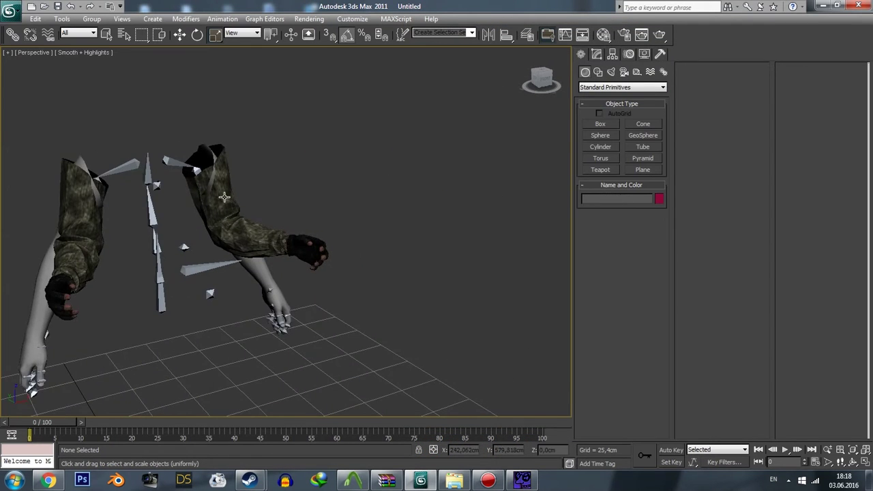
# Step: Select all polygons of the stalker arm mesh and assign them smoothing group 1
pyautogui.click(213, 192)
pyautogui.click(596, 55)
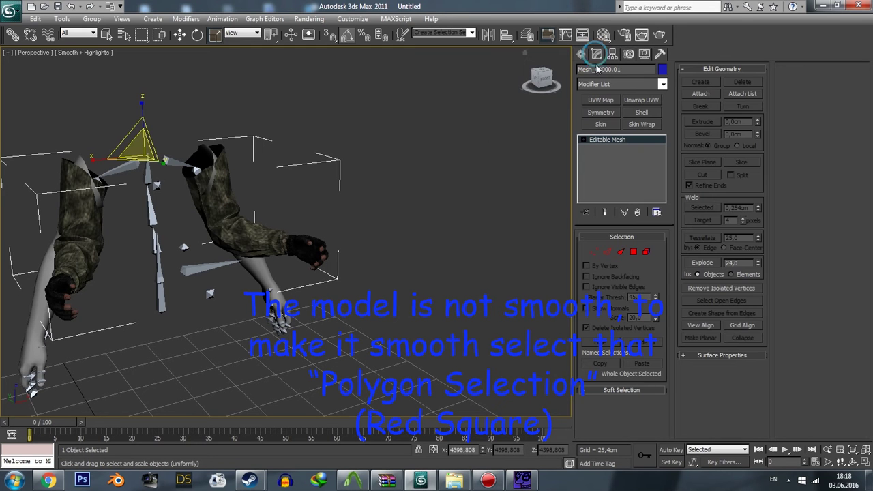
pyautogui.click(633, 251)
pyautogui.moveTo(400, 196); pyautogui.dragTo(533, 183, button='middle')
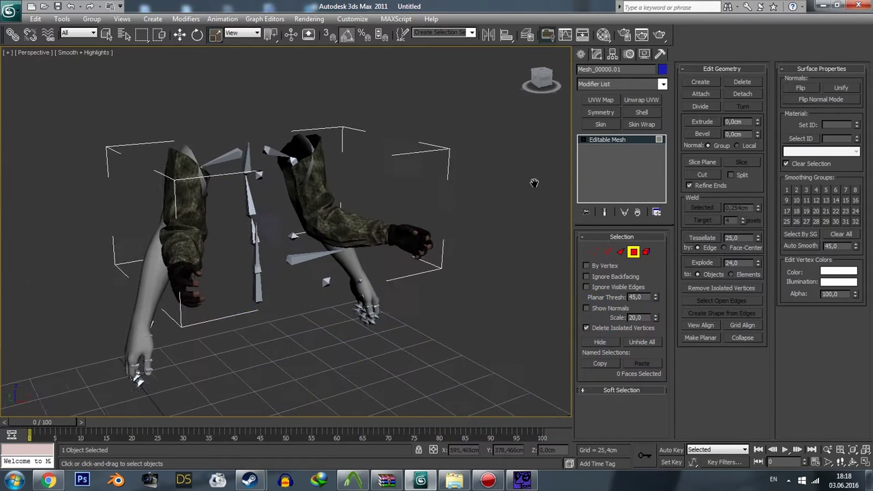
pyautogui.hotkey('ctrl', 'a')
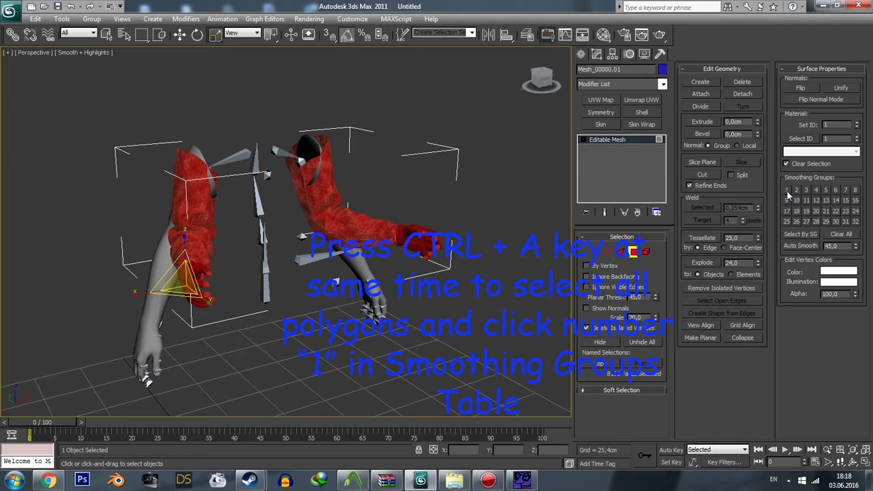
pyautogui.click(580, 54)
pyautogui.click(457, 158)
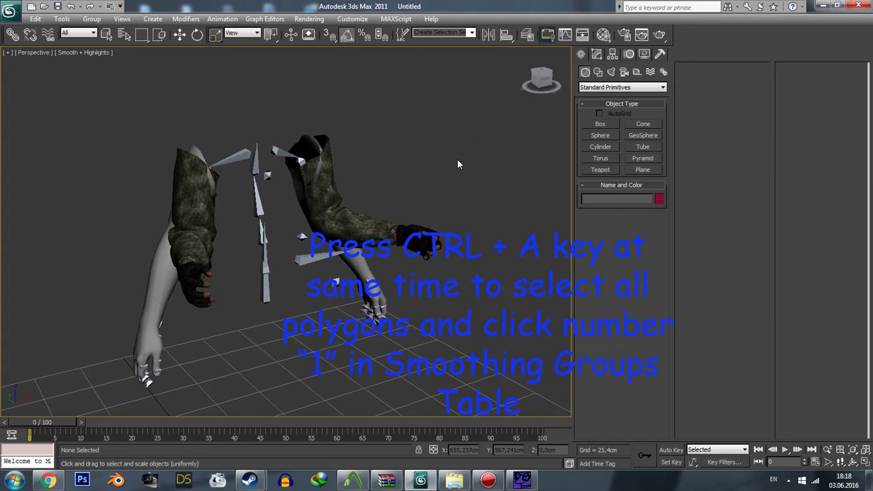
pyautogui.moveTo(457, 158)
pyautogui.keyDown('alt'); pyautogui.mouseDown(button='middle')
pyautogui.moveTo(490, 149)
pyautogui.moveTo(278, 197)
pyautogui.moveTo(361, 199)
pyautogui.mouseUp(button='middle'); pyautogui.keyUp('alt')
pyautogui.press('F3')
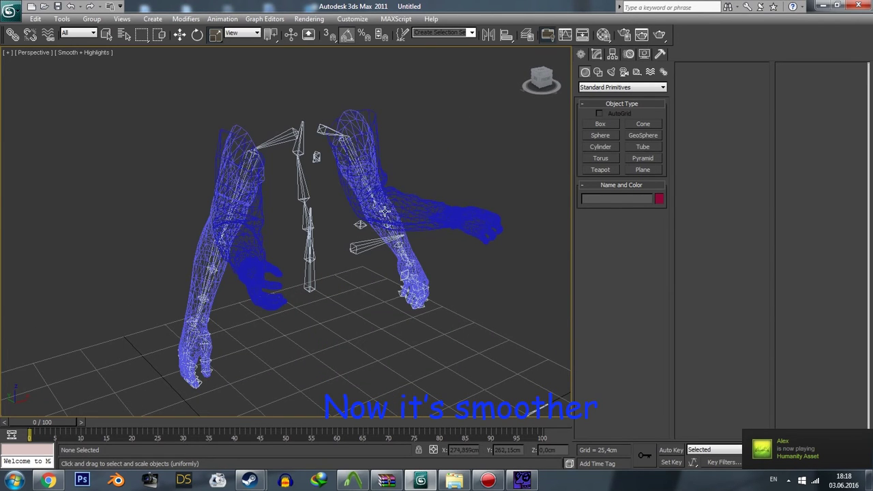
# Step: Freeze the stalker arm mesh from the quad menu, leaving Ellis's bones selectable
pyautogui.click(384, 211)
pyautogui.click(383, 212)
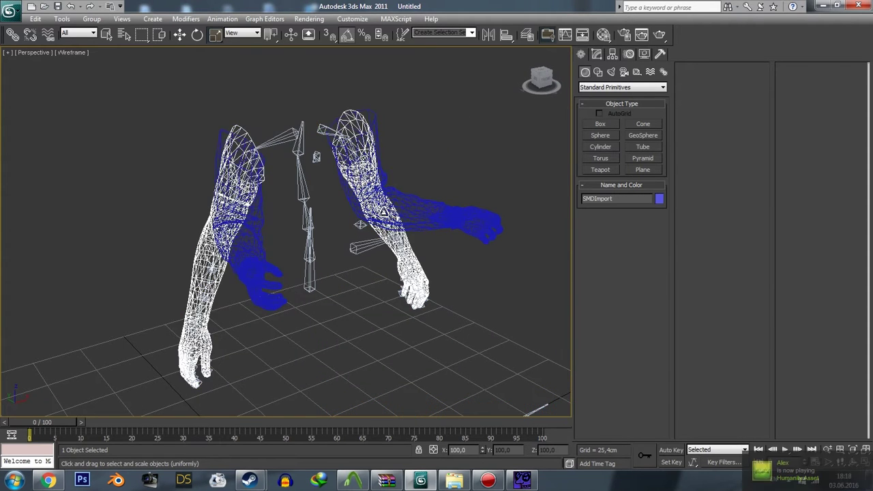
pyautogui.press('F3')
pyautogui.click(435, 214)
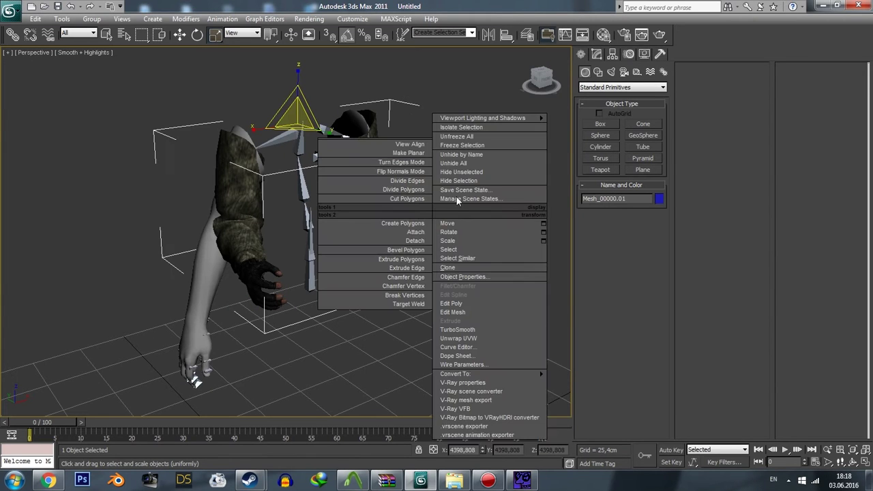
pyautogui.rightClick(434, 212)
pyautogui.click(480, 146)
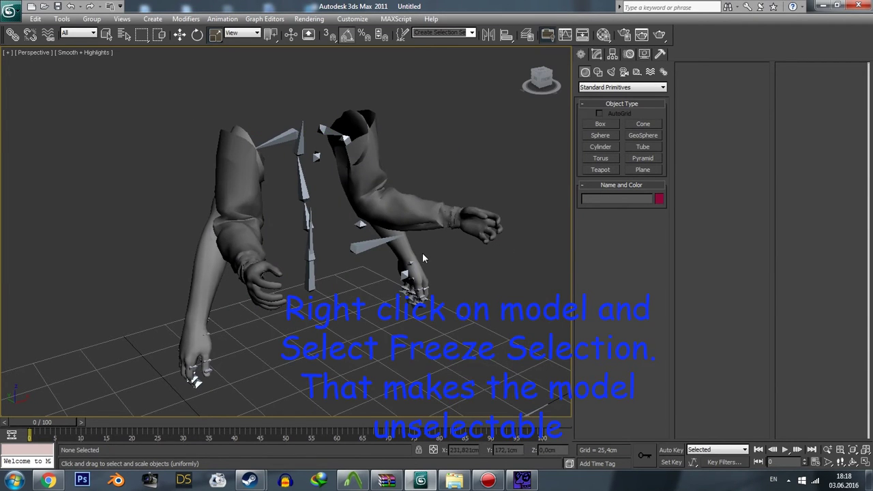
pyautogui.press('F3')
pyautogui.click(377, 237)
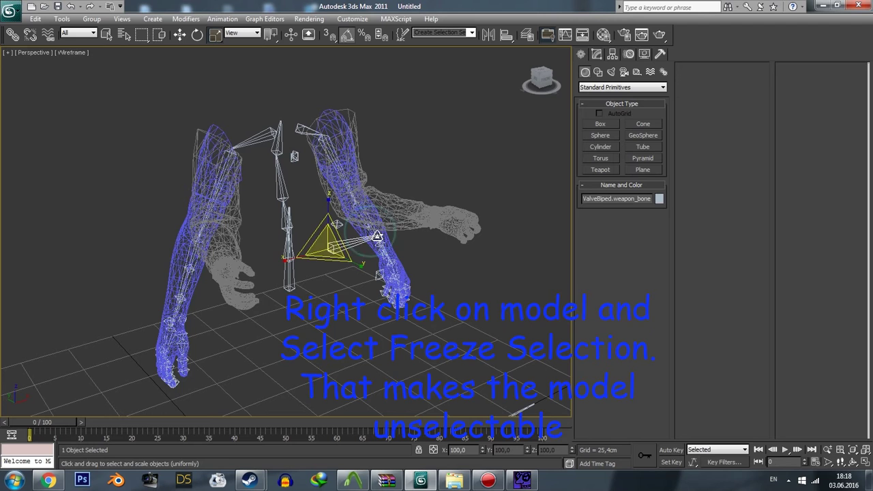
# Step: Bend and twist one of Ellis's forearm bones toward the stalker arm
pyautogui.press('e')
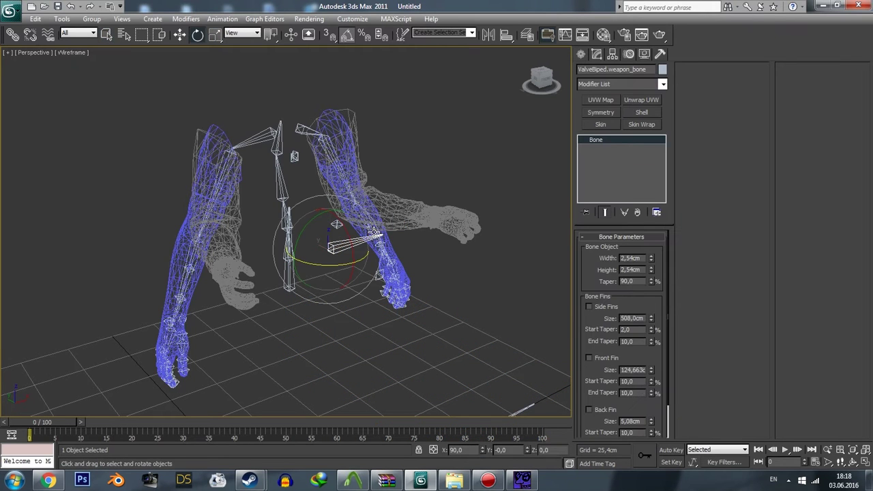
pyautogui.click(371, 231)
pyautogui.click(382, 217)
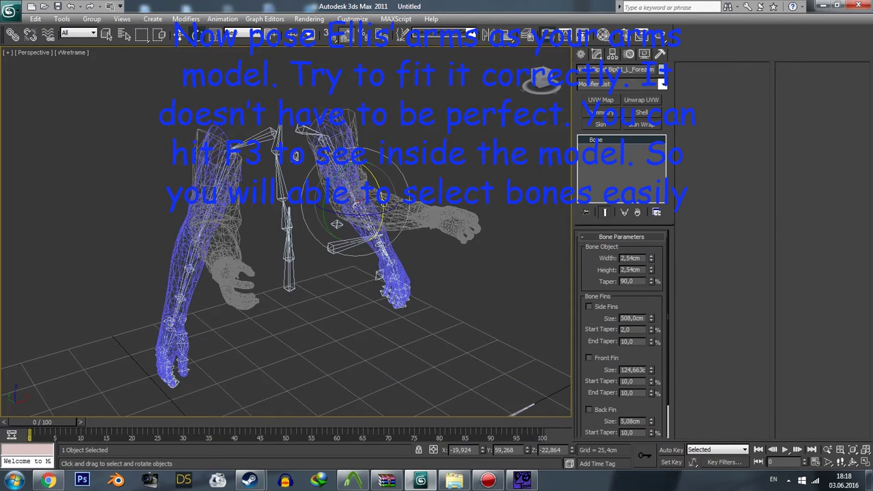
pyautogui.press('F3')
pyautogui.moveTo(384, 203); pyautogui.dragTo(370, 159)
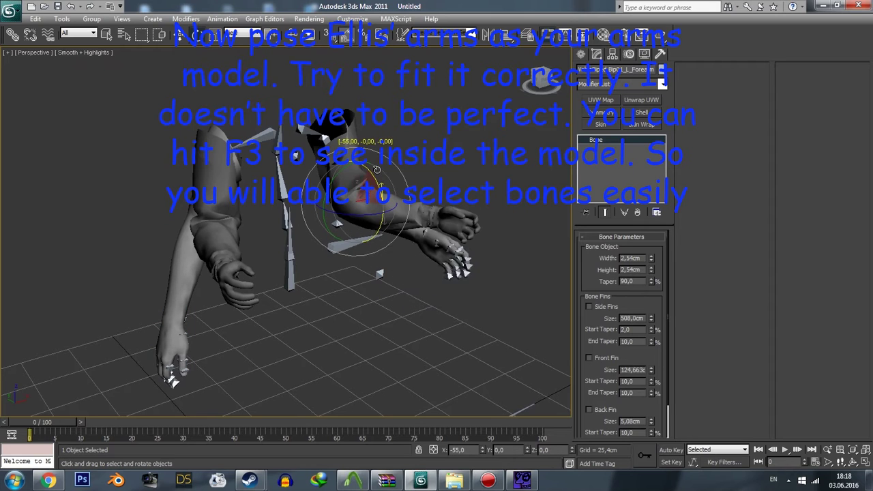
pyautogui.keyDown('alt'); pyautogui.moveTo(470, 253); pyautogui.dragTo(436, 279, button='middle'); pyautogui.keyUp('alt')
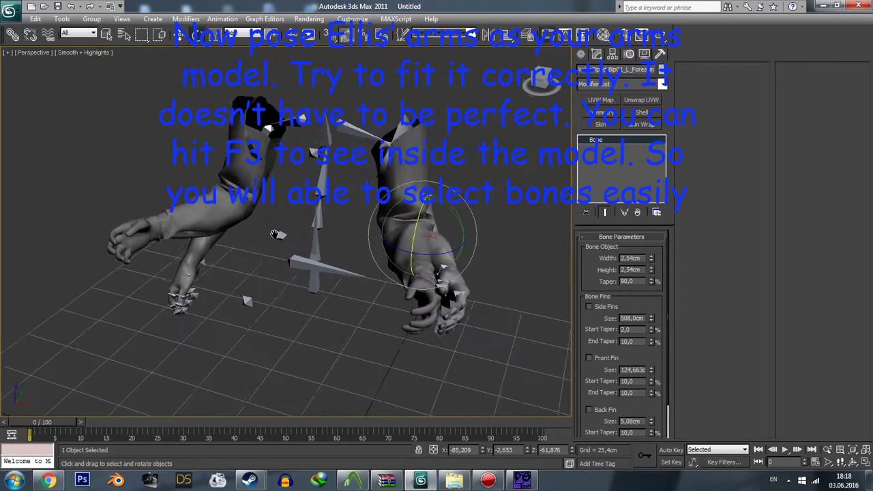
pyautogui.moveTo(432, 252); pyautogui.dragTo(428, 253)
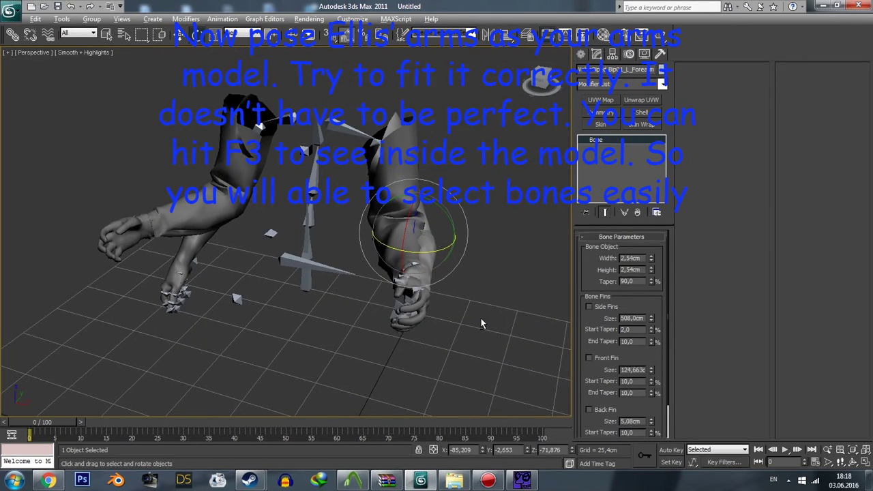
pyautogui.moveTo(482, 324)
pyautogui.keyDown('alt'); pyautogui.mouseDown(button='middle')
pyautogui.moveTo(557, 305)
pyautogui.moveTo(364, 232)
pyautogui.mouseUp(button='middle'); pyautogui.keyUp('alt')
pyautogui.press('F3')
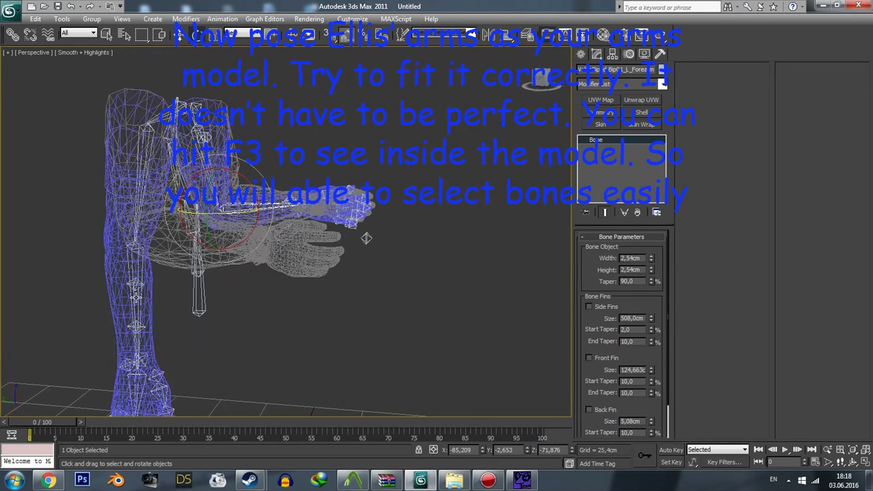
# Step: Rotate the right forearm bone into place against the stalker arm model
pyautogui.click(136, 297)
pyautogui.press('F3')
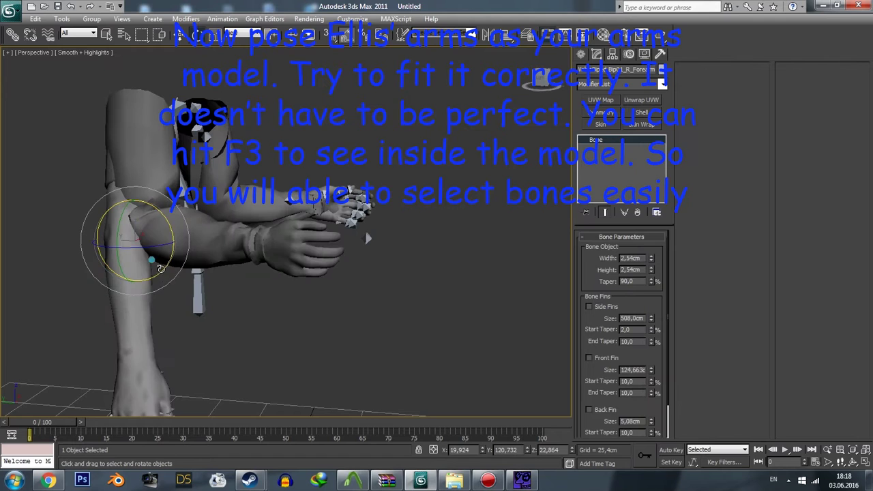
pyautogui.moveTo(161, 269); pyautogui.dragTo(237, 279)
pyautogui.keyDown('alt'); pyautogui.moveTo(236, 280); pyautogui.dragTo(181, 312, button='middle'); pyautogui.keyUp('alt')
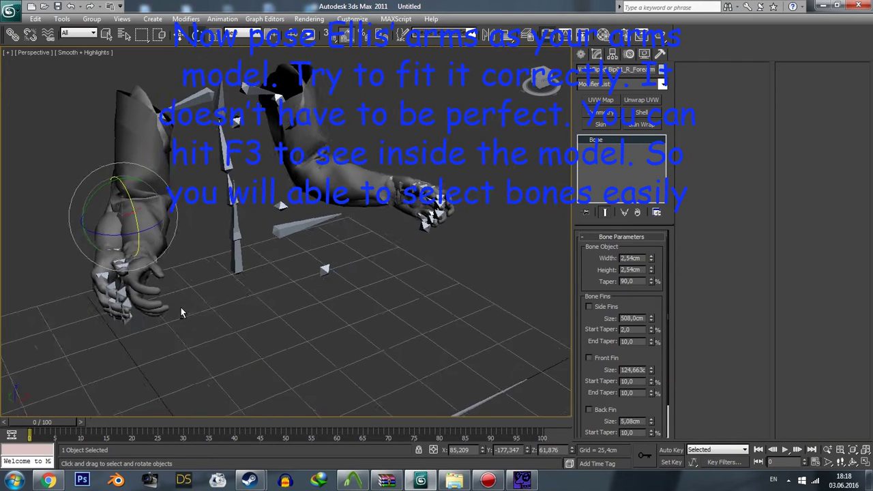
pyautogui.moveTo(161, 227); pyautogui.dragTo(170, 266)
pyautogui.moveTo(170, 265)
pyautogui.keyDown('alt'); pyautogui.mouseDown(button='middle')
pyautogui.moveTo(345, 252)
pyautogui.moveTo(197, 269)
pyautogui.moveTo(233, 274)
pyautogui.moveTo(404, 251)
pyautogui.moveTo(362, 269)
pyautogui.moveTo(305, 247)
pyautogui.mouseUp(button='middle'); pyautogui.keyUp('alt')
pyautogui.scroll(3, 218, 256)
pyautogui.press('F3')
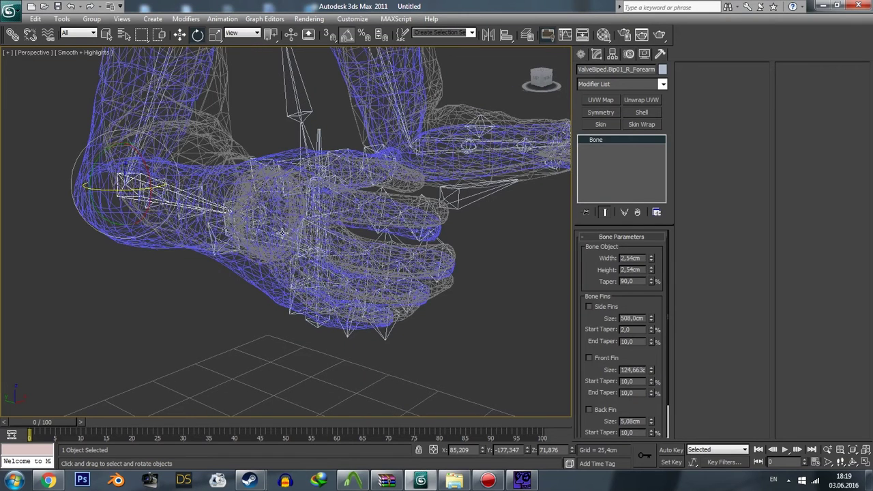
# Step: Rotate the R_Hand bone, including a 5-degree tilt, to align with the glove
pyautogui.click(281, 233)
pyautogui.click(275, 231)
pyautogui.press('F3')
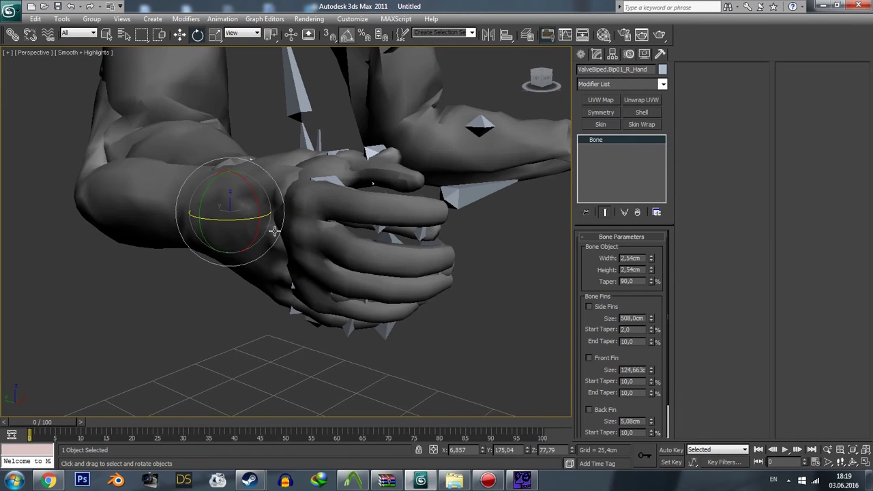
pyautogui.moveTo(253, 225); pyautogui.dragTo(245, 225)
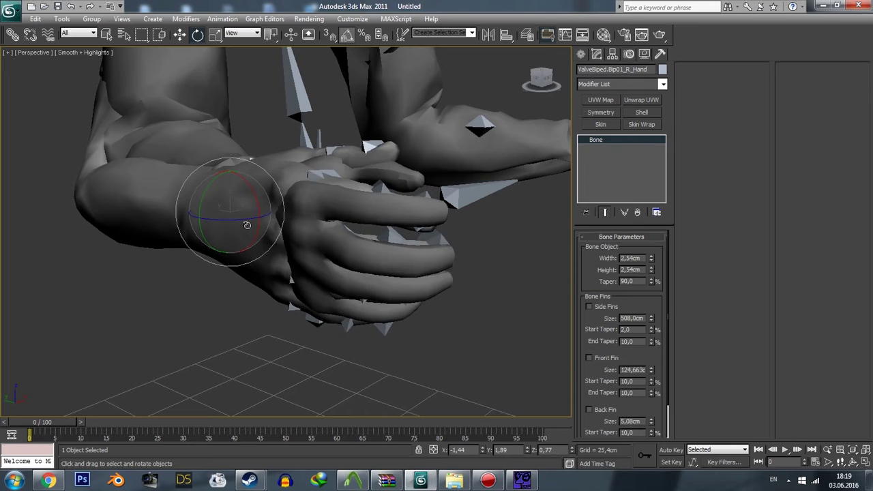
pyautogui.moveTo(244, 225); pyautogui.dragTo(244, 223)
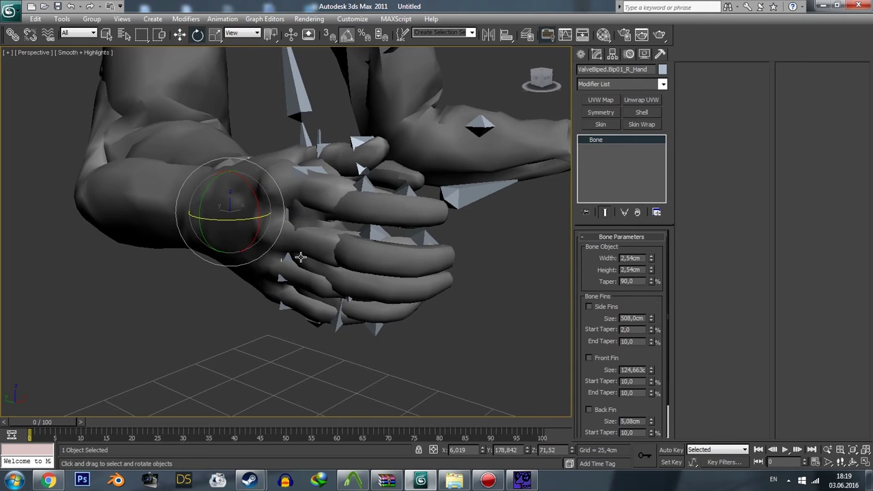
pyautogui.moveTo(245, 224)
pyautogui.keyDown('alt'); pyautogui.mouseDown(button='middle')
pyautogui.moveTo(325, 255)
pyautogui.moveTo(328, 217)
pyautogui.mouseUp(button='middle'); pyautogui.keyUp('alt')
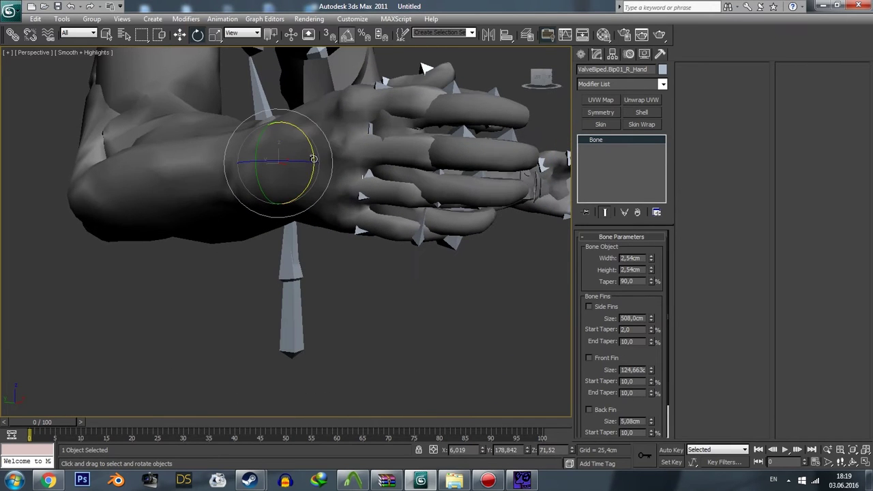
pyautogui.moveTo(313, 159); pyautogui.dragTo(314, 158)
# Step: Rotate right Finger4 by 5°, Finger3 by 10°, and Finger2 to fit the glove's fingers
pyautogui.click(363, 218)
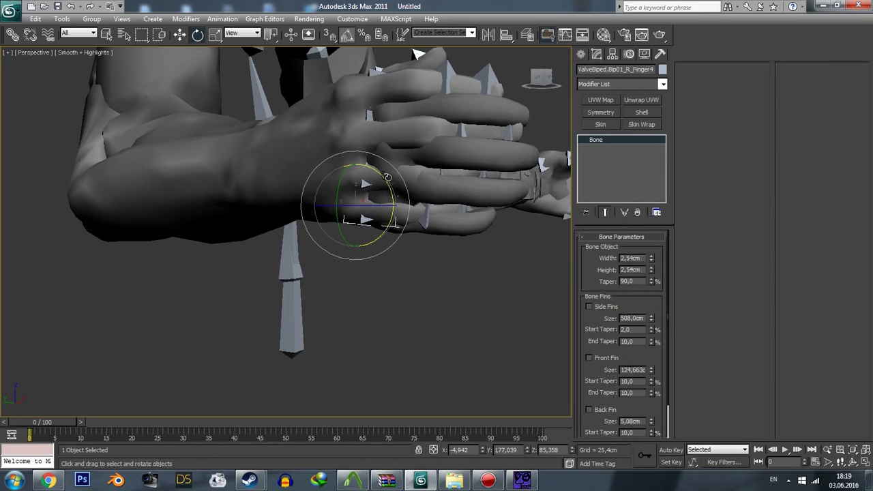
pyautogui.moveTo(385, 181); pyautogui.dragTo(387, 184)
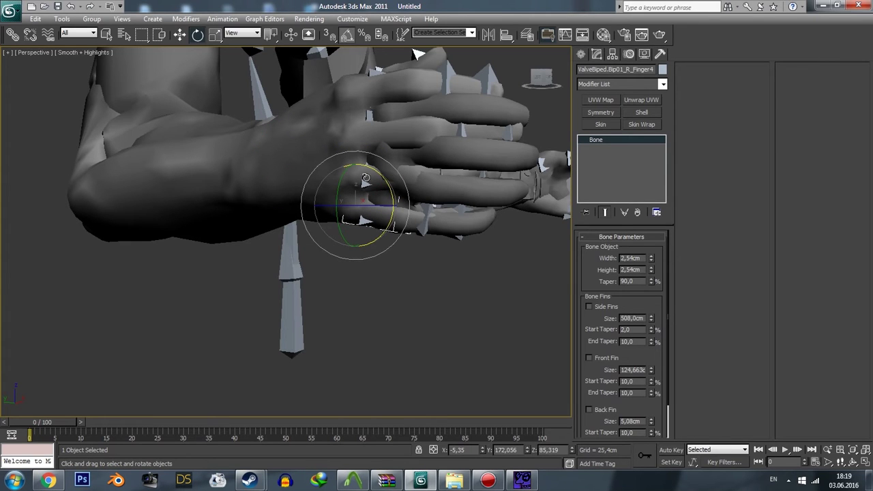
pyautogui.click(373, 175)
pyautogui.moveTo(385, 155)
pyautogui.mouseDown()
pyautogui.moveTo(369, 169)
pyautogui.moveTo(387, 156)
pyautogui.mouseUp()
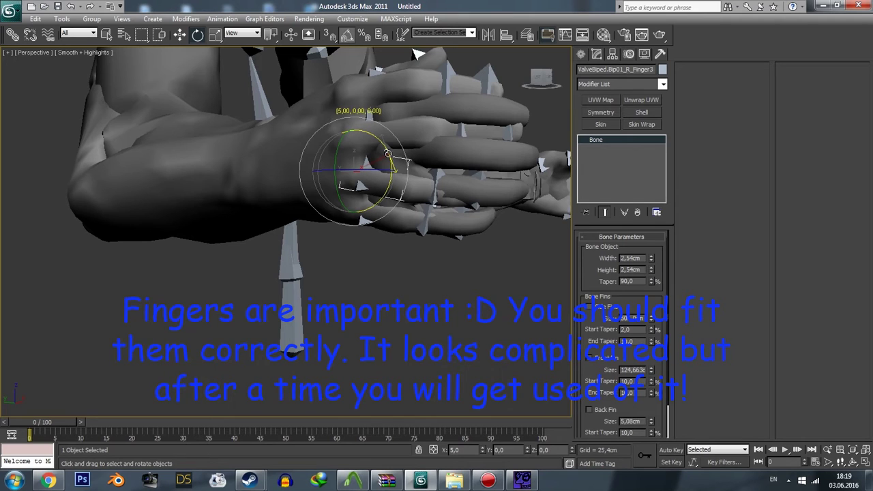
pyautogui.moveTo(387, 154); pyautogui.dragTo(387, 152)
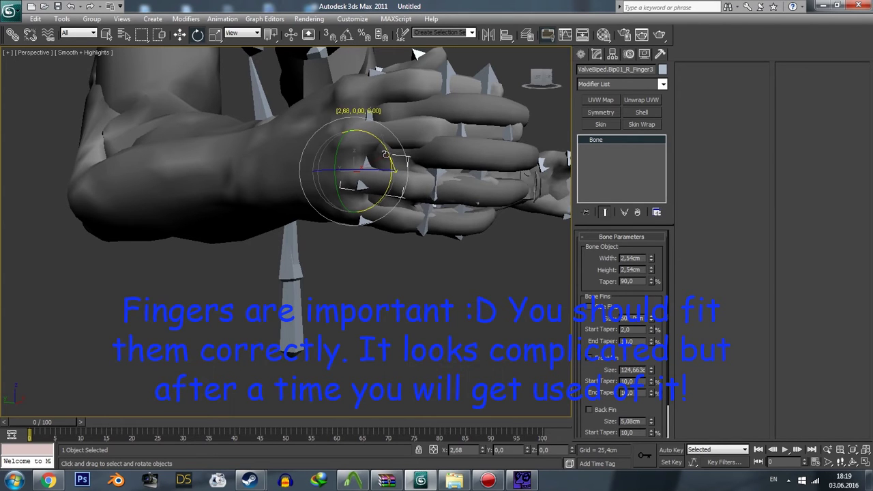
pyautogui.keyDown('alt'); pyautogui.moveTo(385, 155); pyautogui.dragTo(359, 136, button='middle'); pyautogui.keyUp('alt')
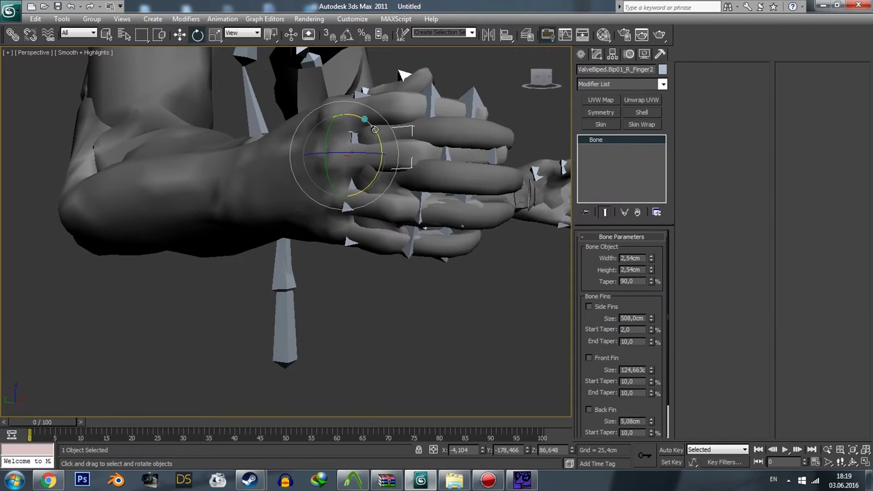
pyautogui.moveTo(375, 129); pyautogui.dragTo(379, 136)
pyautogui.keyDown('alt'); pyautogui.moveTo(379, 136); pyautogui.dragTo(351, 194, button='middle'); pyautogui.keyUp('alt')
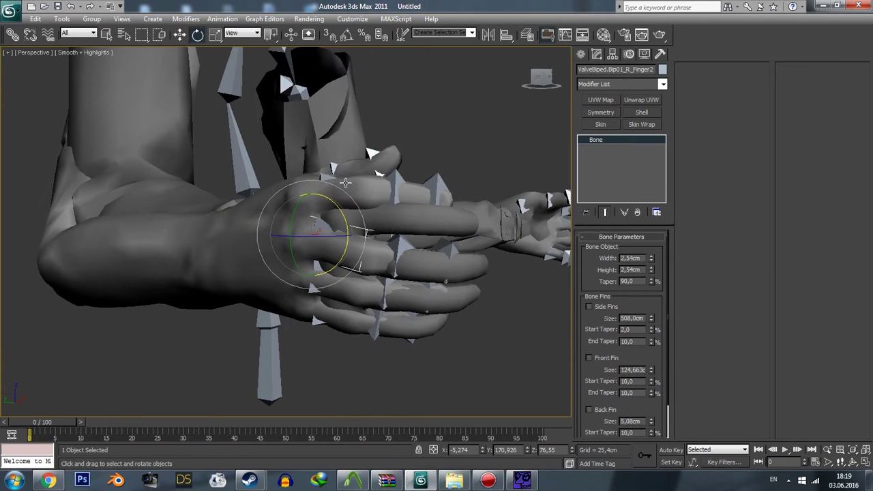
# Step: Rotate the right Finger1 and thumb Finger0 bones into place on the glove
pyautogui.click(376, 198)
pyautogui.moveTo(386, 191); pyautogui.dragTo(383, 205)
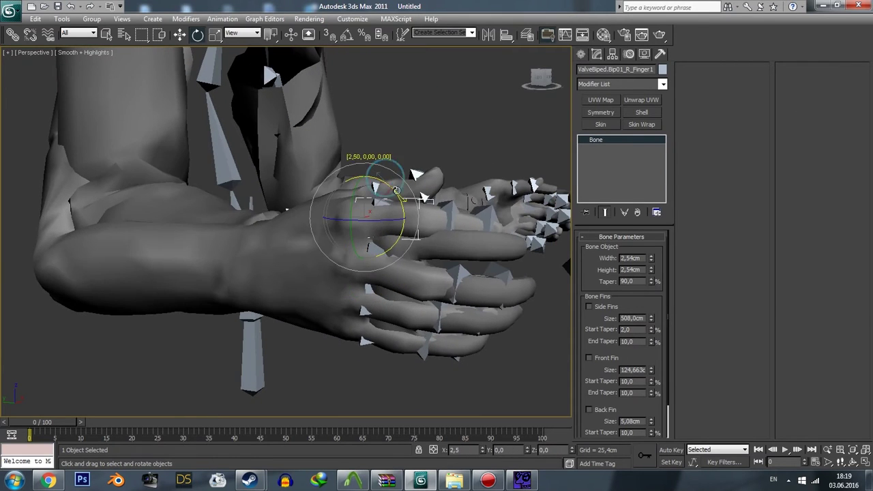
pyautogui.moveTo(383, 205)
pyautogui.keyDown('alt'); pyautogui.mouseDown(button='middle')
pyautogui.moveTo(403, 243)
pyautogui.moveTo(339, 234)
pyautogui.moveTo(332, 218)
pyautogui.moveTo(146, 224)
pyautogui.moveTo(229, 204)
pyautogui.mouseUp(button='middle'); pyautogui.keyUp('alt')
pyautogui.click(205, 178)
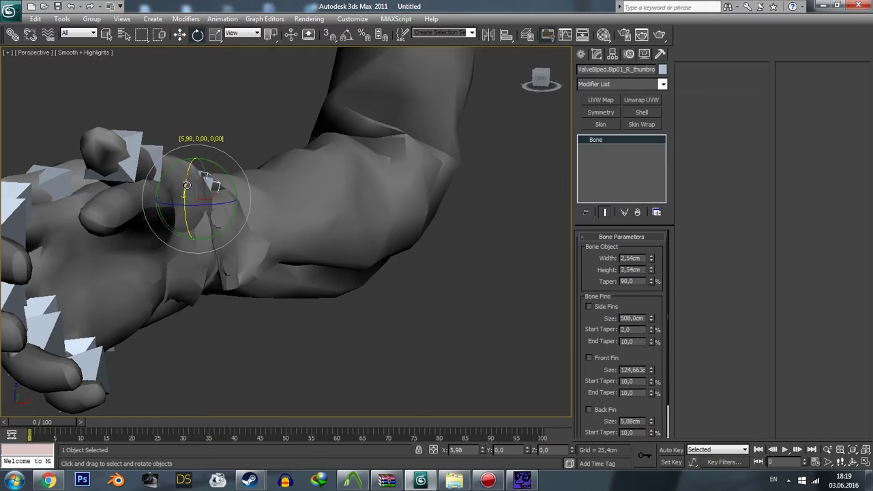
pyautogui.moveTo(173, 171)
pyautogui.keyDown('alt'); pyautogui.mouseDown(button='middle')
pyautogui.moveTo(156, 172)
pyautogui.moveTo(194, 155)
pyautogui.mouseUp(button='middle'); pyautogui.keyUp('alt')
pyautogui.click(138, 170)
pyautogui.moveTo(196, 154); pyautogui.dragTo(219, 186)
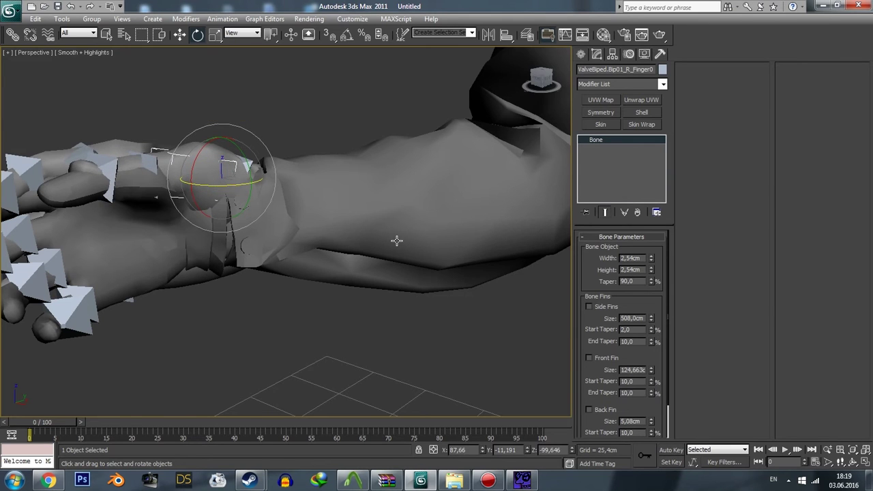
pyautogui.moveTo(397, 240)
pyautogui.keyDown('alt'); pyautogui.mouseDown(button='middle')
pyautogui.moveTo(302, 248)
pyautogui.moveTo(417, 279)
pyautogui.moveTo(258, 247)
pyautogui.moveTo(273, 225)
pyautogui.moveTo(284, 236)
pyautogui.moveTo(166, 244)
pyautogui.moveTo(307, 248)
pyautogui.mouseUp(button='middle'); pyautogui.keyUp('alt')
pyautogui.scroll(5, 259, 249)
# Step: Rotate the L_Hand bone about 5 degrees to align with the left glove
pyautogui.press('F3')
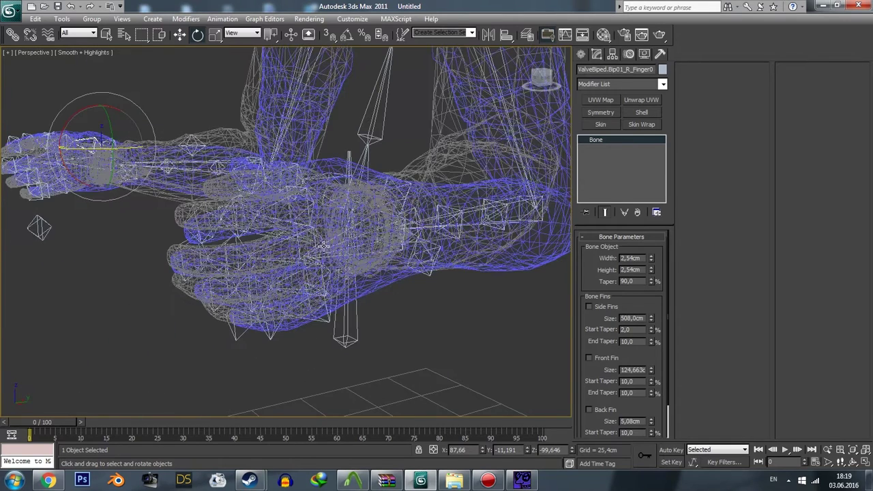
pyautogui.click(341, 244)
pyautogui.click(331, 247)
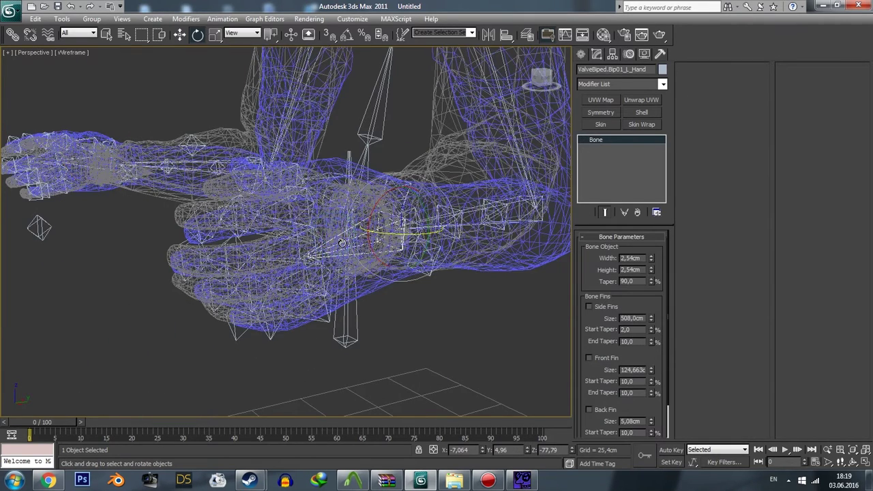
pyautogui.press('F3')
pyautogui.moveTo(353, 285)
pyautogui.keyDown('alt'); pyautogui.mouseDown(button='middle')
pyautogui.moveTo(450, 288)
pyautogui.moveTo(245, 216)
pyautogui.mouseUp(button='middle'); pyautogui.keyUp('alt')
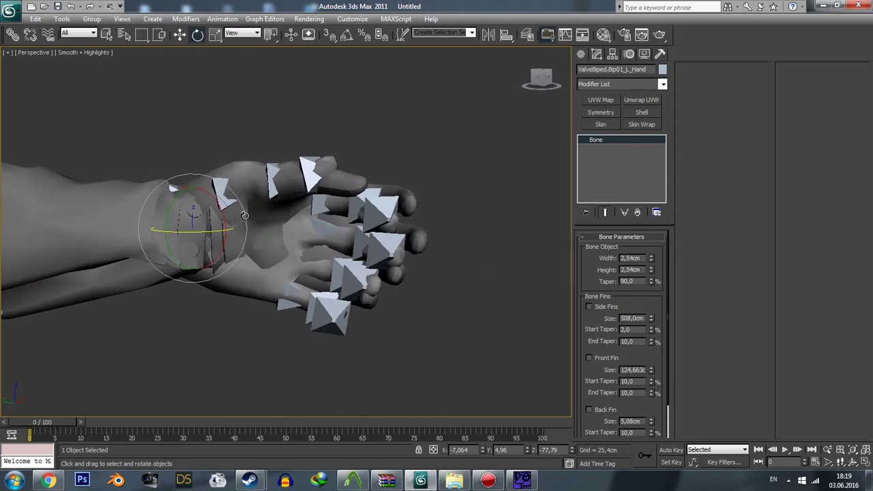
pyautogui.moveTo(225, 207)
pyautogui.mouseDown()
pyautogui.moveTo(216, 200)
pyautogui.moveTo(216, 217)
pyautogui.mouseUp()
pyautogui.keyDown('alt'); pyautogui.moveTo(215, 217); pyautogui.dragTo(333, 213, button='middle'); pyautogui.keyUp('alt')
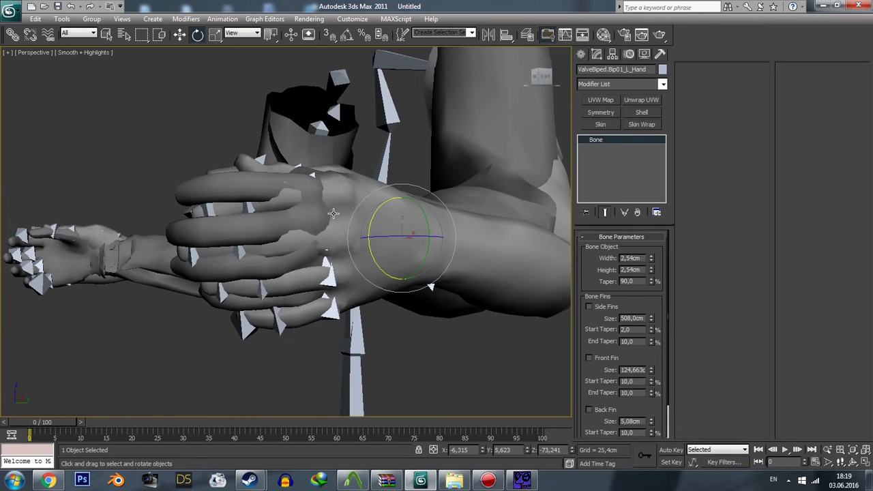
pyautogui.moveTo(377, 214); pyautogui.dragTo(376, 207)
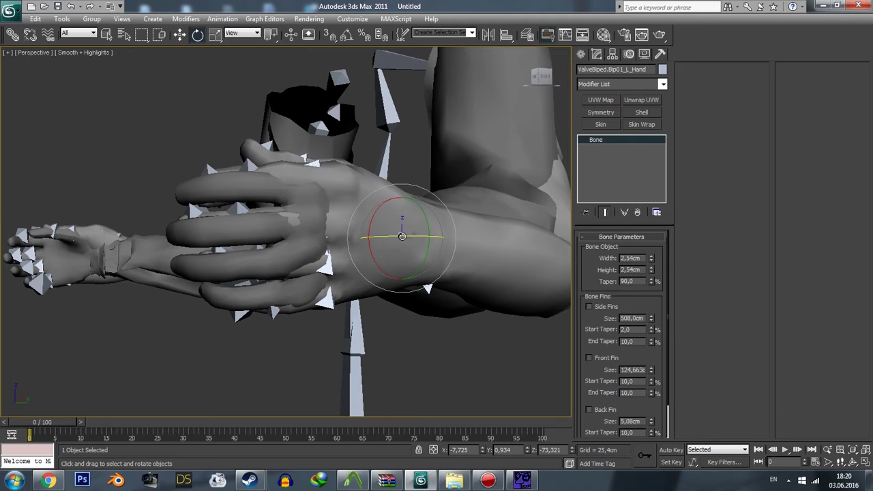
pyautogui.moveTo(402, 236)
pyautogui.mouseDown()
pyautogui.moveTo(369, 225)
pyautogui.moveTo(353, 251)
pyautogui.moveTo(332, 255)
pyautogui.moveTo(322, 245)
pyautogui.mouseUp()
# Step: Rotate left Finger4 by 3.5 degrees and Finger2 to fit the model's fingers
pyautogui.click(330, 249)
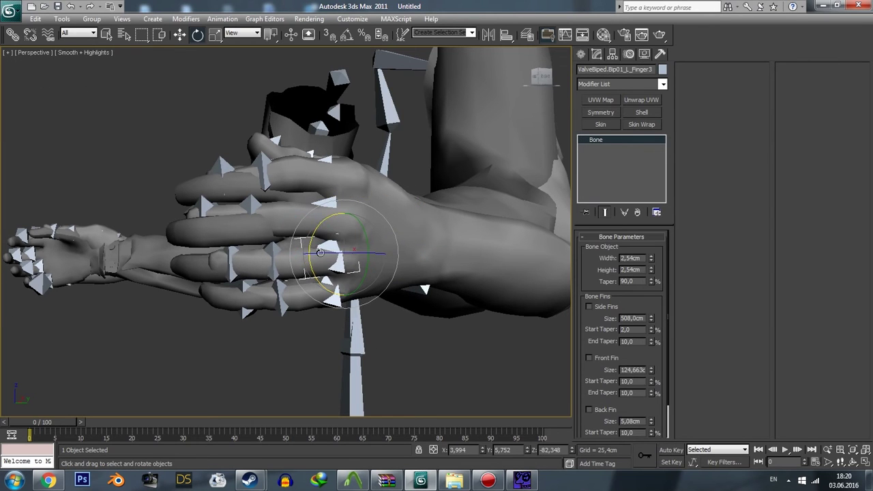
pyautogui.click(333, 288)
pyautogui.moveTo(333, 288); pyautogui.dragTo(338, 292)
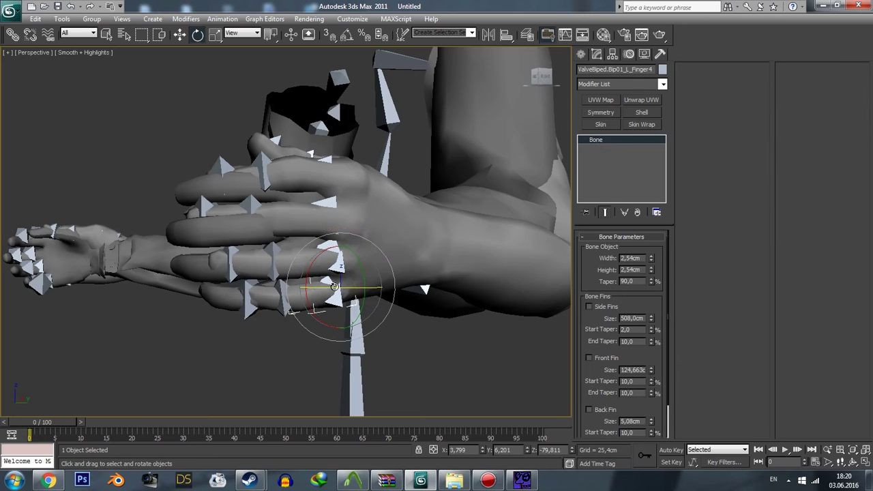
pyautogui.keyDown('alt'); pyautogui.moveTo(337, 292); pyautogui.dragTo(307, 211, button='middle'); pyautogui.keyUp('alt')
pyautogui.click(302, 206)
pyautogui.moveTo(302, 206); pyautogui.dragTo(340, 227)
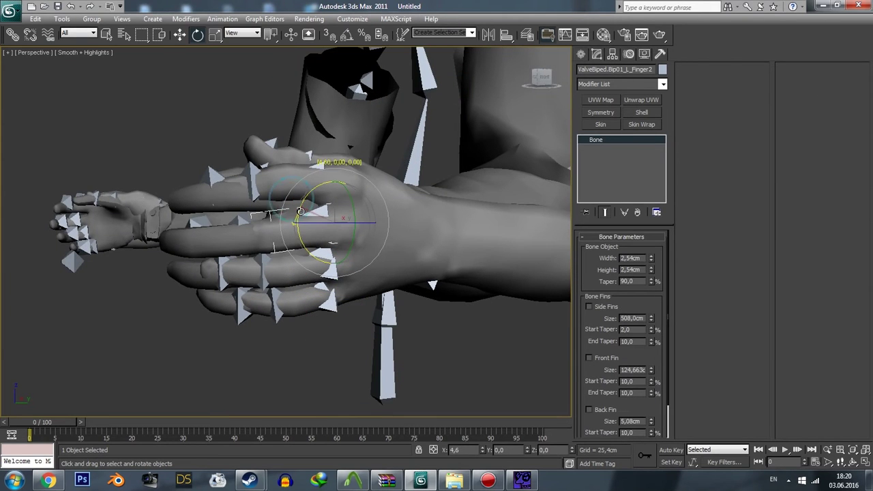
# Step: Rotate left Finger1 by 2 degrees and the Finger0 thumb bone into place
pyautogui.keyDown('alt'); pyautogui.moveTo(339, 227); pyautogui.dragTo(340, 221, button='middle'); pyautogui.keyUp('alt')
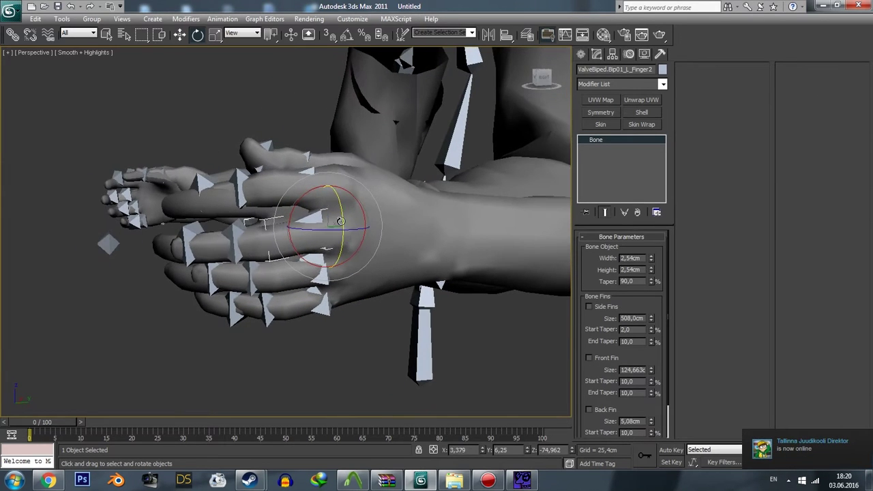
pyautogui.click(312, 174)
pyautogui.moveTo(312, 174); pyautogui.dragTo(314, 188)
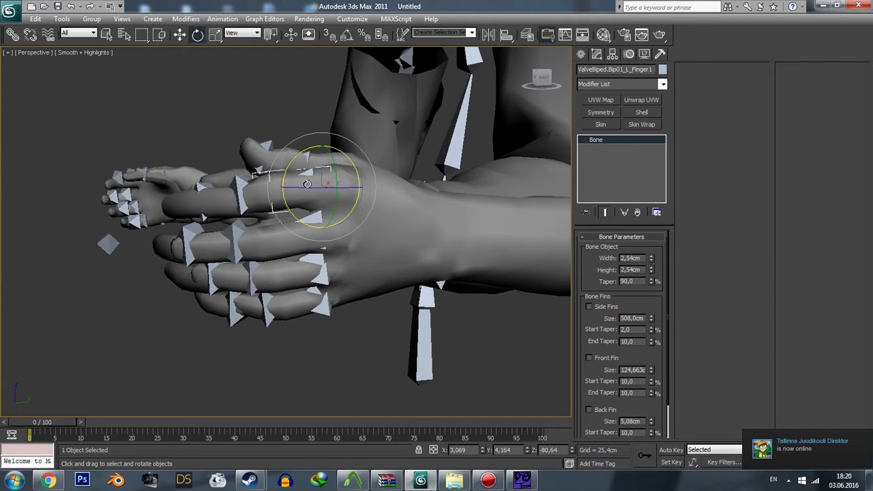
pyautogui.keyDown('alt'); pyautogui.moveTo(315, 188); pyautogui.dragTo(261, 193, button='middle'); pyautogui.keyUp('alt')
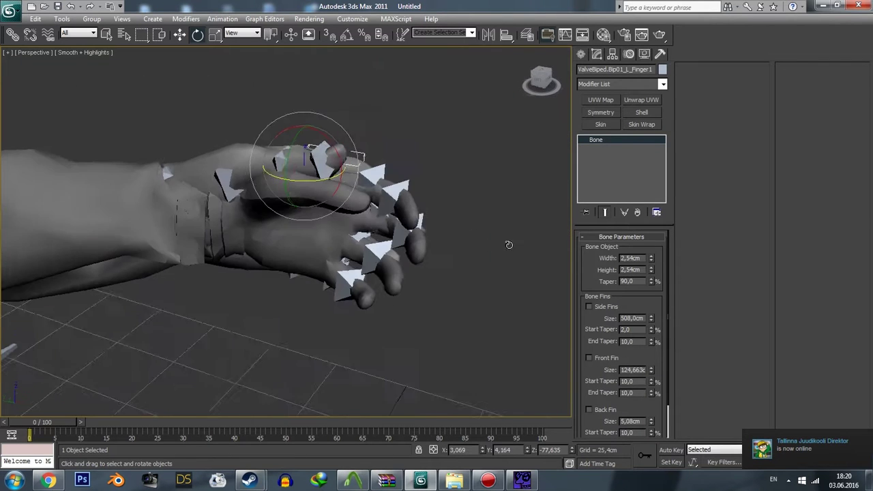
pyautogui.click(217, 183)
pyautogui.moveTo(216, 183); pyautogui.dragTo(232, 188)
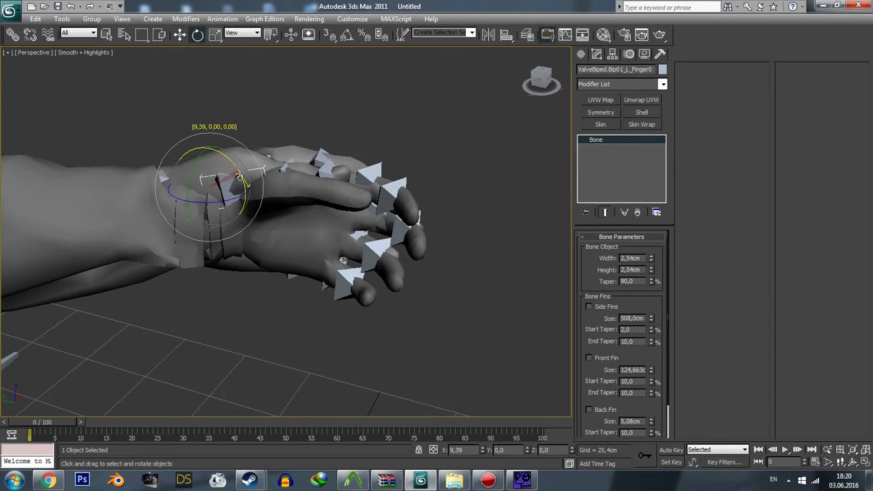
pyautogui.keyDown('alt'); pyautogui.moveTo(228, 194); pyautogui.dragTo(252, 256, button='middle'); pyautogui.keyUp('alt')
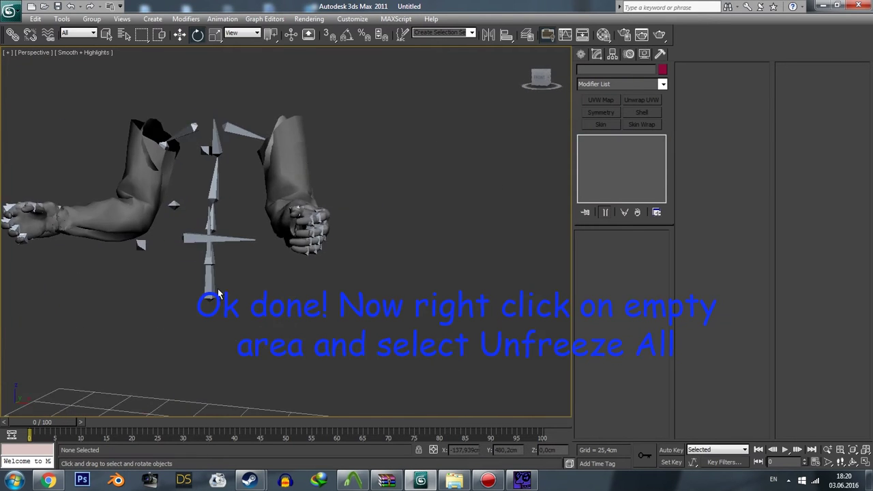
pyautogui.moveTo(218, 289)
pyautogui.keyDown('alt'); pyautogui.mouseDown(button='middle')
pyautogui.moveTo(236, 267)
pyautogui.moveTo(286, 246)
pyautogui.mouseUp(button='middle'); pyautogui.keyUp('alt')
pyautogui.click(292, 235)
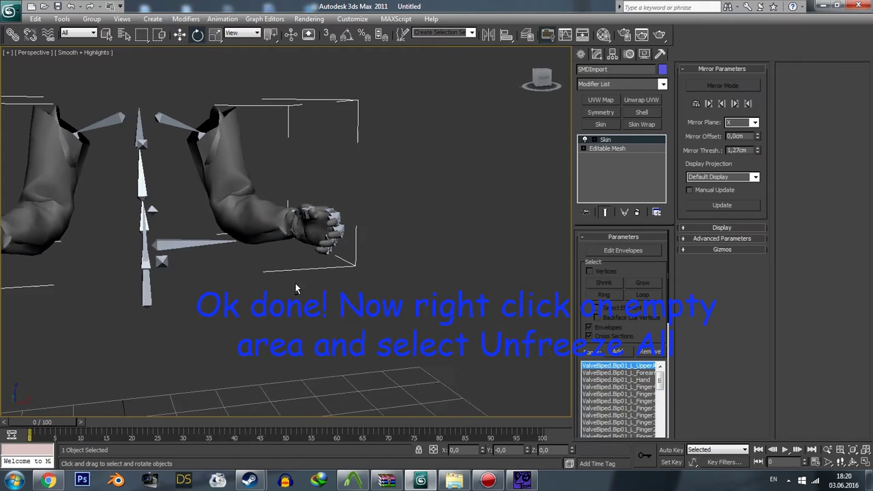
# Step: Run Unfreeze All from the viewport quad menu so the camouflage arm mesh is selectable
pyautogui.keyDown('alt'); pyautogui.moveTo(295, 283); pyautogui.dragTo(298, 227, button='middle'); pyautogui.keyUp('alt')
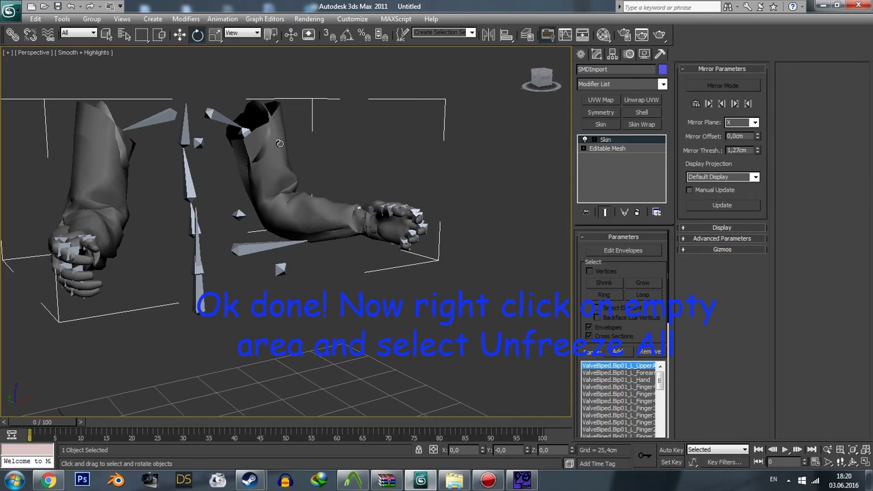
pyautogui.click(374, 124)
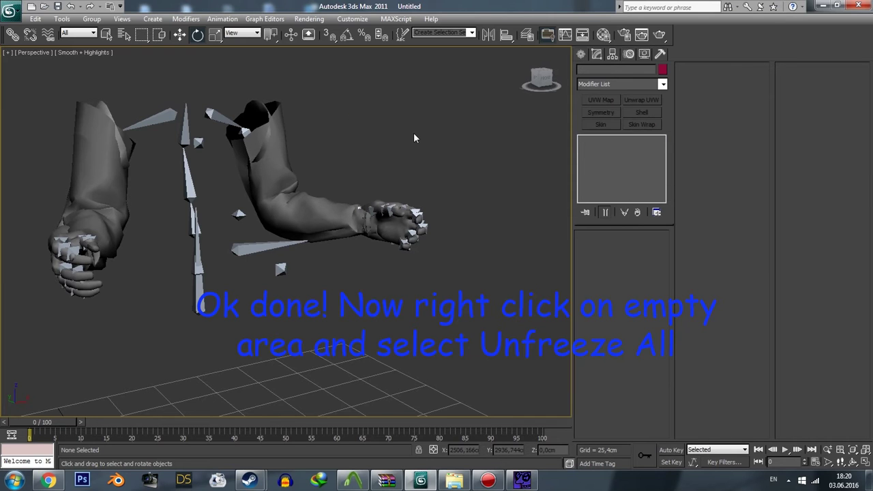
pyautogui.keyDown('alt'); pyautogui.moveTo(413, 132); pyautogui.dragTo(454, 132, button='middle'); pyautogui.keyUp('alt')
pyautogui.rightClick(454, 132)
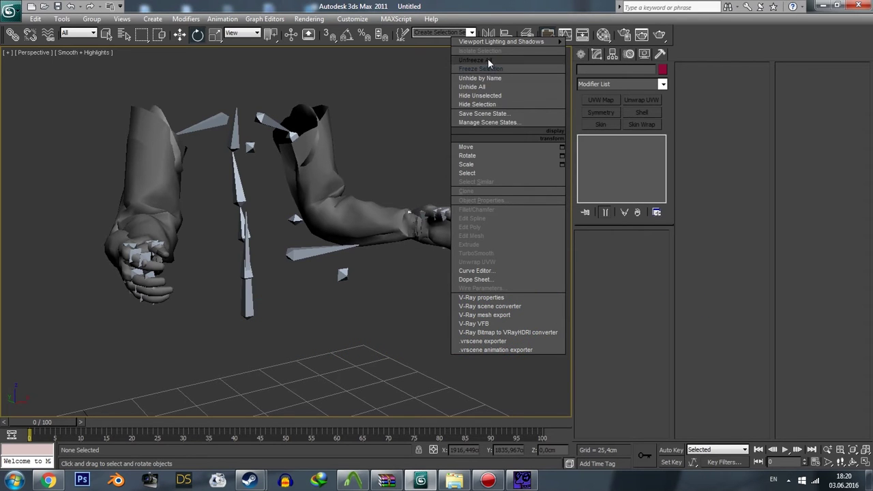
pyautogui.click(487, 60)
pyautogui.moveTo(420, 148)
pyautogui.keyDown('alt'); pyautogui.mouseDown(button='middle')
pyautogui.moveTo(362, 154)
pyautogui.moveTo(464, 181)
pyautogui.mouseUp(button='middle'); pyautogui.keyUp('alt')
pyautogui.click(368, 157)
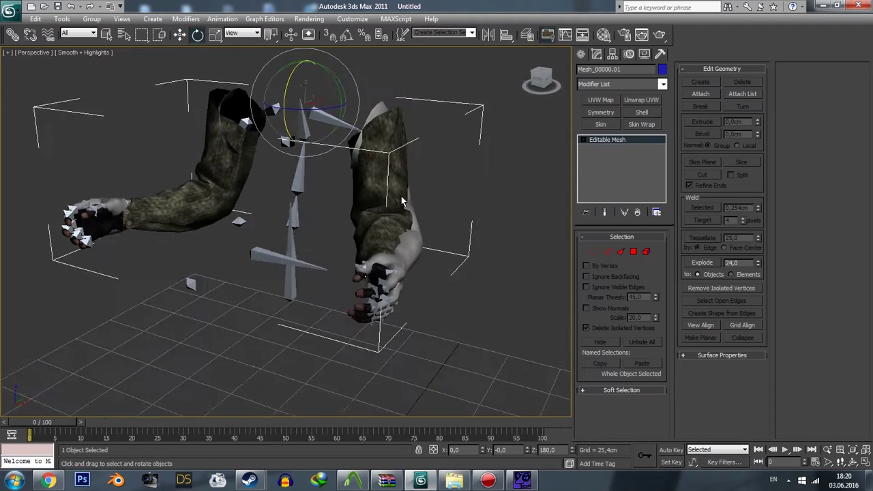
# Step: Add a Skin Wrap onto the SMDImport arms and convert it to a Skin modifier
pyautogui.click(650, 86)
pyautogui.scroll(-5, 627, 161)
pyautogui.scroll(-5, 628, 161)
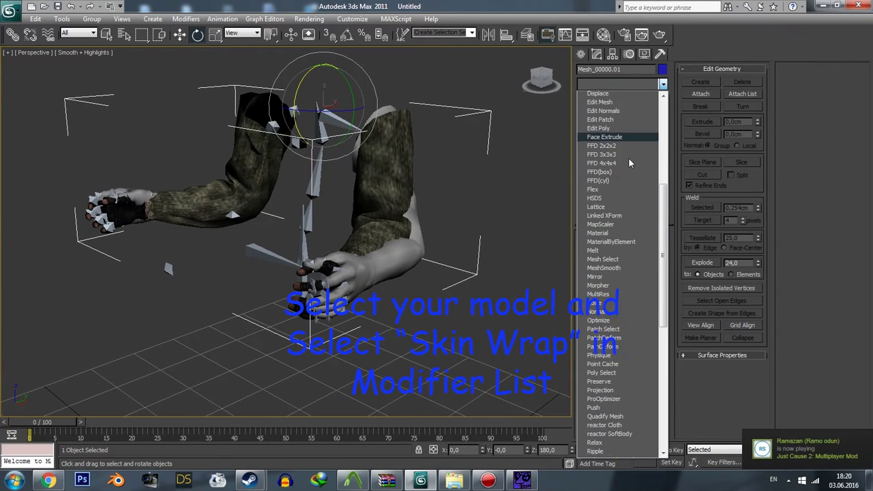
pyautogui.scroll(-3, 628, 160)
pyautogui.scroll(-1, 627, 157)
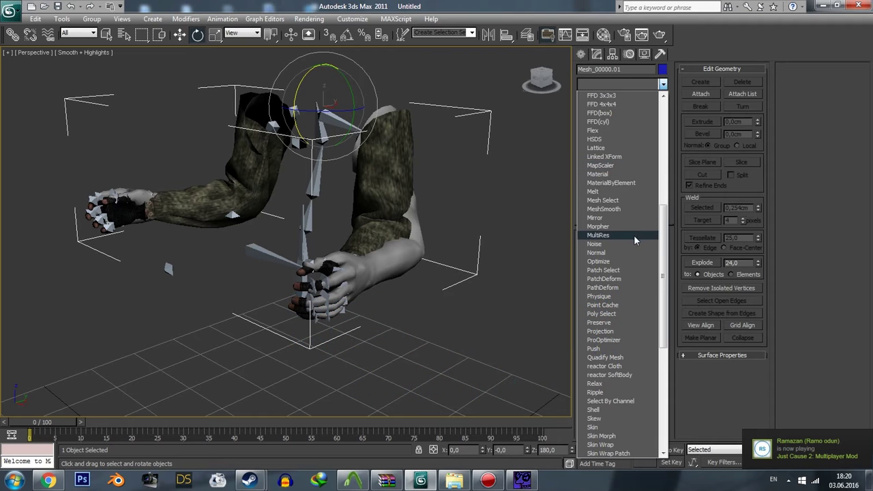
pyautogui.click(610, 418)
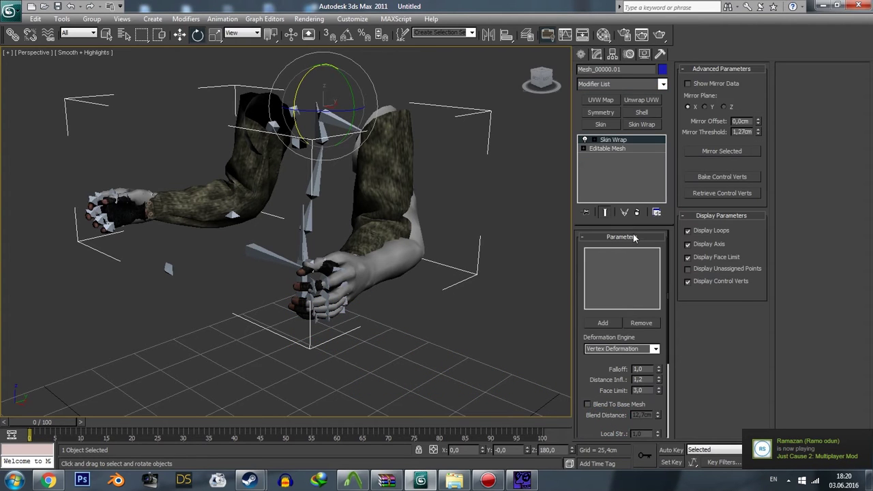
pyautogui.click(603, 322)
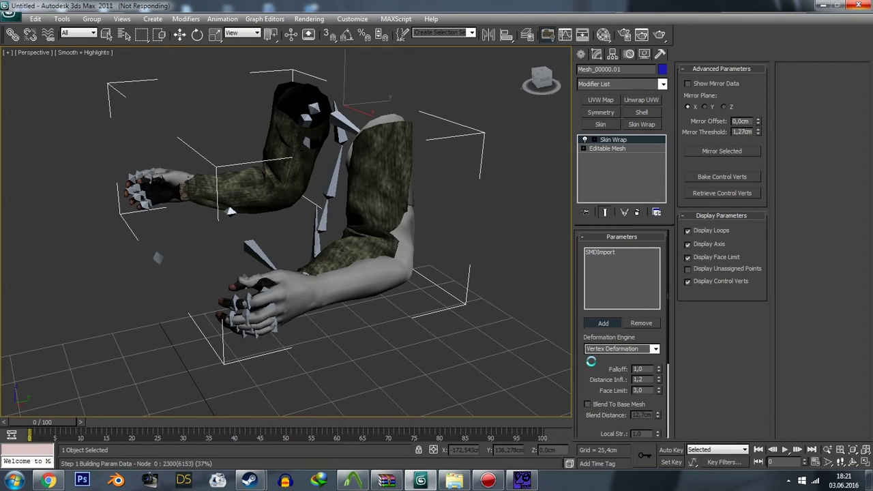
pyautogui.moveTo(584, 353); pyautogui.dragTo(622, 212)
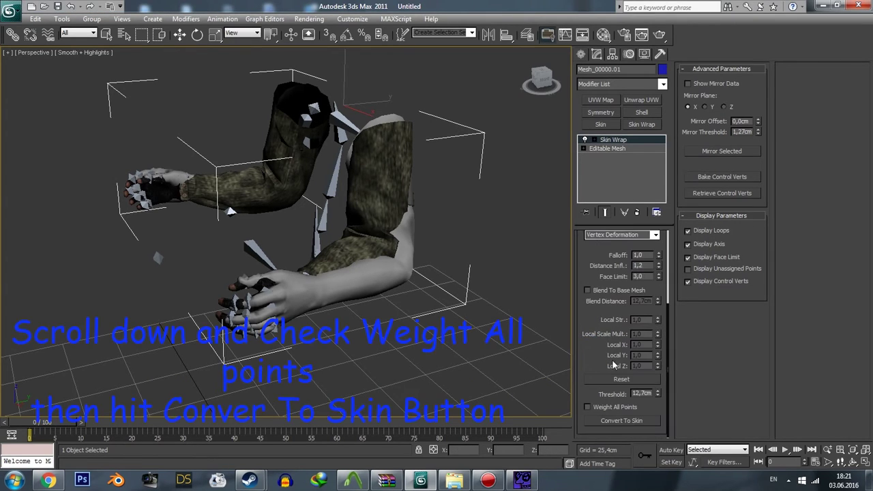
pyautogui.click(595, 421)
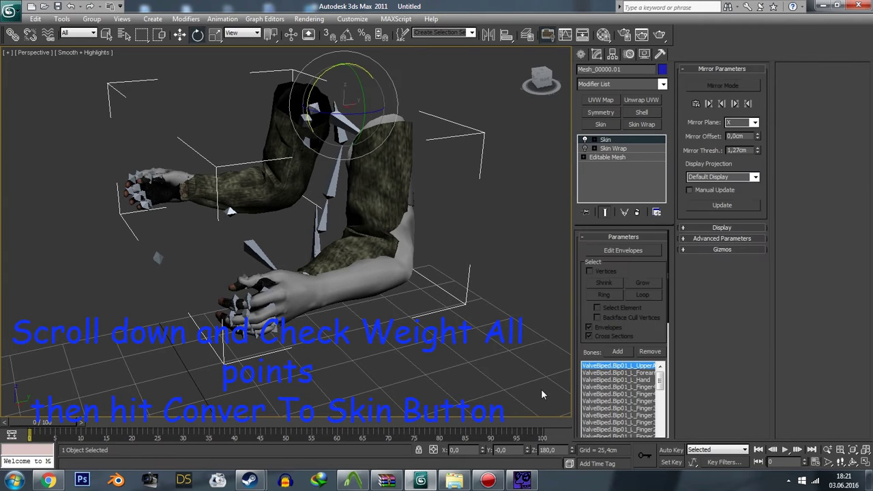
# Step: Delete the Skin Wrap modifier from the stack, leaving only the Skin modifier
pyautogui.click(613, 148)
pyautogui.click(637, 212)
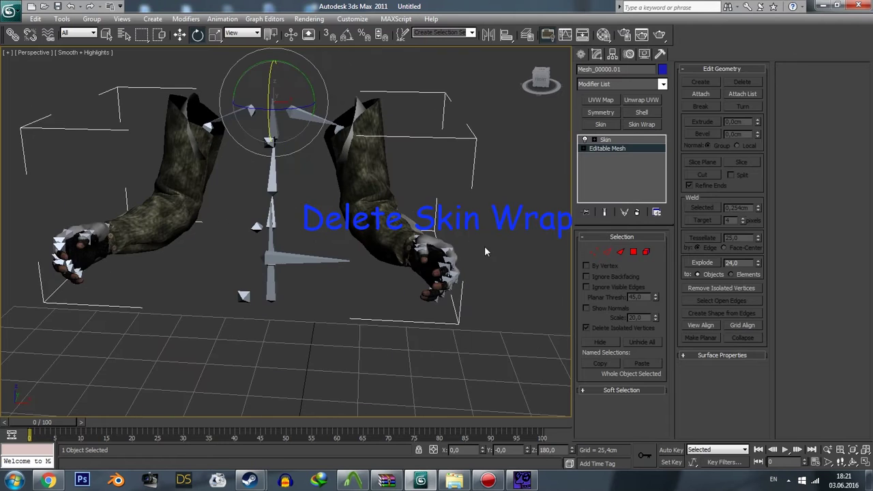
pyautogui.click(489, 208)
pyautogui.moveTo(487, 204)
pyautogui.keyDown('alt'); pyautogui.mouseDown(button='middle')
pyautogui.moveTo(395, 258)
pyautogui.moveTo(410, 256)
pyautogui.mouseUp(button='middle'); pyautogui.keyUp('alt')
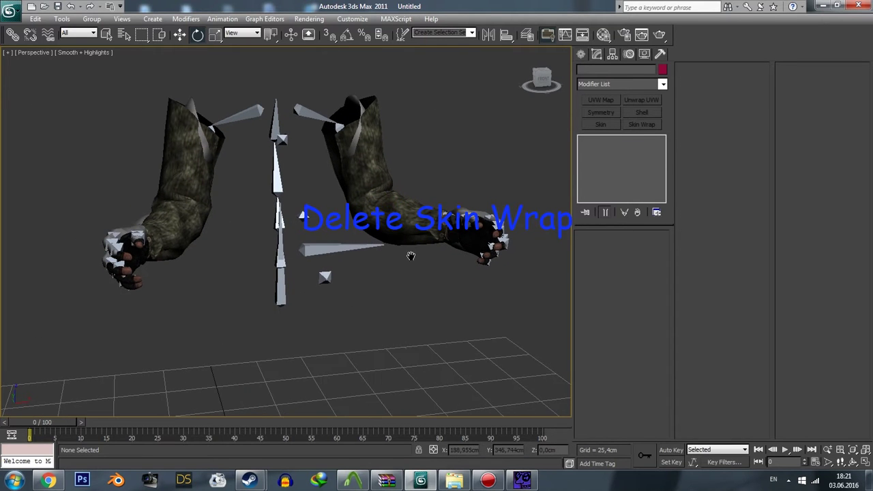
pyautogui.click(360, 141)
# Step: Hide Ellis's original arms with Hide Selection from the quad menu
pyautogui.rightClick(353, 140)
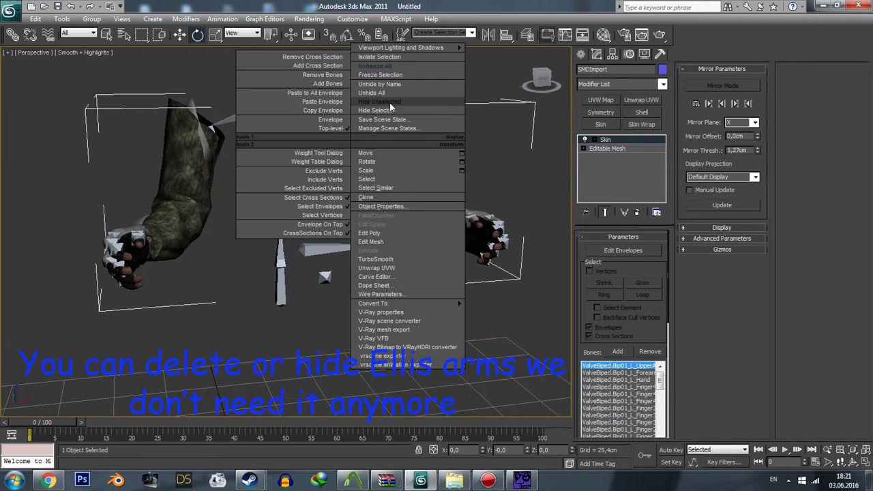
pyautogui.click(391, 141)
pyautogui.moveTo(391, 141)
pyautogui.keyDown('alt'); pyautogui.mouseDown(button='middle')
pyautogui.moveTo(379, 186)
pyautogui.moveTo(338, 159)
pyautogui.mouseUp(button='middle'); pyautogui.keyUp('alt')
pyautogui.click(345, 116)
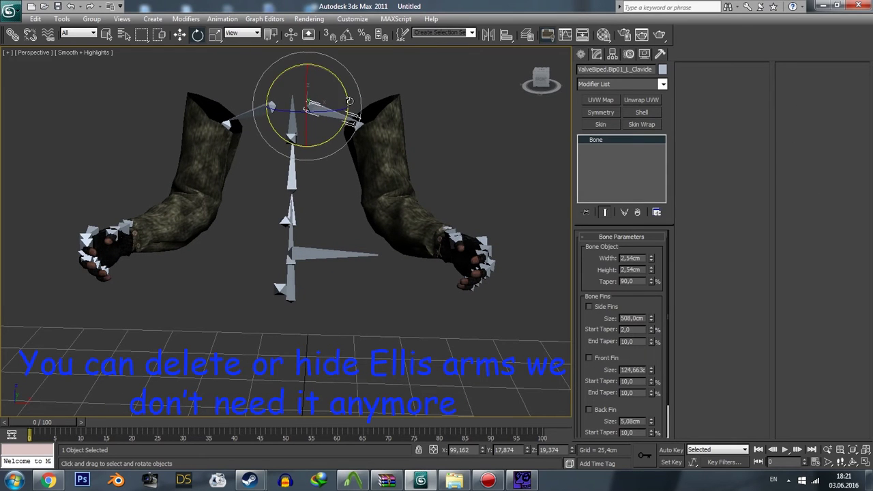
# Step: Set the animation End Time to frame 1 and turn on Auto Key
pyautogui.click(814, 461)
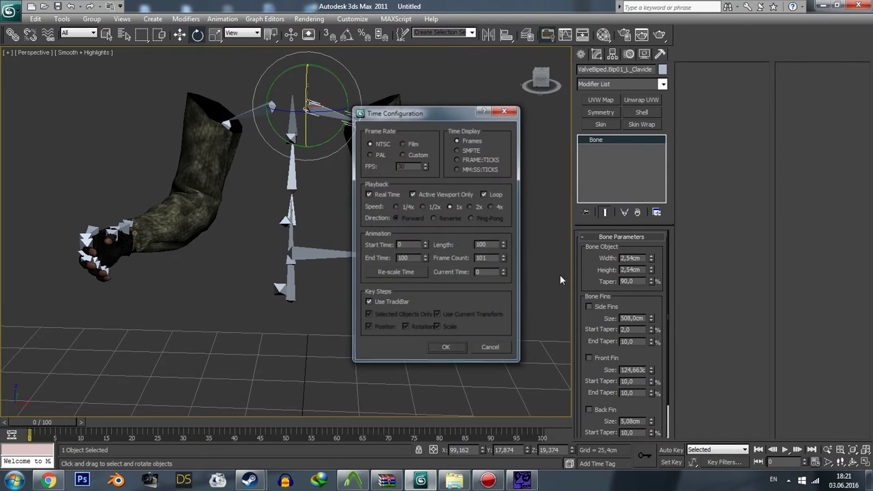
pyautogui.write('1')
pyautogui.click(447, 347)
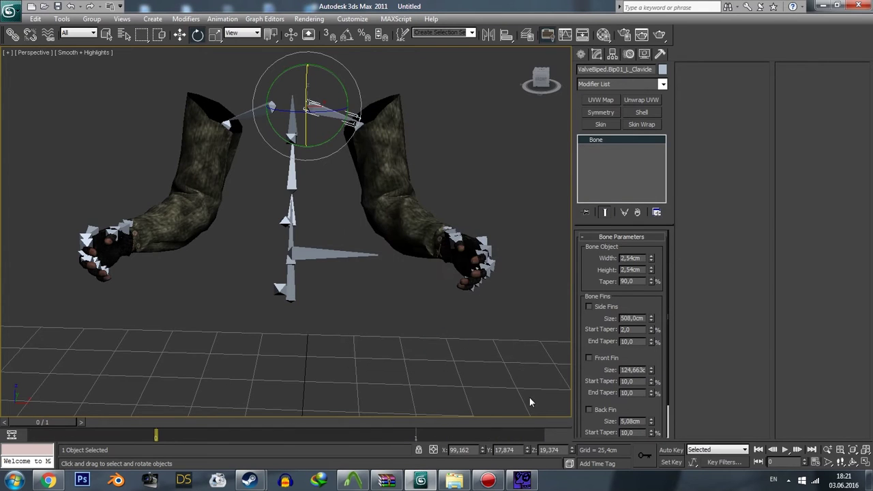
pyautogui.click(670, 451)
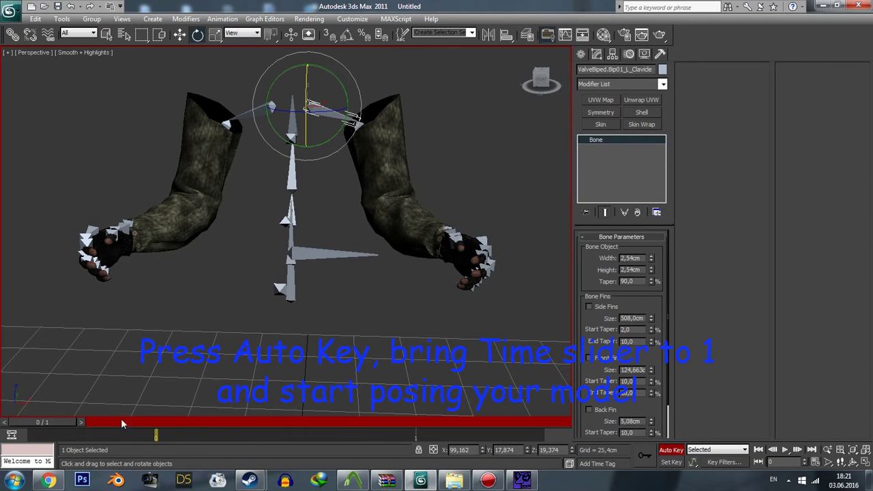
# Step: At frame 1, rotate the left and right clavicle bones to raise the arms
pyautogui.click(80, 424)
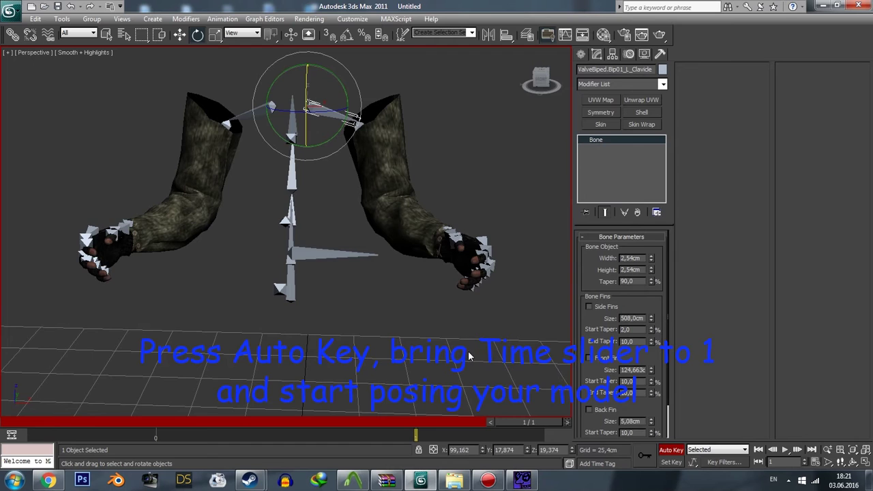
pyautogui.keyDown('alt'); pyautogui.moveTo(468, 355); pyautogui.dragTo(482, 344, button='middle'); pyautogui.keyUp('alt')
pyautogui.moveTo(315, 66); pyautogui.dragTo(233, 65)
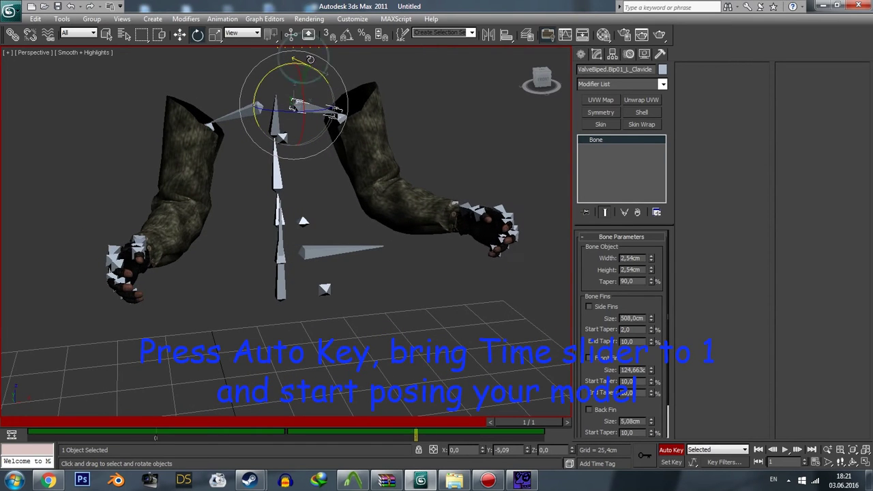
pyautogui.click(235, 122)
pyautogui.moveTo(247, 66); pyautogui.dragTo(218, 75)
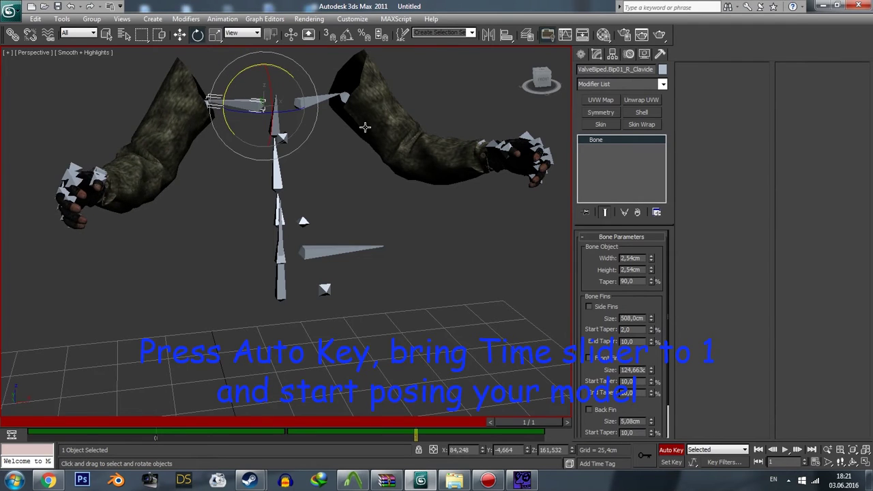
pyautogui.keyDown('alt'); pyautogui.moveTo(364, 127); pyautogui.dragTo(384, 170, button='middle'); pyautogui.keyUp('alt')
# Step: Bend the left forearm bone, swinging the left hand toward the camera
pyautogui.click(387, 170)
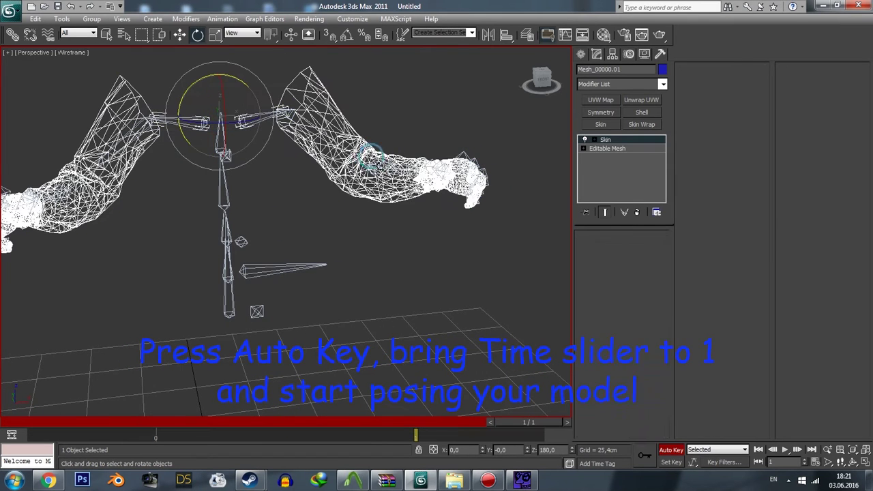
pyautogui.press('F3')
pyautogui.click(378, 163)
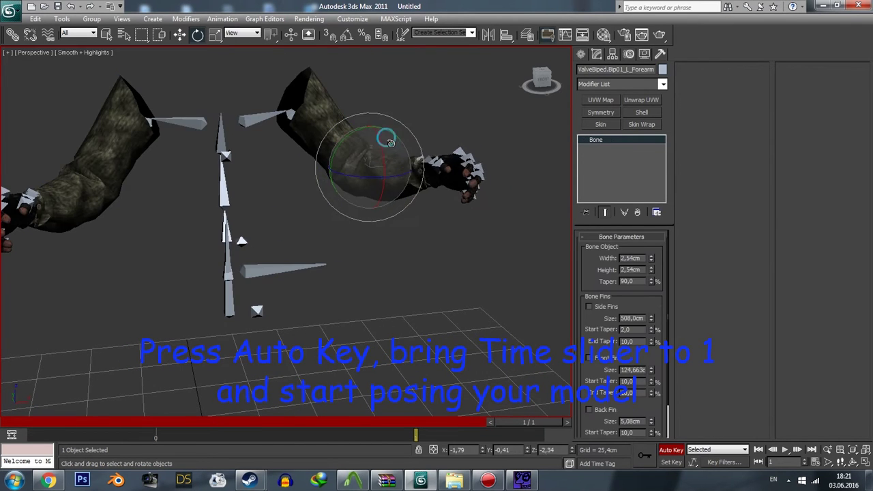
pyautogui.moveTo(397, 150)
pyautogui.mouseDown()
pyautogui.moveTo(401, 158)
pyautogui.moveTo(368, 184)
pyautogui.mouseUp()
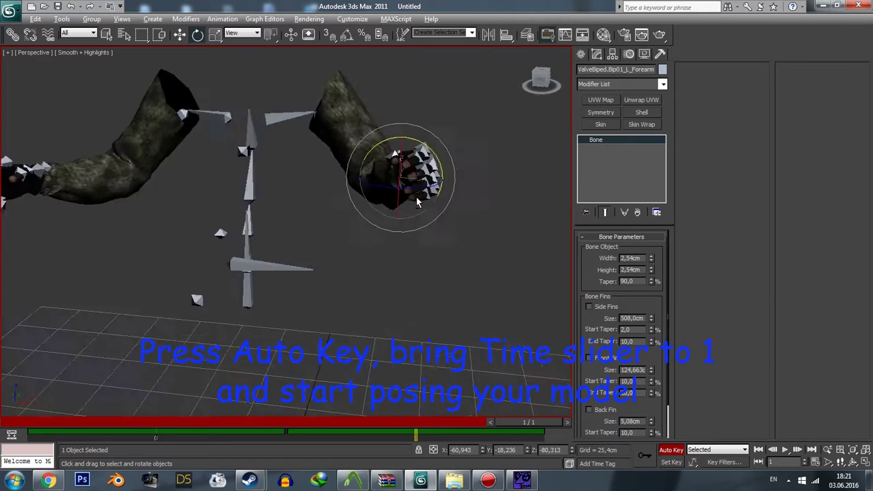
pyautogui.keyDown('alt'); pyautogui.moveTo(368, 184); pyautogui.dragTo(334, 196, button='middle'); pyautogui.keyUp('alt')
pyautogui.moveTo(339, 180); pyautogui.dragTo(354, 210)
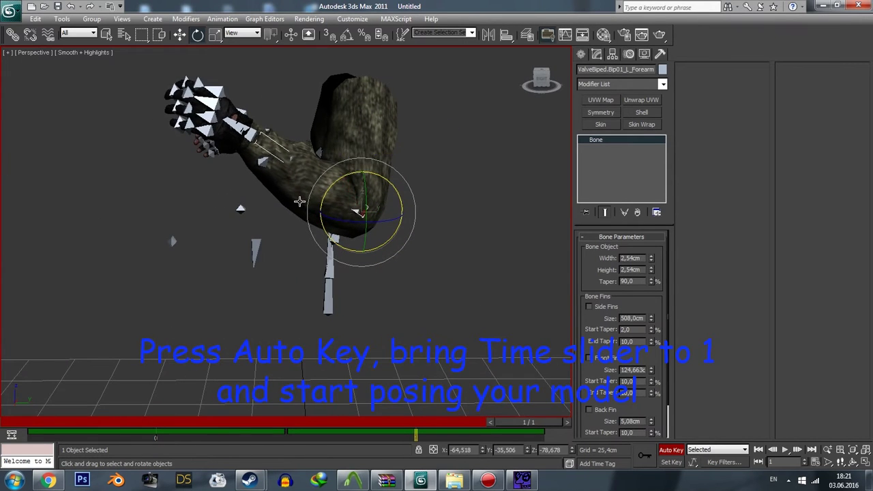
pyautogui.moveTo(354, 209)
pyautogui.keyDown('alt'); pyautogui.mouseDown(button='middle')
pyautogui.moveTo(139, 194)
pyautogui.moveTo(180, 226)
pyautogui.mouseUp(button='middle'); pyautogui.keyUp('alt')
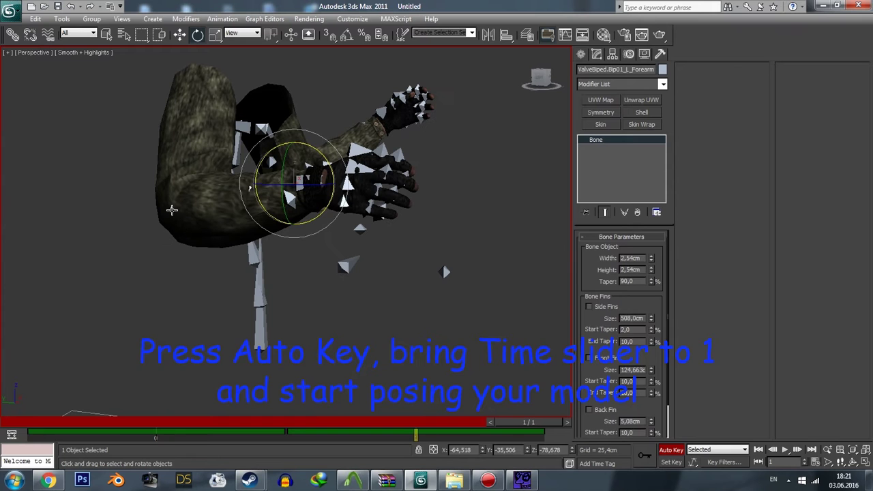
# Step: Rotate the right forearm bone downward into a new pose
pyautogui.click(171, 210)
pyautogui.moveTo(171, 210)
pyautogui.mouseDown()
pyautogui.moveTo(208, 219)
pyautogui.moveTo(178, 218)
pyautogui.mouseUp()
pyautogui.moveTo(177, 218)
pyautogui.keyDown('alt'); pyautogui.mouseDown(button='middle')
pyautogui.moveTo(143, 217)
pyautogui.moveTo(150, 136)
pyautogui.mouseUp(button='middle'); pyautogui.keyUp('alt')
pyautogui.moveTo(171, 139); pyautogui.dragTo(180, 159)
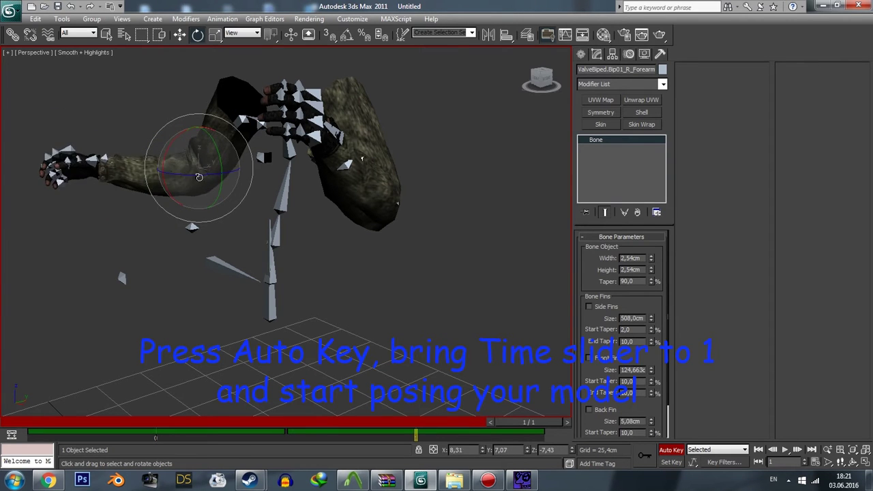
pyautogui.moveTo(181, 159); pyautogui.dragTo(238, 222)
pyautogui.moveTo(237, 221)
pyautogui.keyDown('alt'); pyautogui.mouseDown(button='middle')
pyautogui.moveTo(359, 234)
pyautogui.moveTo(275, 243)
pyautogui.mouseUp(button='middle'); pyautogui.keyUp('alt')
pyautogui.scroll(3, 286, 239)
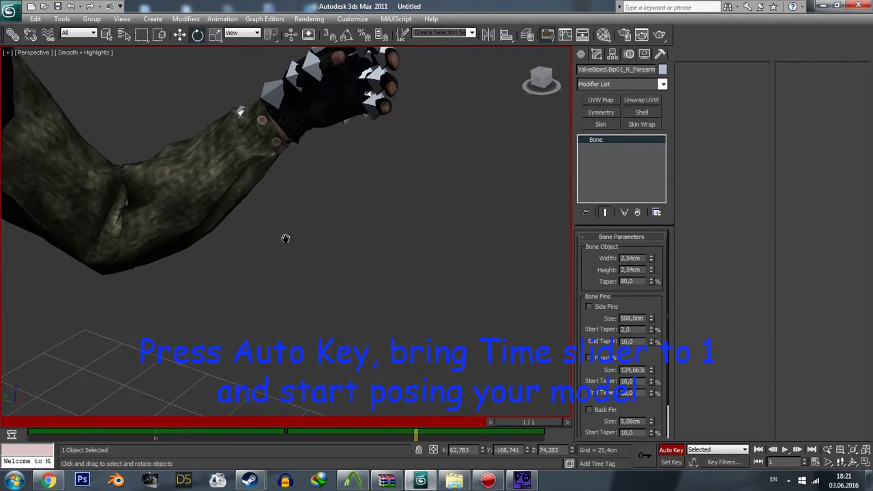
pyautogui.click(263, 152)
pyautogui.click(264, 144)
# Step: Curl the left hand bone up and down to test the glove's wrist deformation
pyautogui.click(270, 137)
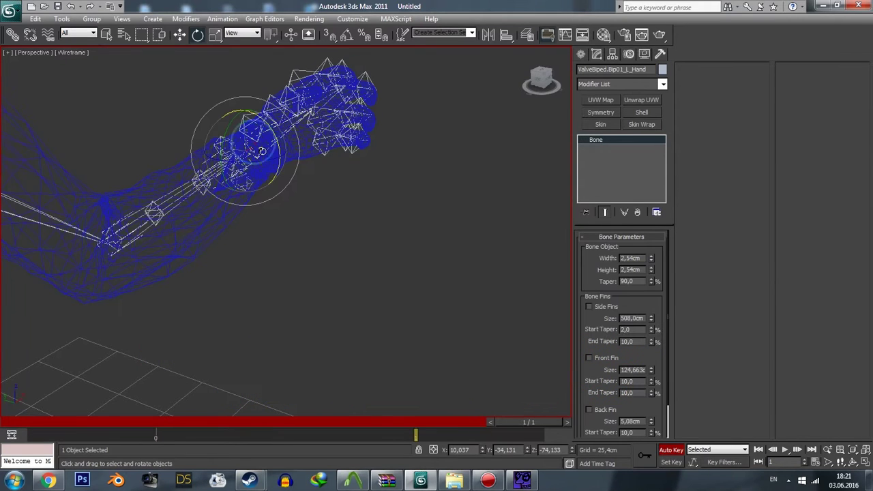
pyautogui.press('F3')
pyautogui.moveTo(271, 134); pyautogui.dragTo(259, 143)
pyautogui.moveTo(259, 143)
pyautogui.keyDown('alt'); pyautogui.mouseDown(button='middle')
pyautogui.moveTo(413, 210)
pyautogui.moveTo(498, 176)
pyautogui.mouseUp(button='middle'); pyautogui.keyUp('alt')
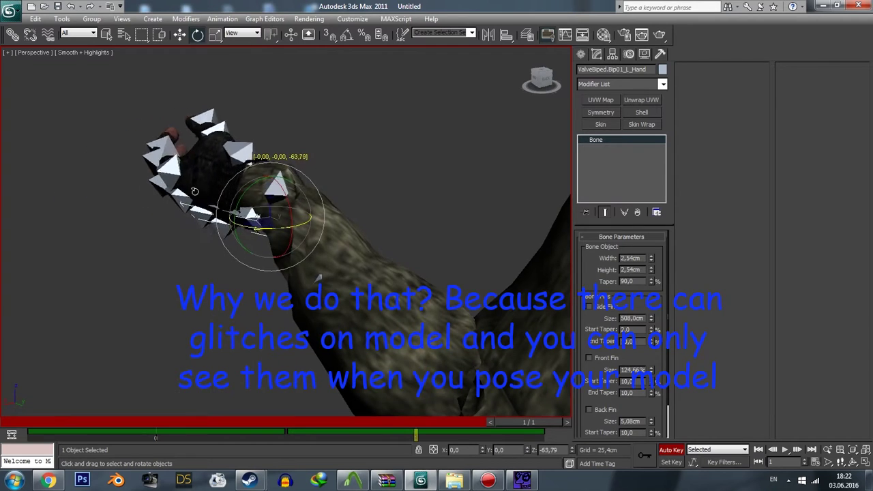
pyautogui.moveTo(281, 222); pyautogui.dragTo(328, 173)
pyautogui.moveTo(328, 173)
pyautogui.keyDown('alt'); pyautogui.mouseDown(button='middle')
pyautogui.moveTo(333, 225)
pyautogui.moveTo(225, 184)
pyautogui.mouseUp(button='middle'); pyautogui.keyUp('alt')
pyautogui.moveTo(225, 184)
pyautogui.mouseDown()
pyautogui.moveTo(213, 179)
pyautogui.moveTo(239, 231)
pyautogui.mouseUp()
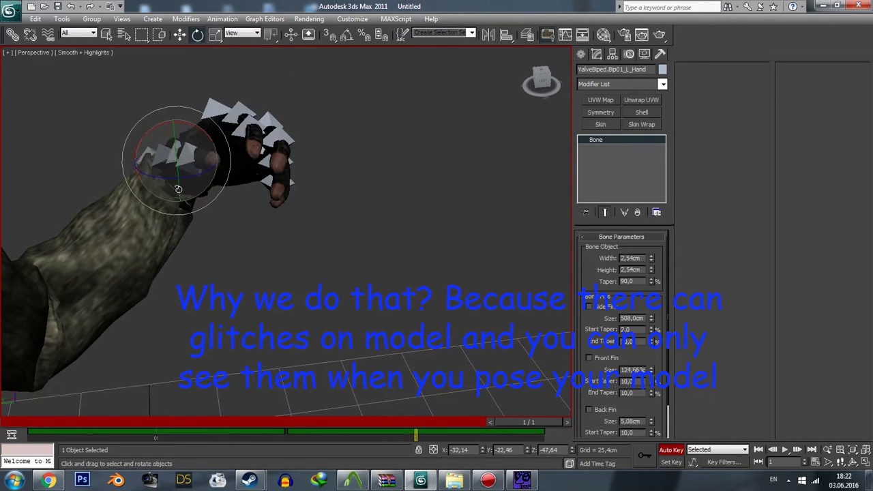
pyautogui.moveTo(240, 230)
pyautogui.keyDown('alt'); pyautogui.mouseDown(button='middle')
pyautogui.moveTo(339, 178)
pyautogui.moveTo(261, 202)
pyautogui.moveTo(295, 223)
pyautogui.moveTo(340, 177)
pyautogui.moveTo(322, 182)
pyautogui.mouseUp(button='middle'); pyautogui.keyUp('alt')
pyautogui.press('F3')
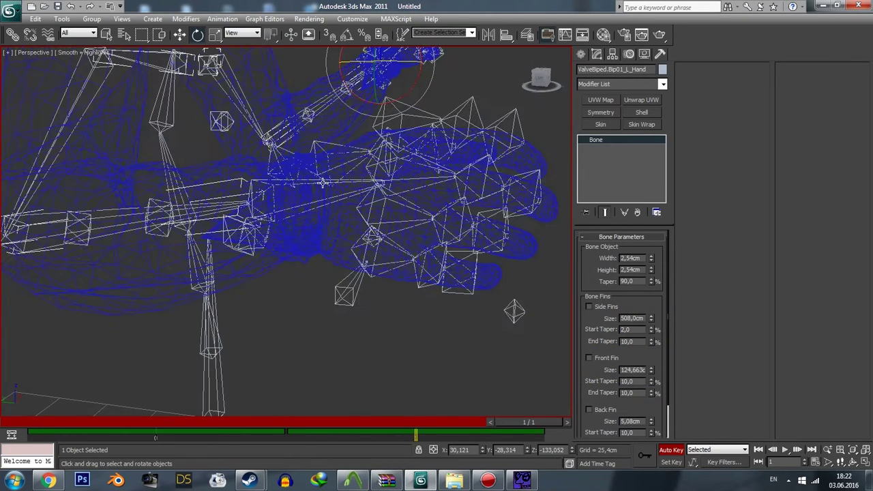
# Step: Rotate the right hand bone and inspect the spiked glove's deformation
pyautogui.click(305, 198)
pyautogui.press('F3')
pyautogui.moveTo(305, 197); pyautogui.dragTo(313, 204)
pyautogui.moveTo(314, 205)
pyautogui.keyDown('alt'); pyautogui.mouseDown(button='middle')
pyautogui.moveTo(338, 190)
pyautogui.moveTo(238, 289)
pyautogui.mouseUp(button='middle'); pyautogui.keyUp('alt')
pyautogui.scroll(-2, 483, 201)
pyautogui.keyDown('alt'); pyautogui.moveTo(483, 200); pyautogui.dragTo(376, 228, button='middle'); pyautogui.keyUp('alt')
pyautogui.scroll(5, 376, 228)
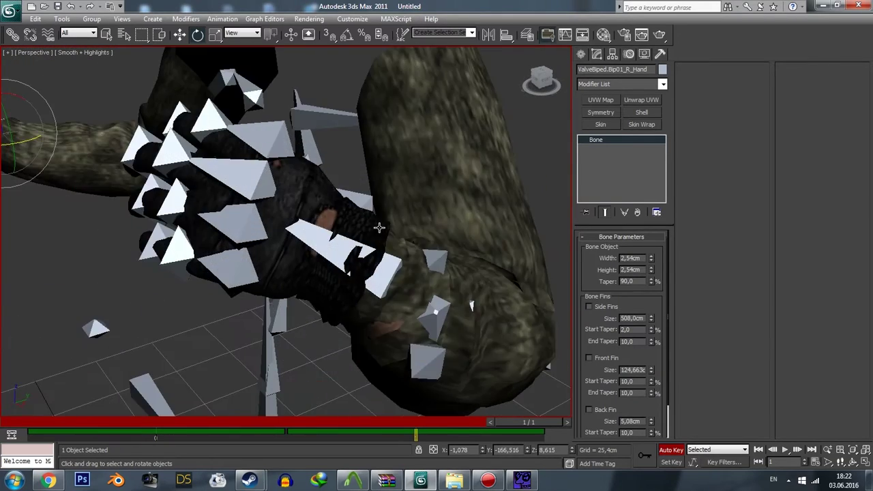
pyautogui.scroll(-2, 467, 231)
pyautogui.moveTo(466, 232)
pyautogui.keyDown('alt'); pyautogui.mouseDown(button='middle')
pyautogui.moveTo(503, 195)
pyautogui.moveTo(409, 259)
pyautogui.moveTo(411, 245)
pyautogui.moveTo(284, 251)
pyautogui.mouseUp(button='middle'); pyautogui.keyUp('alt')
pyautogui.scroll(3, 285, 251)
# Step: Bend the thumb's base bone to test the glove skinning
pyautogui.click(155, 178)
pyautogui.moveTo(153, 181); pyautogui.dragTo(114, 161)
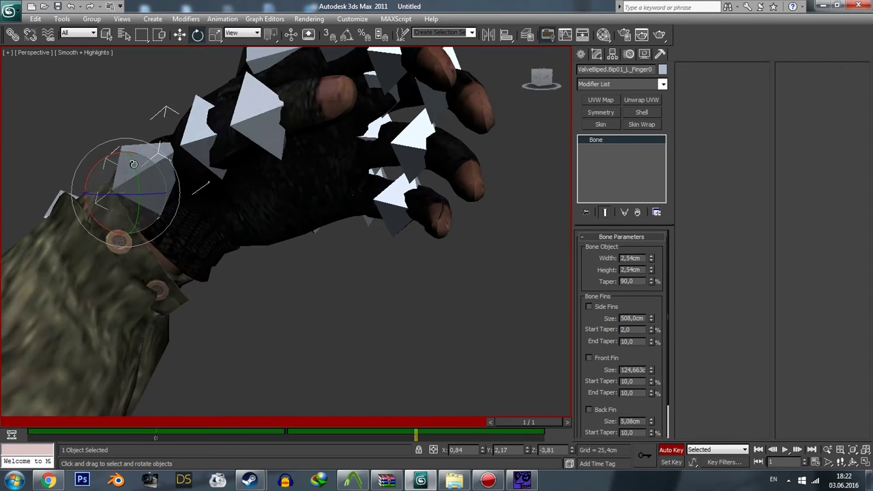
pyautogui.moveTo(114, 162)
pyautogui.keyDown('alt'); pyautogui.mouseDown(button='middle')
pyautogui.moveTo(232, 173)
pyautogui.moveTo(356, 156)
pyautogui.moveTo(371, 225)
pyautogui.mouseUp(button='middle'); pyautogui.keyUp('alt')
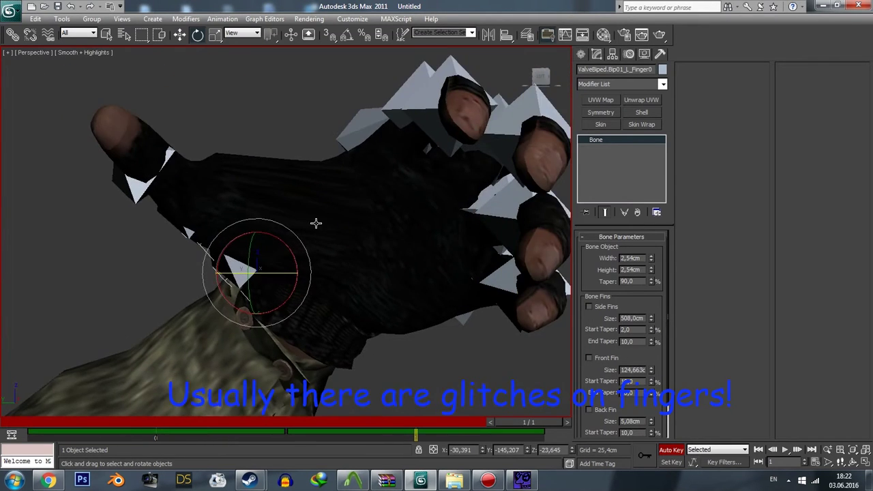
pyautogui.scroll(5, 257, 235)
pyautogui.scroll(-5, 257, 235)
pyautogui.keyDown('alt'); pyautogui.moveTo(257, 235); pyautogui.dragTo(197, 163, button='middle'); pyautogui.keyUp('alt')
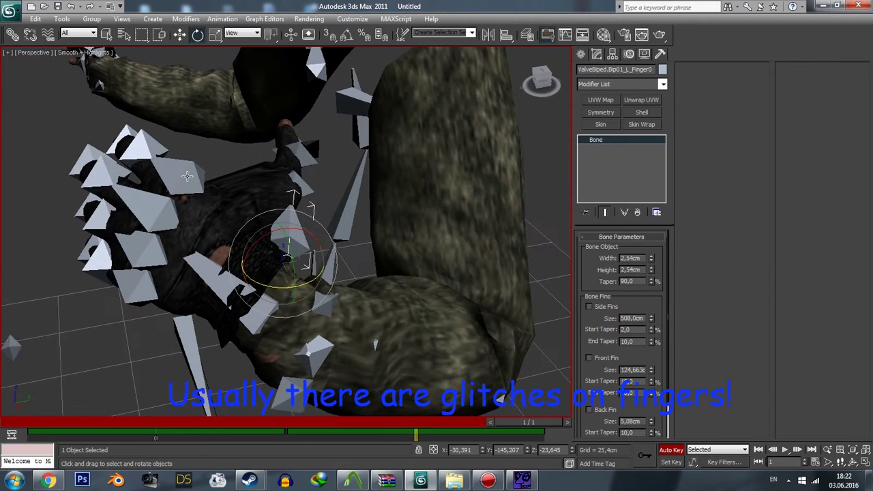
# Step: Select L_Finger1, then bend the L_Finger4 bone to test the lower hand's deformation
pyautogui.click(188, 151)
pyautogui.click(218, 172)
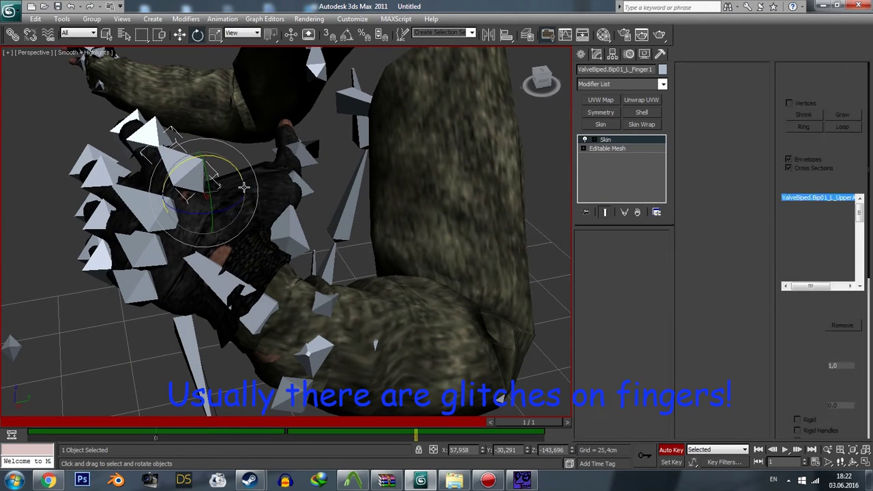
pyautogui.click(215, 196)
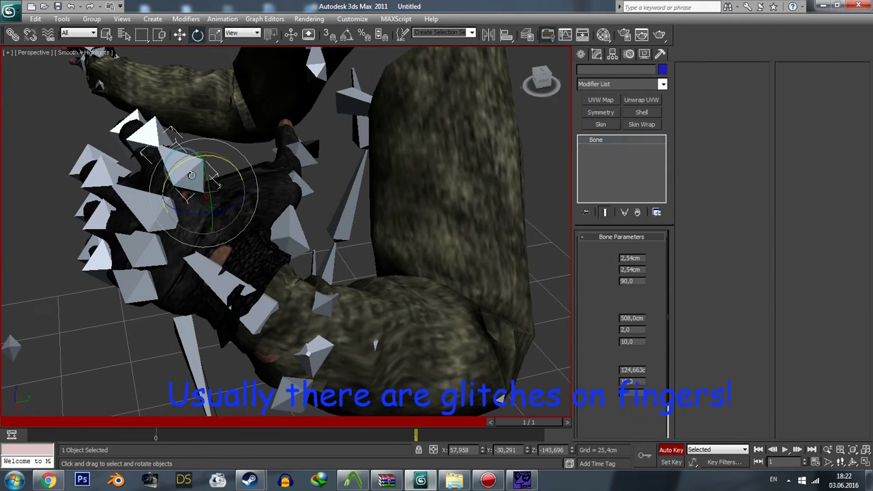
pyautogui.keyDown('alt'); pyautogui.moveTo(212, 196); pyautogui.dragTo(305, 199, button='middle'); pyautogui.keyUp('alt')
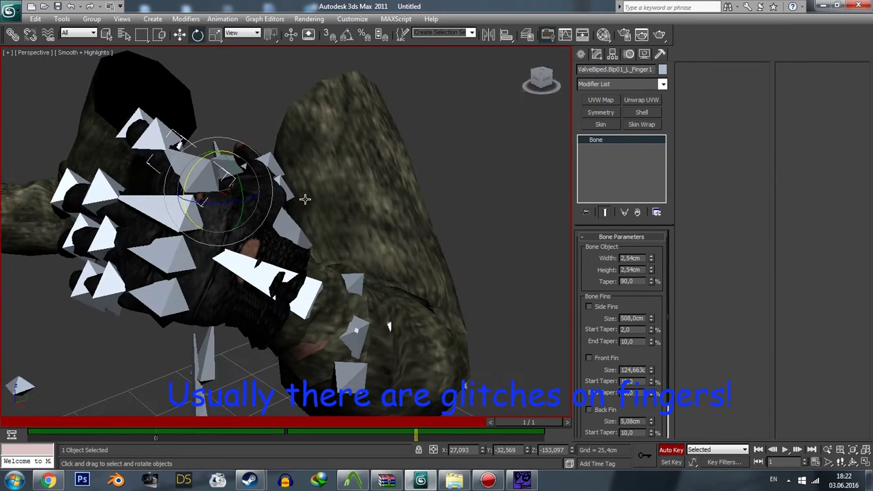
pyautogui.click(167, 307)
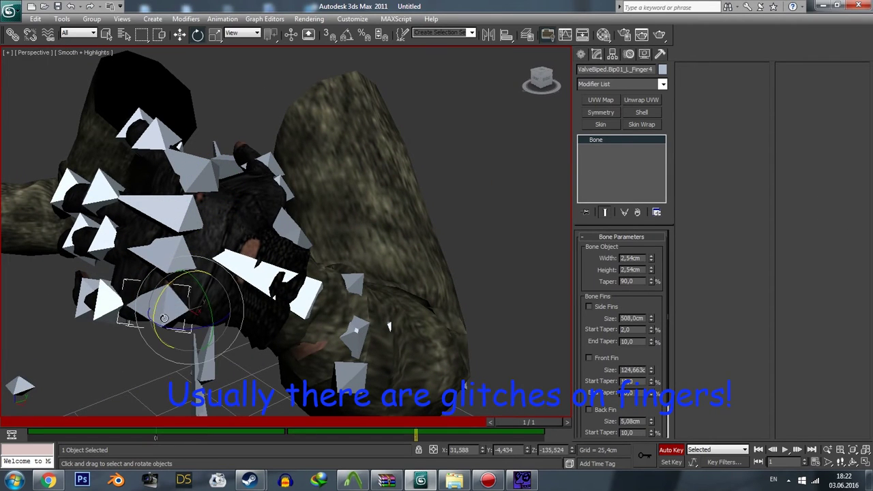
pyautogui.moveTo(179, 313); pyautogui.dragTo(191, 318)
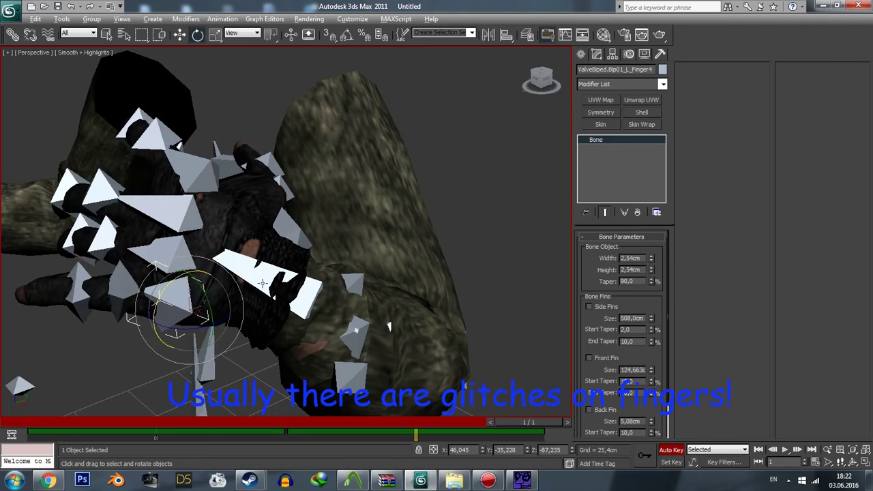
# Step: Bend the L_Finger31 and L_Finger2 bones and inspect the torn finger pieces close up
pyautogui.moveTo(261, 282)
pyautogui.keyDown('alt'); pyautogui.mouseDown(button='middle')
pyautogui.moveTo(437, 225)
pyautogui.moveTo(321, 279)
pyautogui.mouseUp(button='middle'); pyautogui.keyUp('alt')
pyautogui.click(450, 211)
pyautogui.moveTo(320, 279); pyautogui.dragTo(335, 274)
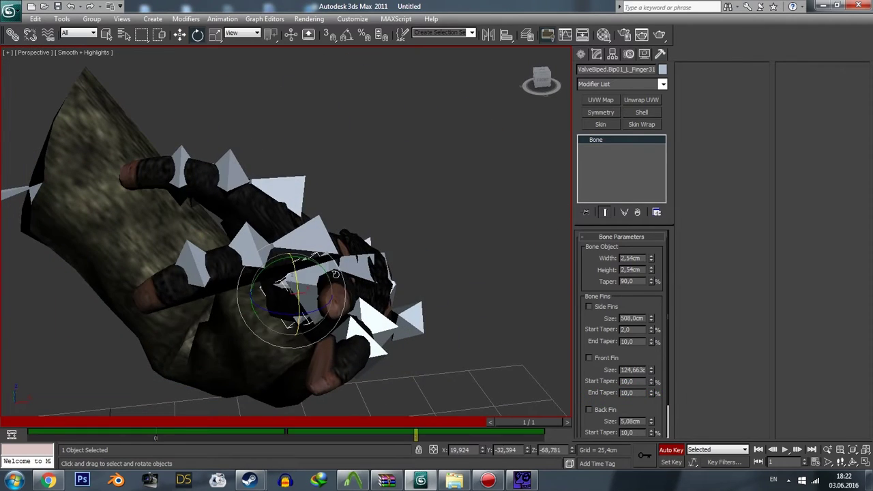
pyautogui.keyDown('alt'); pyautogui.moveTo(335, 275); pyautogui.dragTo(336, 246, button='middle'); pyautogui.keyUp('alt')
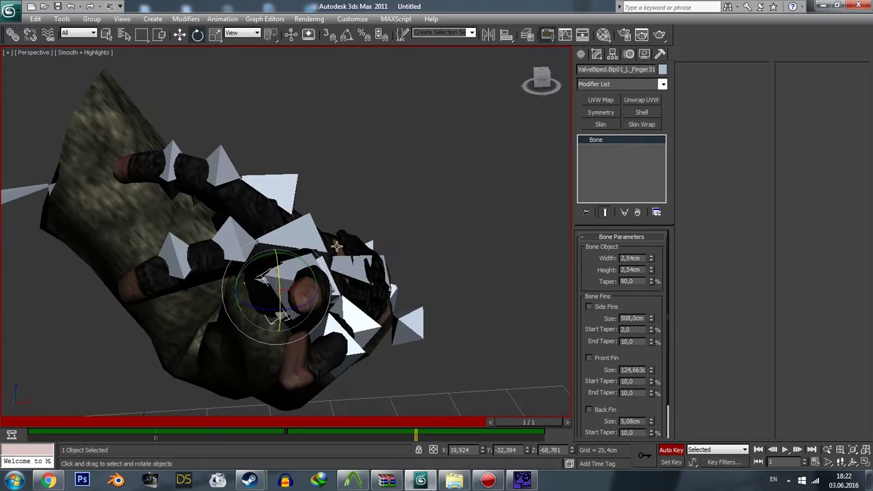
pyautogui.click(287, 248)
pyautogui.moveTo(289, 247); pyautogui.dragTo(272, 269)
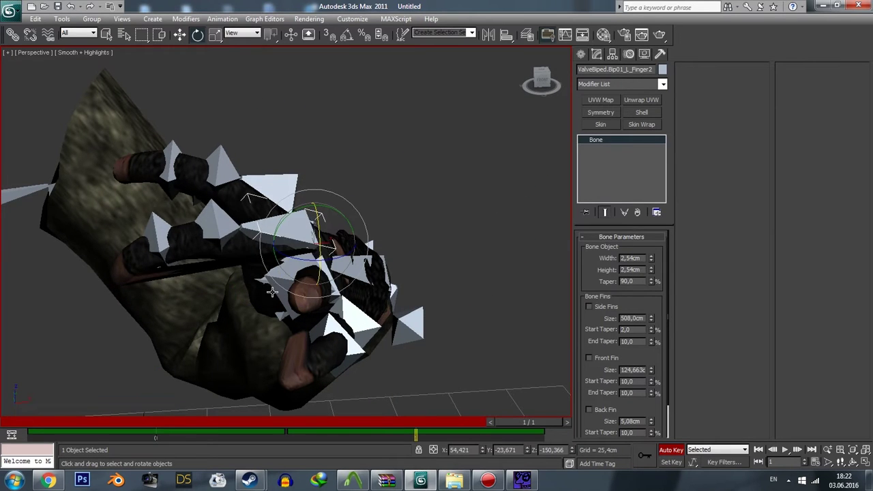
pyautogui.moveTo(273, 268)
pyautogui.keyDown('alt'); pyautogui.mouseDown(button='middle')
pyautogui.moveTo(312, 265)
pyautogui.moveTo(307, 287)
pyautogui.mouseUp(button='middle'); pyautogui.keyUp('alt')
pyautogui.scroll(-3, 308, 287)
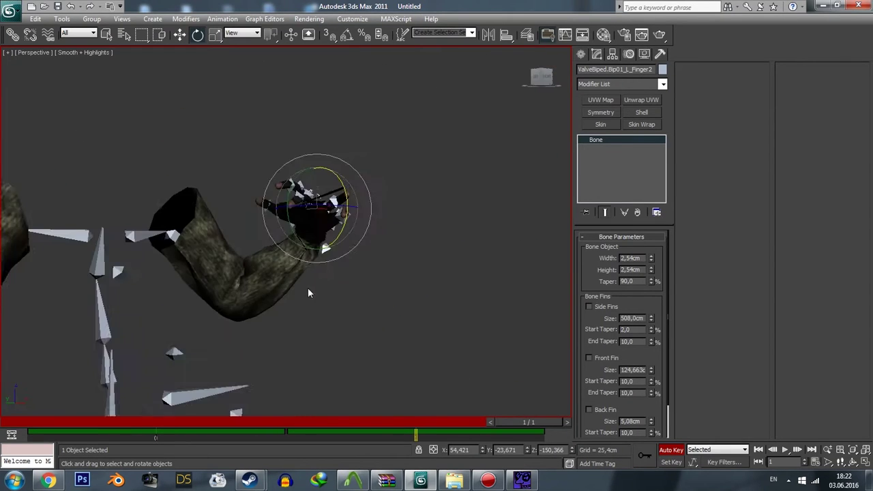
pyautogui.scroll(-2, 361, 264)
pyautogui.moveTo(361, 264)
pyautogui.keyDown('alt'); pyautogui.mouseDown(button='middle')
pyautogui.moveTo(390, 310)
pyautogui.moveTo(456, 322)
pyautogui.moveTo(409, 307)
pyautogui.mouseUp(button='middle'); pyautogui.keyUp('alt')
pyautogui.scroll(4, 368, 279)
# Step: Select the glove mesh and turn on Skin envelope editing with vertex selection
pyautogui.click(238, 311)
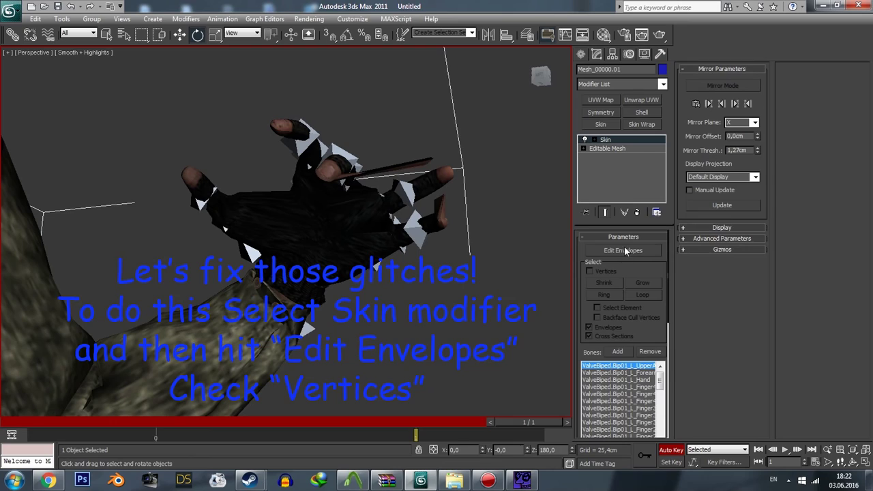
pyautogui.click(624, 251)
pyautogui.moveTo(477, 300)
pyautogui.keyDown('alt'); pyautogui.mouseDown(button='middle')
pyautogui.moveTo(500, 311)
pyautogui.moveTo(479, 270)
pyautogui.moveTo(358, 255)
pyautogui.moveTo(309, 225)
pyautogui.moveTo(355, 203)
pyautogui.mouseUp(button='middle'); pyautogui.keyUp('alt')
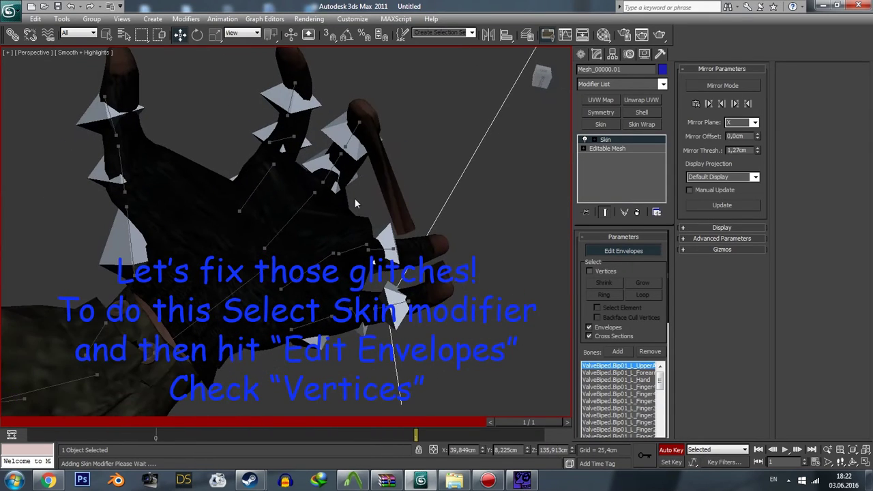
pyautogui.moveTo(390, 176)
pyautogui.keyDown('alt'); pyautogui.mouseDown(button='middle')
pyautogui.moveTo(403, 194)
pyautogui.moveTo(387, 182)
pyautogui.mouseUp(button='middle'); pyautogui.keyUp('alt')
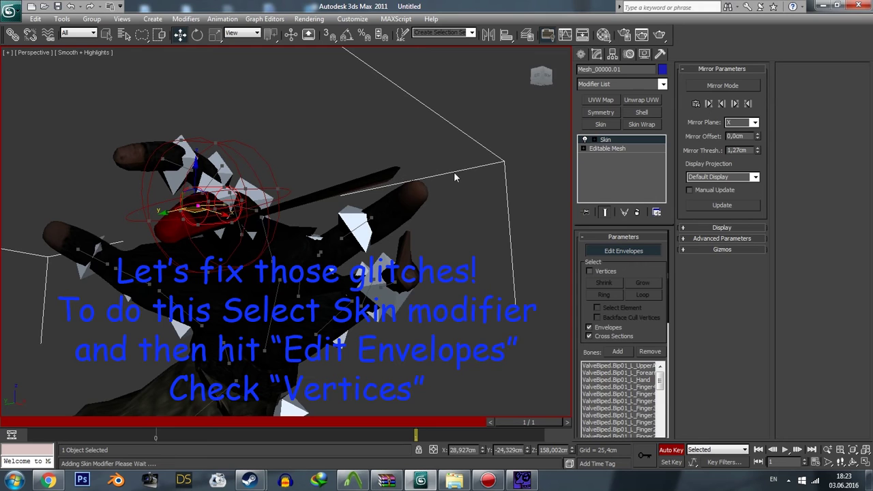
pyautogui.click(586, 251)
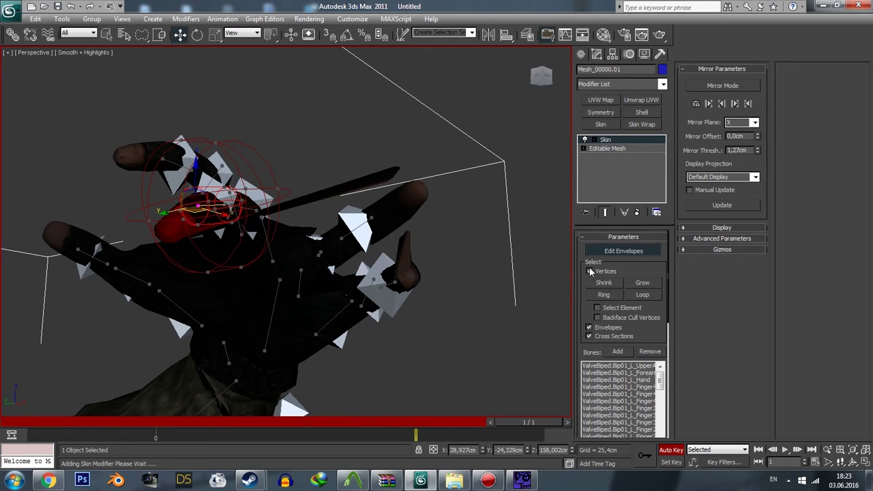
# Step: Pick the eight stray middle-finger vertices and give them full 1.0 weight in the Weight Tool
pyautogui.click(375, 152)
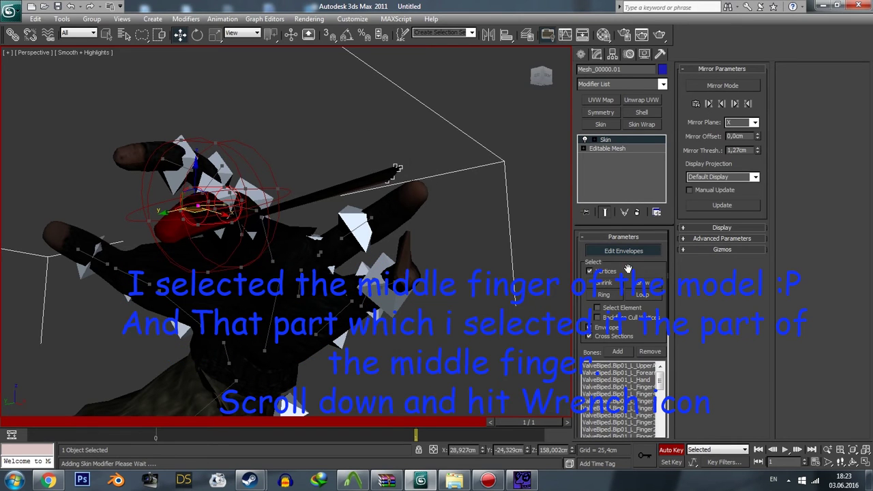
pyautogui.scroll(-3, 628, 269)
pyautogui.scroll(-3, 621, 306)
pyautogui.scroll(-3, 612, 352)
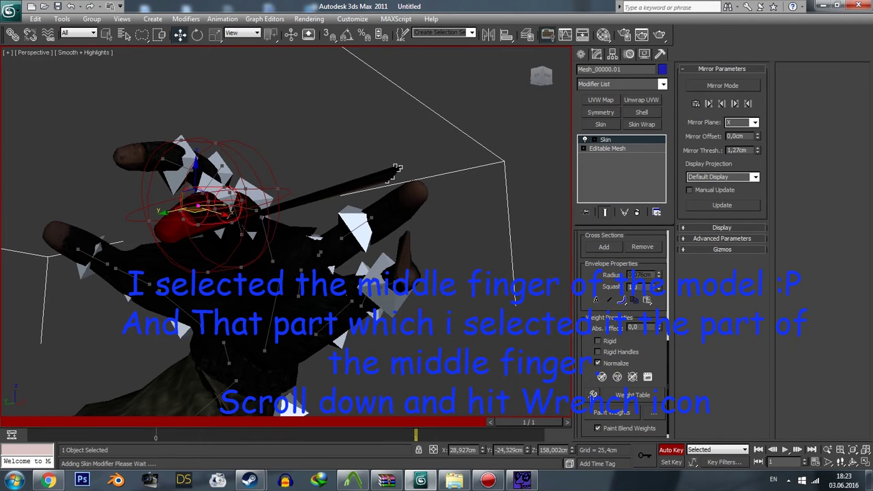
pyautogui.click(592, 394)
pyautogui.click(90, 42)
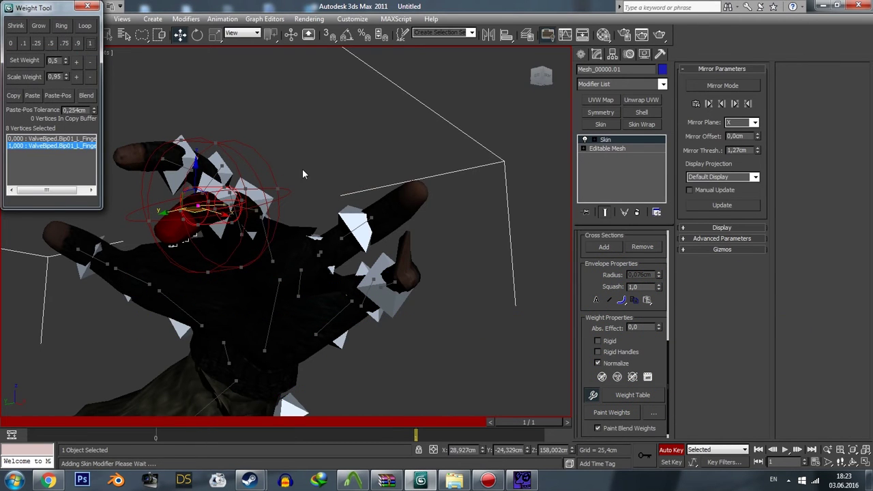
# Step: Select the broken fingertip vertices, show edged faces, and weight them fully to one bone
pyautogui.moveTo(302, 169)
pyautogui.keyDown('alt'); pyautogui.mouseDown(button='middle')
pyautogui.moveTo(319, 137)
pyautogui.moveTo(333, 174)
pyautogui.moveTo(380, 219)
pyautogui.mouseUp(button='middle'); pyautogui.keyUp('alt')
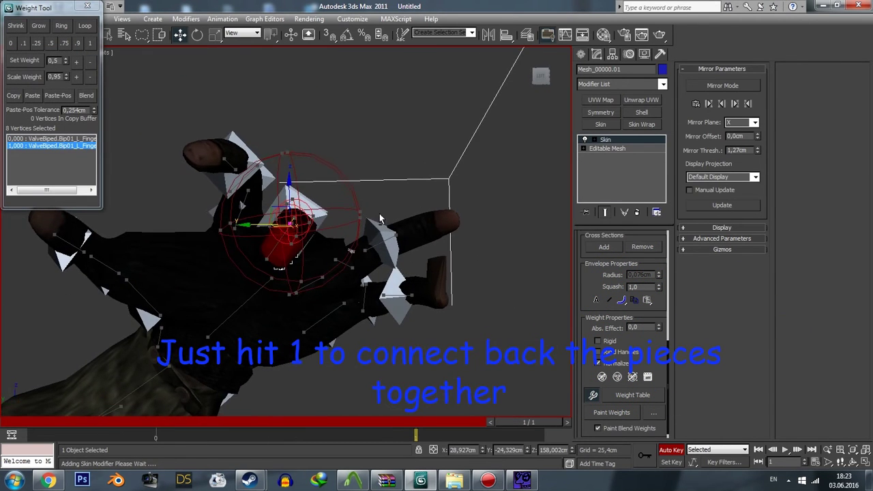
pyautogui.click(413, 293)
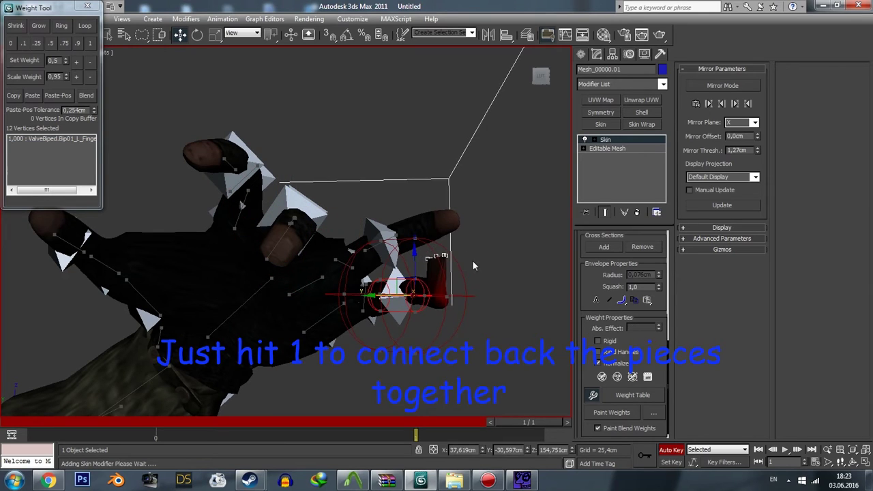
pyautogui.moveTo(263, 161)
pyautogui.keyDown('alt'); pyautogui.mouseDown(button='middle')
pyautogui.moveTo(331, 153)
pyautogui.moveTo(308, 152)
pyautogui.moveTo(282, 251)
pyautogui.moveTo(317, 163)
pyautogui.moveTo(298, 156)
pyautogui.moveTo(378, 158)
pyautogui.moveTo(310, 209)
pyautogui.moveTo(297, 206)
pyautogui.mouseUp(button='middle'); pyautogui.keyUp('alt')
pyautogui.scroll(3, 313, 188)
pyautogui.moveTo(328, 175)
pyautogui.keyDown('alt'); pyautogui.mouseDown(button='middle')
pyautogui.moveTo(397, 96)
pyautogui.moveTo(374, 112)
pyautogui.moveTo(380, 120)
pyautogui.mouseUp(button='middle'); pyautogui.keyUp('alt')
pyautogui.press('1')
pyautogui.moveTo(394, 156)
pyautogui.keyDown('alt'); pyautogui.mouseDown(button='middle')
pyautogui.moveTo(428, 129)
pyautogui.moveTo(353, 130)
pyautogui.moveTo(348, 122)
pyautogui.moveTo(326, 137)
pyautogui.moveTo(320, 163)
pyautogui.moveTo(335, 180)
pyautogui.mouseUp(button='middle'); pyautogui.keyUp('alt')
pyautogui.click(90, 42)
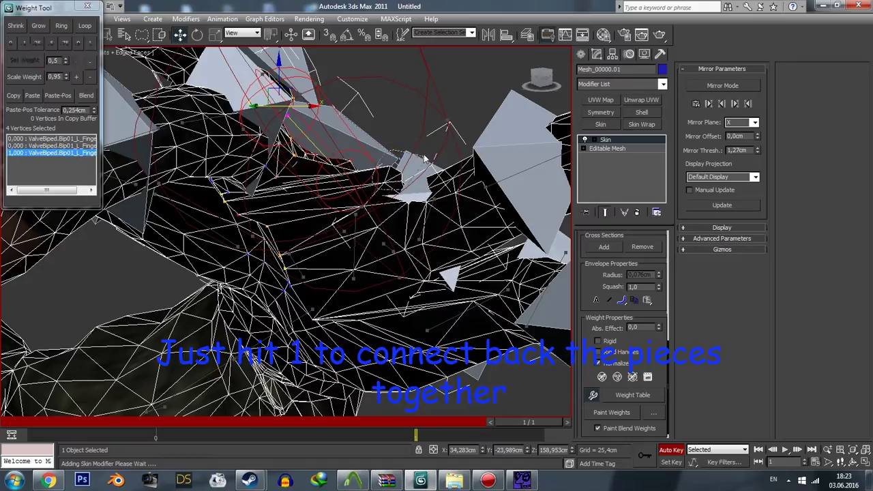
# Step: Weight the remaining stray finger vertices fully to one bone, then exit envelope editing
pyautogui.click(89, 42)
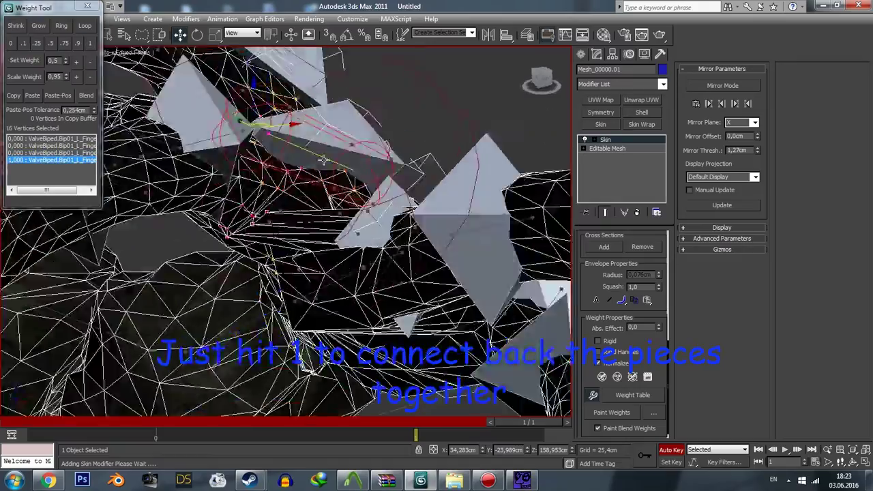
pyautogui.moveTo(287, 191)
pyautogui.keyDown('alt'); pyautogui.mouseDown(button='middle')
pyautogui.moveTo(275, 213)
pyautogui.moveTo(424, 162)
pyautogui.mouseUp(button='middle'); pyautogui.keyUp('alt')
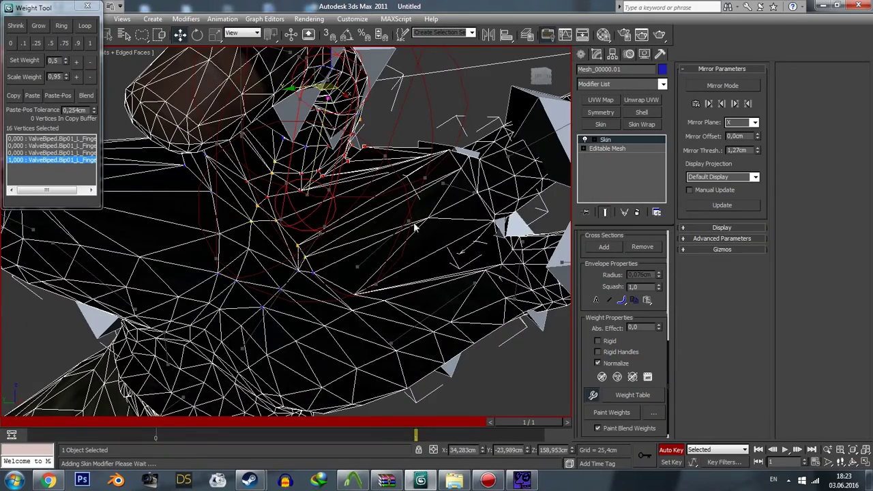
pyautogui.keyDown('alt'); pyautogui.moveTo(414, 227); pyautogui.dragTo(359, 179, button='middle'); pyautogui.keyUp('alt')
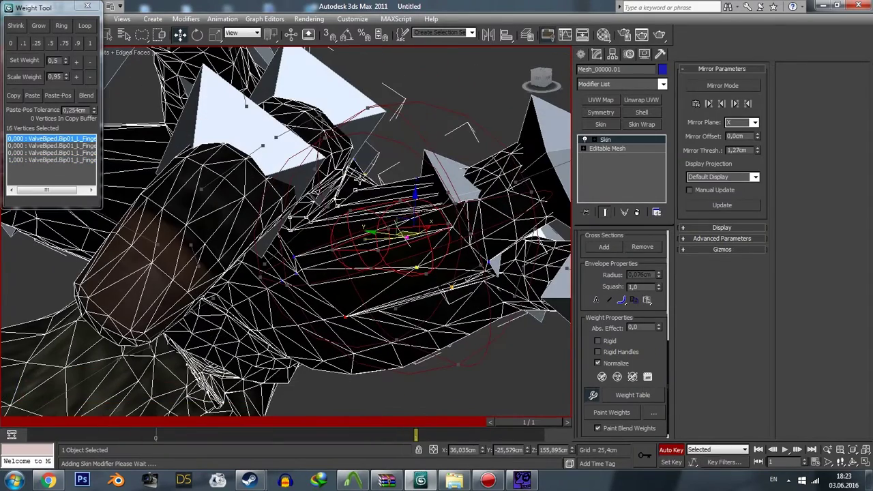
pyautogui.click(354, 190)
pyautogui.click(368, 195)
pyautogui.moveTo(336, 188)
pyautogui.keyDown('alt'); pyautogui.mouseDown(button='middle')
pyautogui.moveTo(300, 166)
pyautogui.moveTo(495, 150)
pyautogui.mouseUp(button='middle'); pyautogui.keyUp('alt')
pyautogui.click(579, 55)
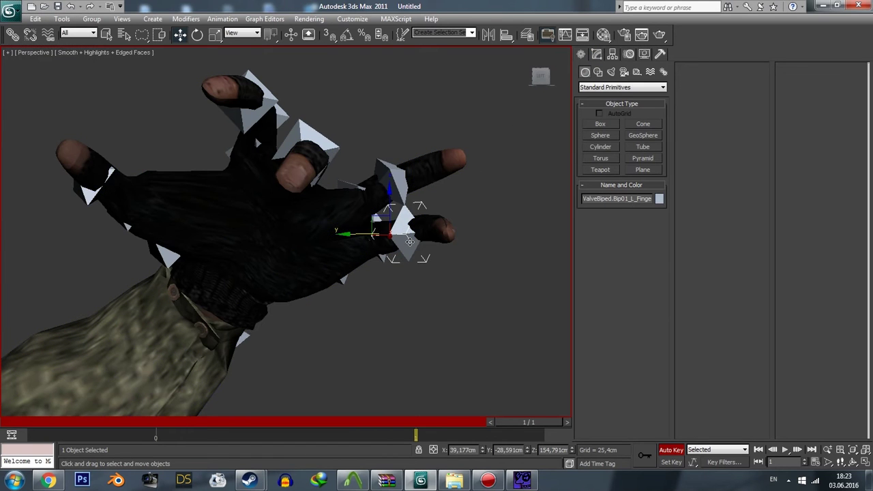
# Step: Bend a left-hand finger bone back and forth to see how the glove reacts
pyautogui.moveTo(396, 250); pyautogui.dragTo(376, 257)
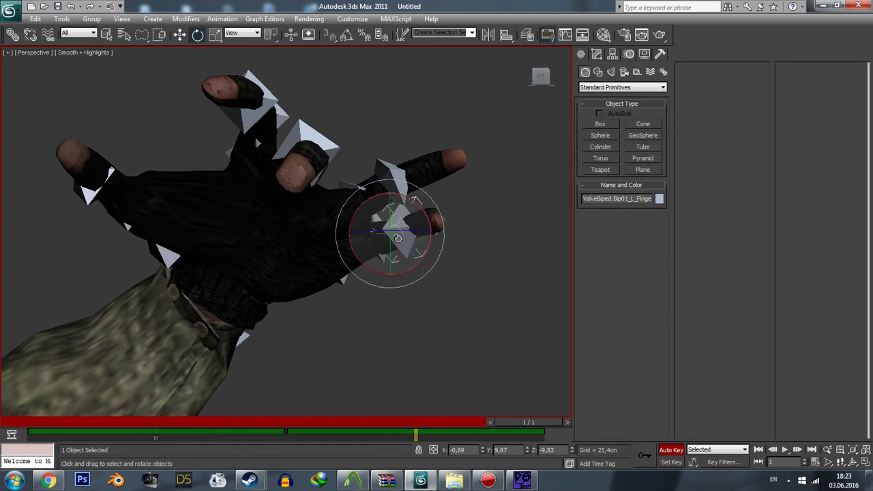
pyautogui.keyDown('alt'); pyautogui.moveTo(397, 238); pyautogui.dragTo(324, 207, button='middle'); pyautogui.keyUp('alt')
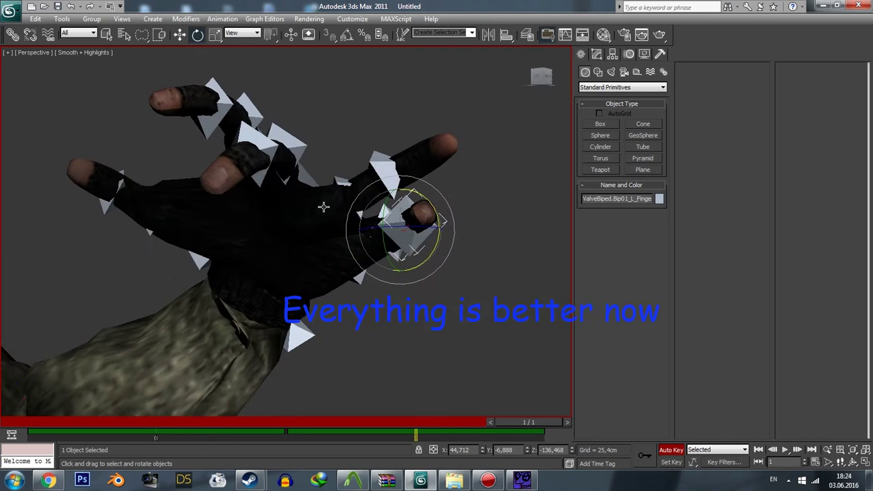
pyautogui.moveTo(341, 181); pyautogui.dragTo(332, 182)
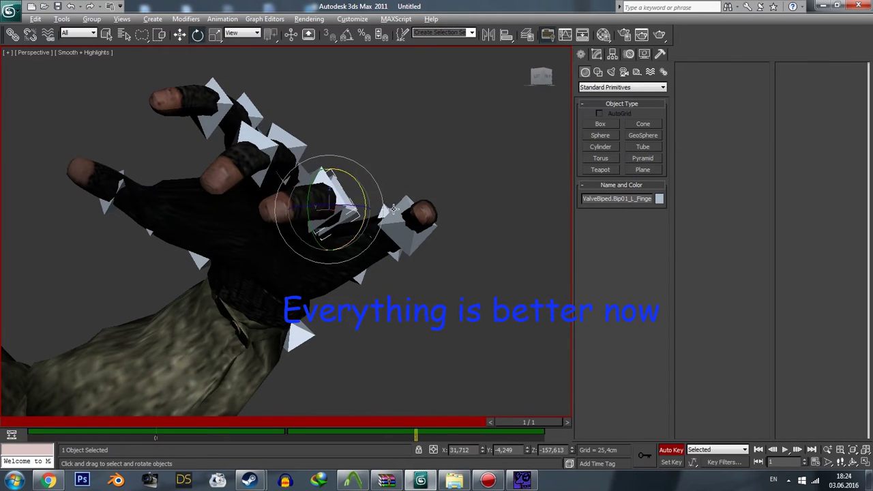
pyautogui.keyDown('alt'); pyautogui.moveTo(299, 194); pyautogui.dragTo(375, 189, button='middle'); pyautogui.keyUp('alt')
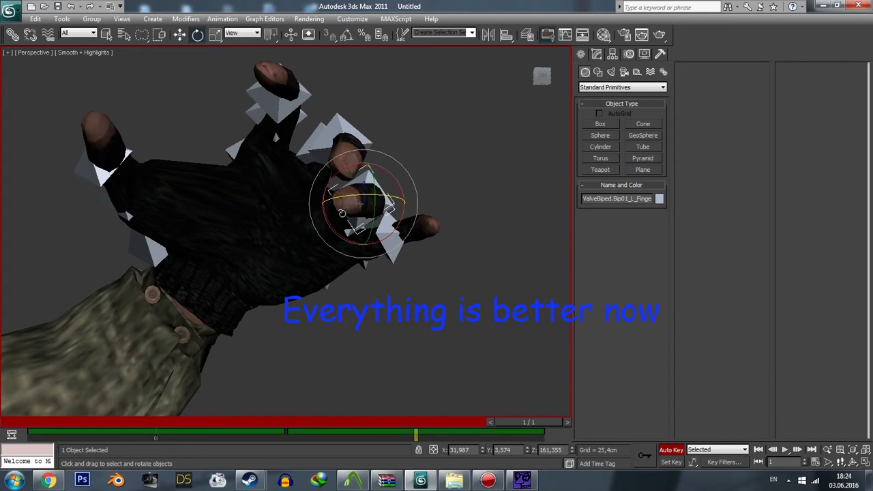
# Step: Undo the finger rotation and bend the bone into a new curl, checking the glove doesn't tear
pyautogui.click(332, 132)
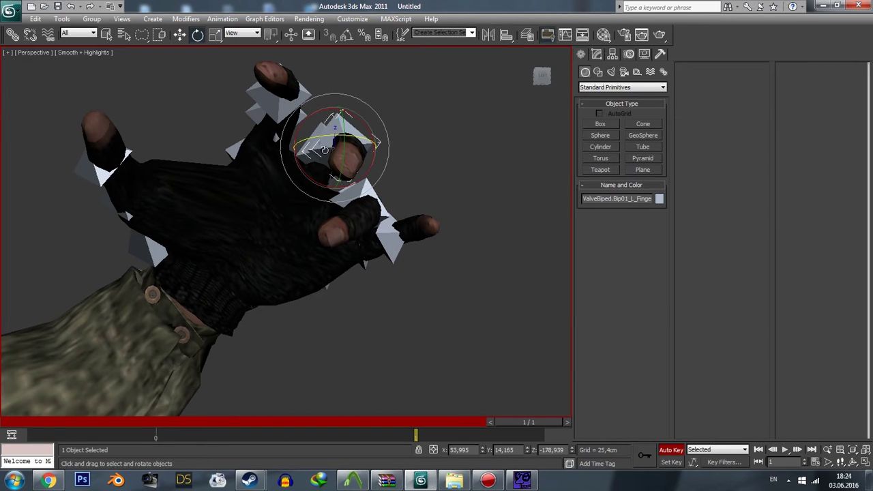
pyautogui.moveTo(325, 149); pyautogui.dragTo(310, 152)
pyautogui.hotkey('ctrl', 'z')
pyautogui.hotkey('ctrl', 'z')
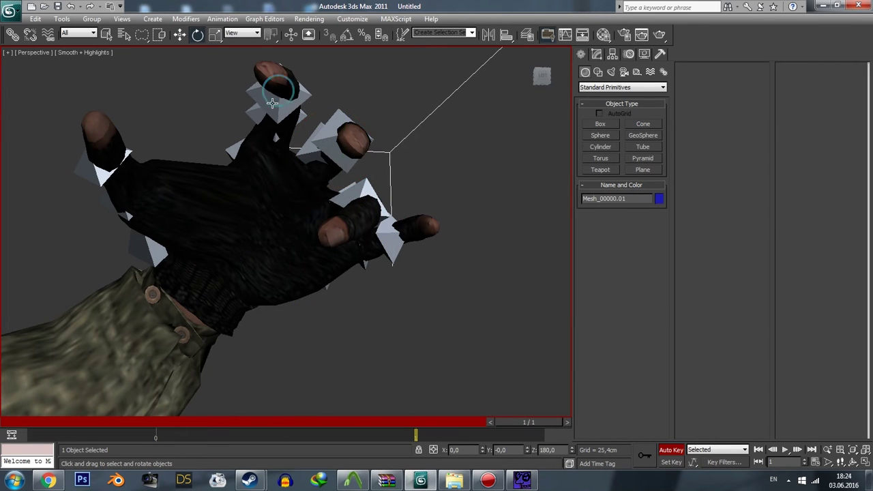
pyautogui.moveTo(272, 107); pyautogui.dragTo(262, 111)
pyautogui.moveTo(253, 165)
pyautogui.keyDown('alt'); pyautogui.mouseDown(button='middle')
pyautogui.moveTo(385, 191)
pyautogui.moveTo(422, 241)
pyautogui.mouseUp(button='middle'); pyautogui.keyUp('alt')
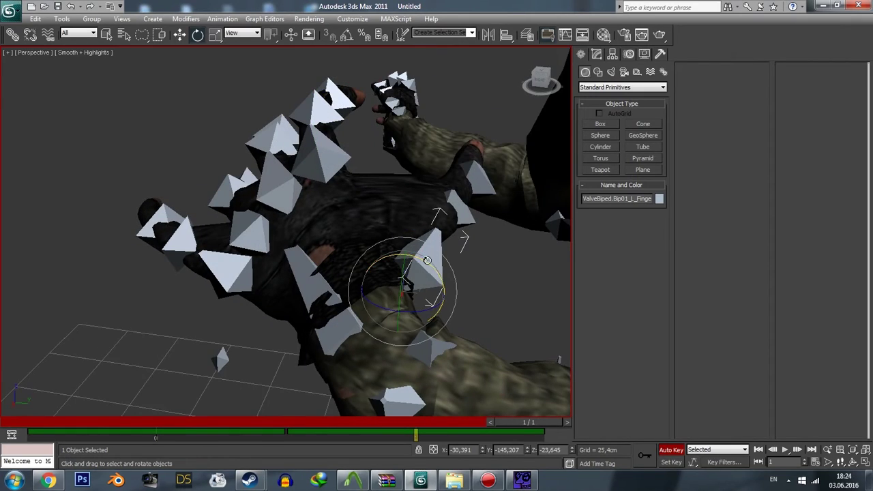
pyautogui.moveTo(427, 260); pyautogui.dragTo(409, 225)
pyautogui.moveTo(409, 225)
pyautogui.keyDown('alt'); pyautogui.mouseDown(button='middle')
pyautogui.moveTo(400, 229)
pyautogui.moveTo(361, 197)
pyautogui.mouseUp(button='middle'); pyautogui.keyUp('alt')
pyautogui.click(361, 197)
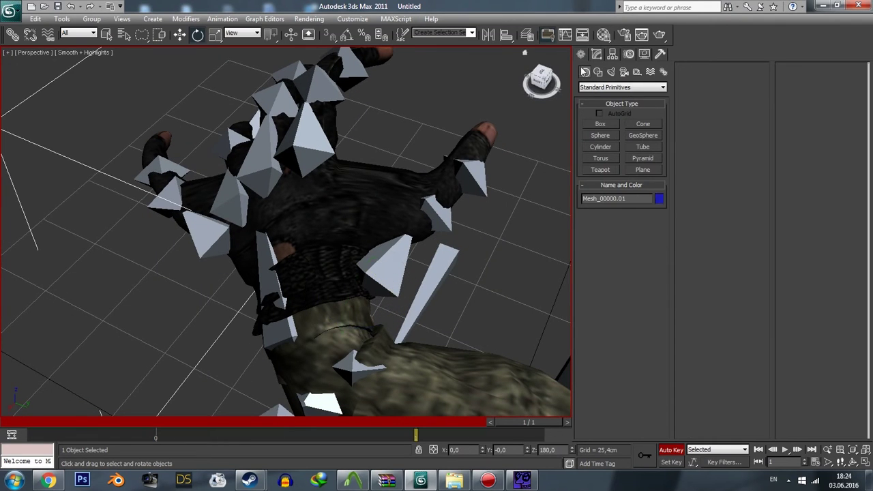
pyautogui.click(596, 53)
pyautogui.click(614, 249)
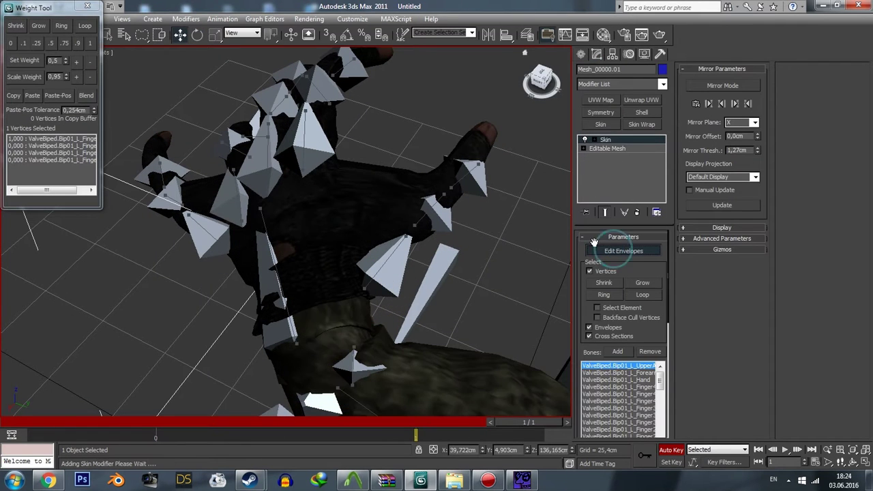
pyautogui.click(394, 252)
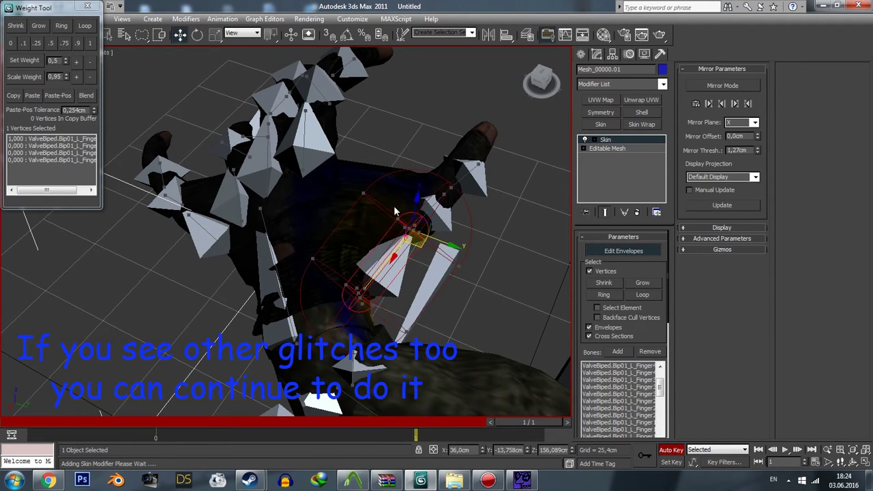
pyautogui.moveTo(394, 252)
pyautogui.keyDown('alt'); pyautogui.mouseDown(button='middle')
pyautogui.moveTo(386, 177)
pyautogui.moveTo(332, 155)
pyautogui.moveTo(389, 146)
pyautogui.mouseUp(button='middle'); pyautogui.keyUp('alt')
pyautogui.click(304, 160)
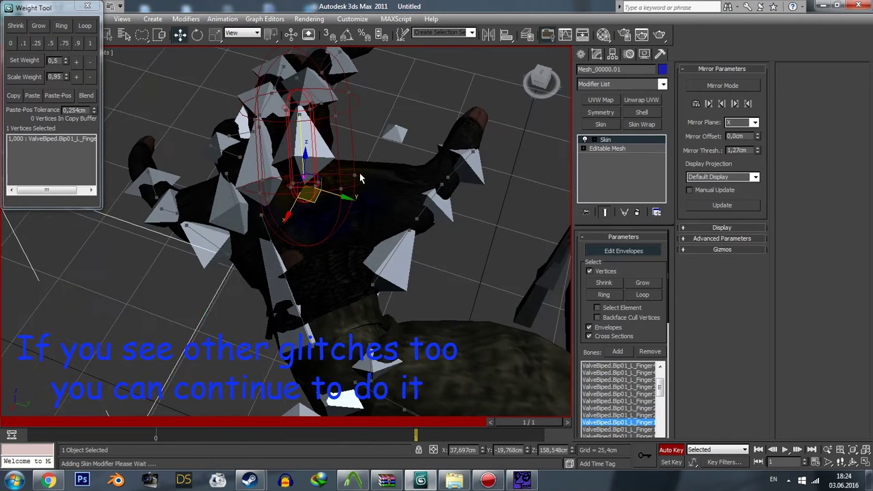
pyautogui.moveTo(390, 146); pyautogui.dragTo(406, 162)
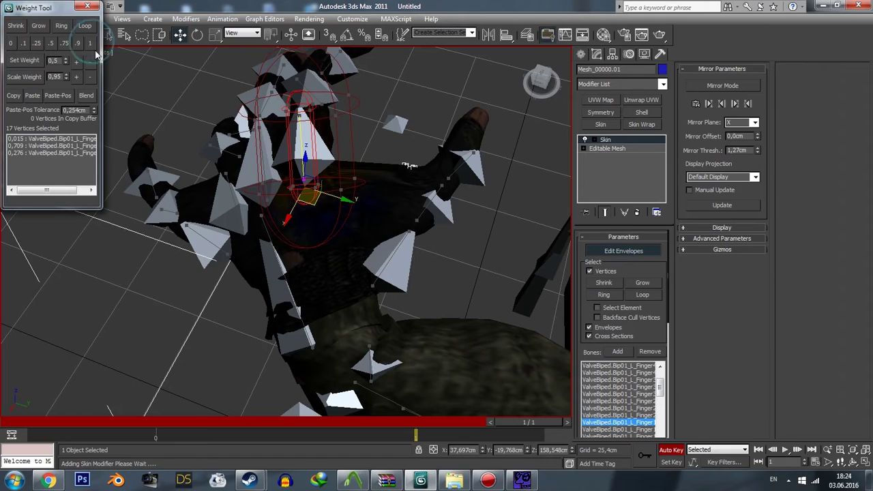
pyautogui.moveTo(409, 175)
pyautogui.keyDown('alt'); pyautogui.mouseDown(button='middle')
pyautogui.moveTo(394, 158)
pyautogui.moveTo(420, 153)
pyautogui.mouseUp(button='middle'); pyautogui.keyUp('alt')
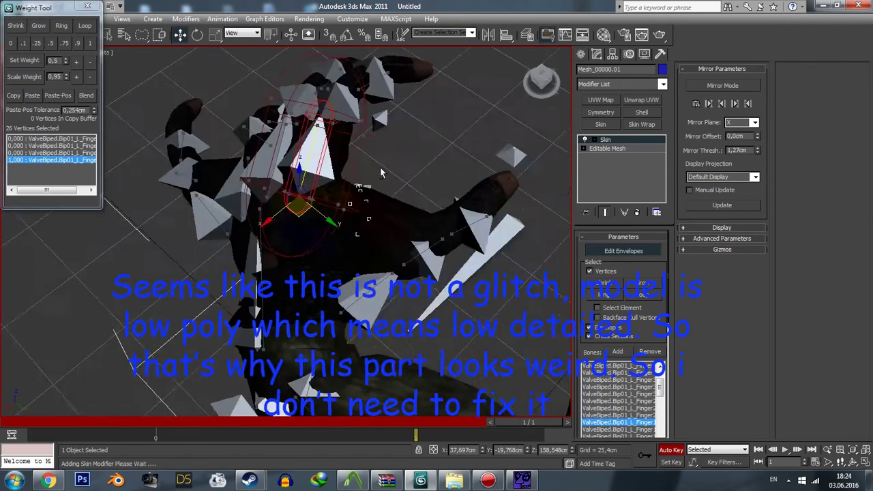
pyautogui.click(580, 54)
pyautogui.click(376, 264)
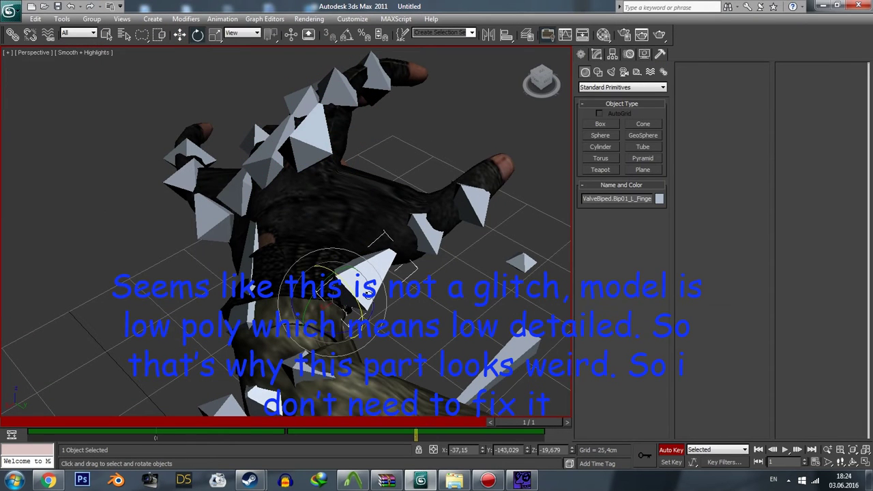
# Step: Select the left wrist bones and swing one to preview the wrist deformation in wireframe
pyautogui.moveTo(321, 225)
pyautogui.keyDown('alt'); pyautogui.mouseDown(button='middle')
pyautogui.moveTo(305, 214)
pyautogui.moveTo(297, 257)
pyautogui.mouseUp(button='middle'); pyautogui.keyUp('alt')
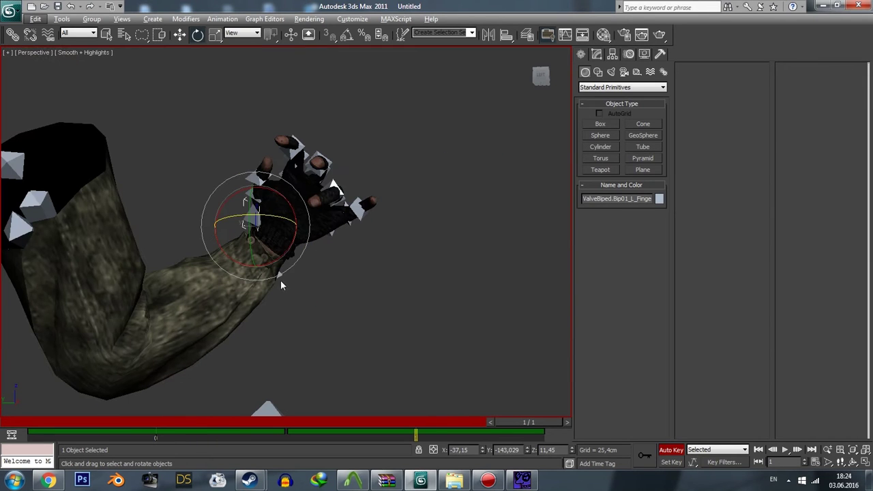
pyautogui.click(278, 271)
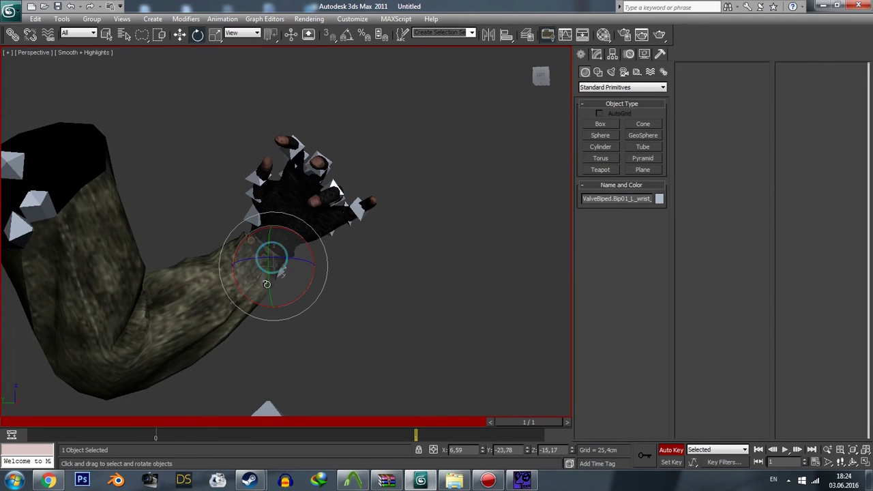
pyautogui.moveTo(280, 285)
pyautogui.keyDown('alt'); pyautogui.mouseDown(button='middle')
pyautogui.moveTo(360, 306)
pyautogui.moveTo(418, 293)
pyautogui.moveTo(443, 243)
pyautogui.moveTo(319, 243)
pyautogui.mouseUp(button='middle'); pyautogui.keyUp('alt')
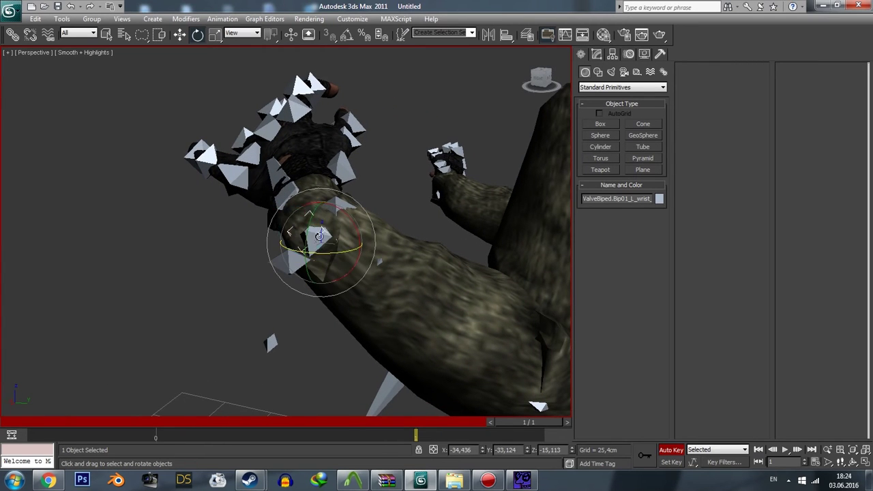
pyautogui.click(339, 206)
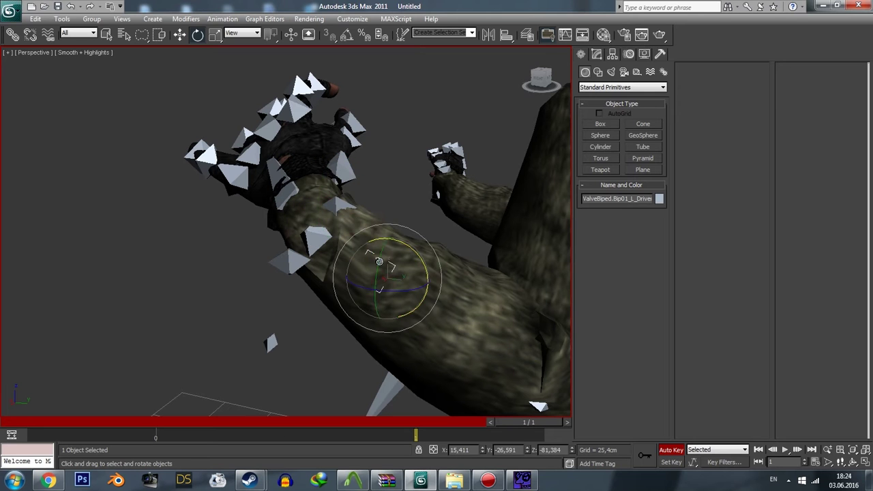
pyautogui.moveTo(392, 265); pyautogui.dragTo(362, 228)
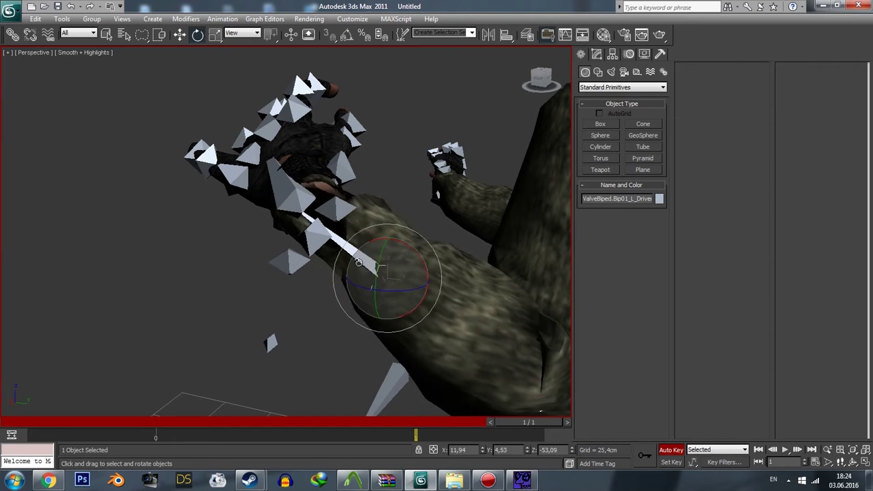
pyautogui.scroll(3, 315, 211)
pyautogui.press('F3')
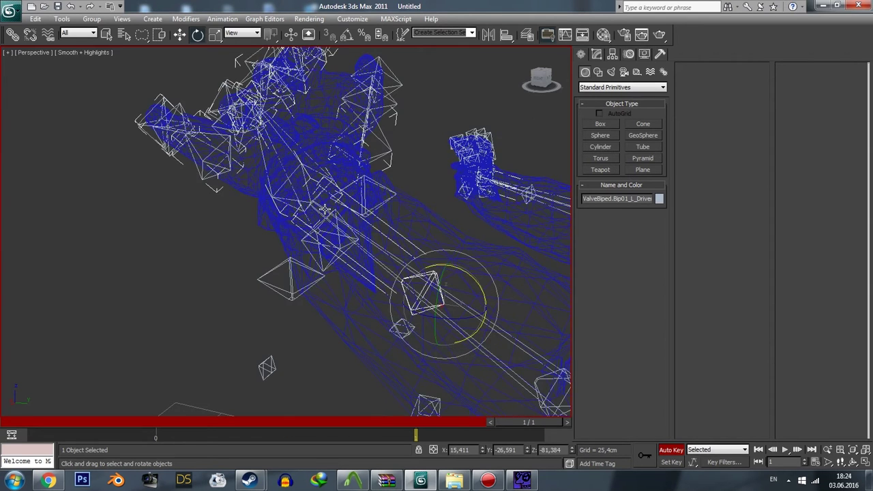
pyautogui.moveTo(318, 208)
pyautogui.keyDown('alt'); pyautogui.mouseDown(button='middle')
pyautogui.moveTo(357, 218)
pyautogui.moveTo(502, 187)
pyautogui.moveTo(444, 208)
pyautogui.moveTo(347, 213)
pyautogui.mouseUp(button='middle'); pyautogui.keyUp('alt')
# Step: Rotate the left hand bone so the glove bends upward at the wrist
pyautogui.click(501, 187)
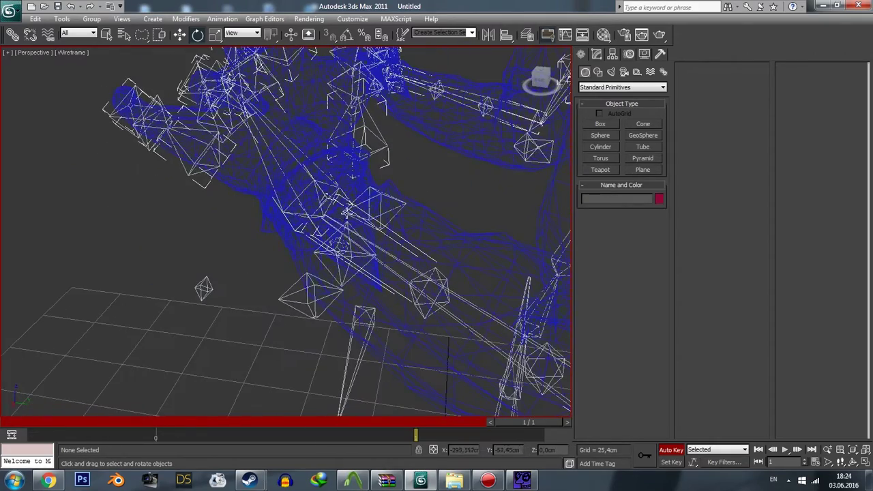
pyautogui.click(320, 196)
pyautogui.press('F3')
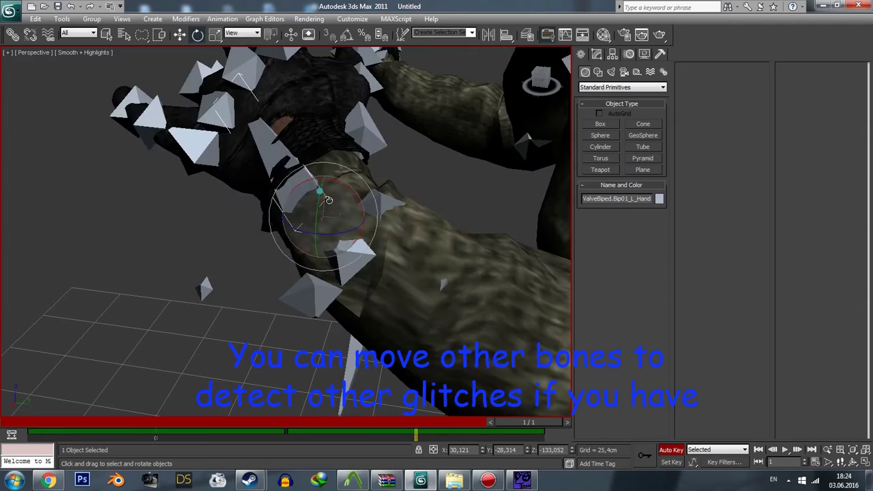
pyautogui.moveTo(344, 217)
pyautogui.keyDown('alt'); pyautogui.mouseDown(button='middle')
pyautogui.moveTo(400, 234)
pyautogui.moveTo(526, 233)
pyautogui.moveTo(309, 149)
pyautogui.moveTo(293, 175)
pyautogui.moveTo(306, 152)
pyautogui.moveTo(312, 211)
pyautogui.moveTo(350, 229)
pyautogui.moveTo(314, 205)
pyautogui.mouseUp(button='middle'); pyautogui.keyUp('alt')
pyautogui.moveTo(313, 204)
pyautogui.mouseDown()
pyautogui.moveTo(302, 174)
pyautogui.moveTo(341, 229)
pyautogui.mouseUp()
pyautogui.moveTo(341, 230)
pyautogui.keyDown('alt'); pyautogui.mouseDown(button='middle')
pyautogui.moveTo(386, 214)
pyautogui.moveTo(382, 228)
pyautogui.moveTo(390, 212)
pyautogui.mouseUp(button='middle'); pyautogui.keyUp('alt')
pyautogui.scroll(3, 386, 214)
pyautogui.scroll(-3, 356, 228)
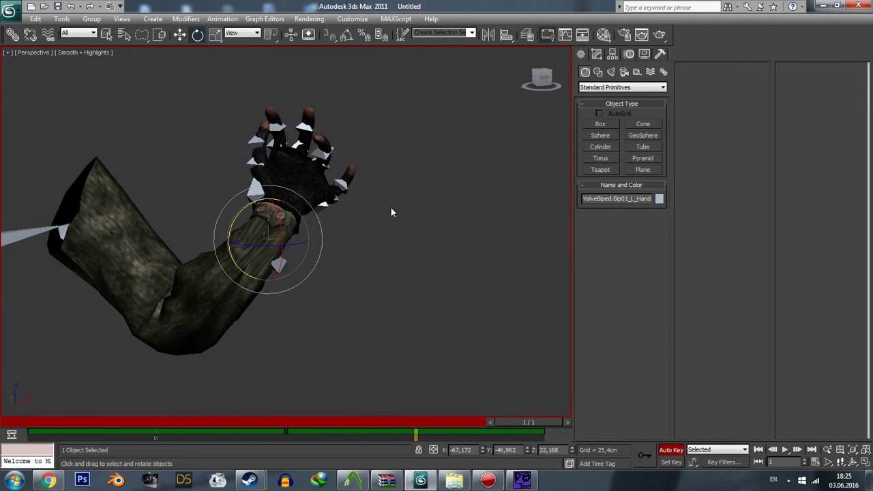
pyautogui.click(596, 54)
# Step: Start envelope editing on the arm mesh and pick the L_Forearm bone
pyautogui.click(212, 291)
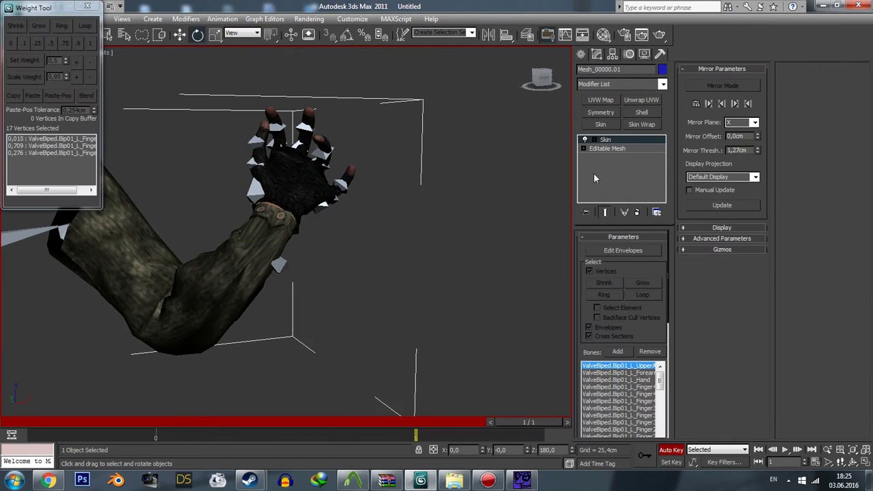
pyautogui.click(605, 250)
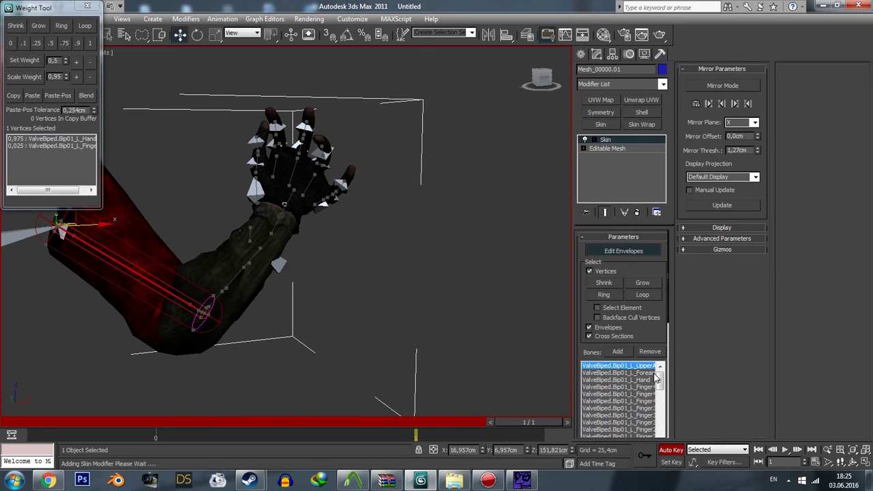
pyautogui.moveTo(417, 299)
pyautogui.keyDown('alt'); pyautogui.mouseDown(button='middle')
pyautogui.moveTo(359, 243)
pyautogui.moveTo(310, 231)
pyautogui.mouseUp(button='middle'); pyautogui.keyUp('alt')
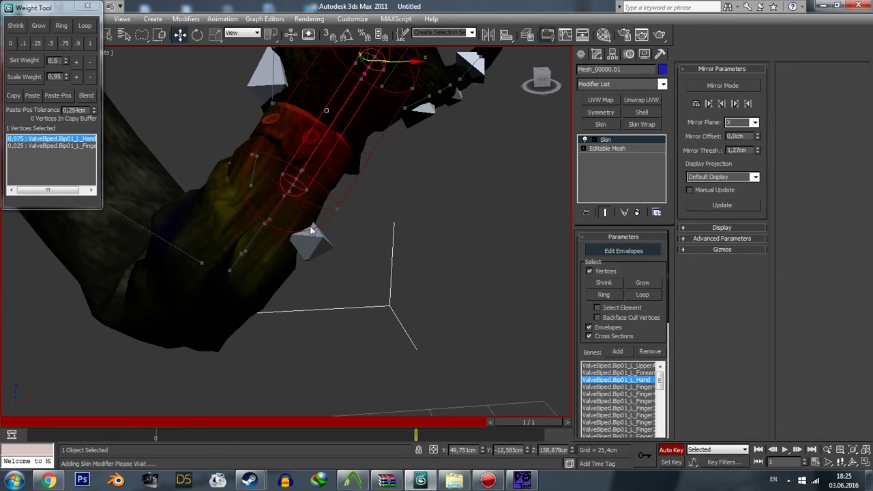
pyautogui.click(644, 373)
pyautogui.moveTo(556, 332)
pyautogui.keyDown('alt'); pyautogui.mouseDown(button='middle')
pyautogui.moveTo(520, 293)
pyautogui.moveTo(442, 246)
pyautogui.moveTo(483, 235)
pyautogui.moveTo(461, 269)
pyautogui.moveTo(433, 259)
pyautogui.moveTo(481, 337)
pyautogui.moveTo(559, 300)
pyautogui.mouseUp(button='middle'); pyautogui.keyUp('alt')
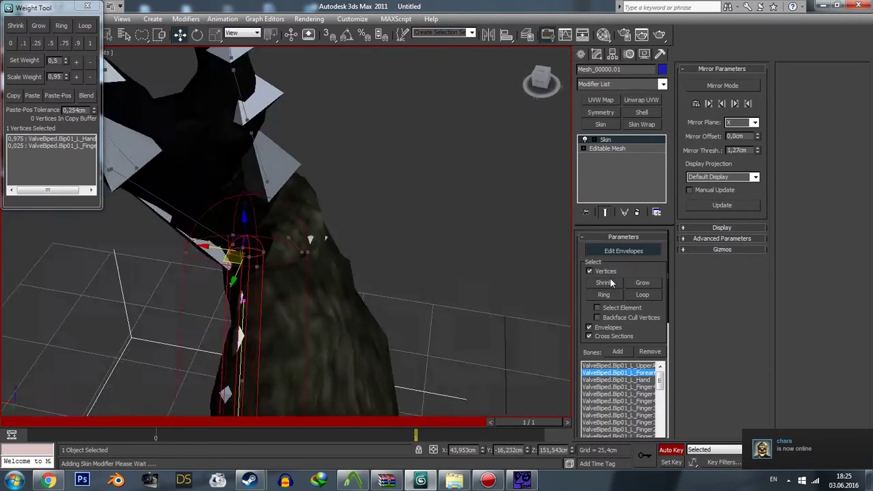
pyautogui.moveTo(611, 282)
pyautogui.keyDown('alt'); pyautogui.mouseDown(button='middle')
pyautogui.moveTo(633, 257)
pyautogui.moveTo(472, 247)
pyautogui.moveTo(444, 254)
pyautogui.mouseUp(button='middle'); pyautogui.keyUp('alt')
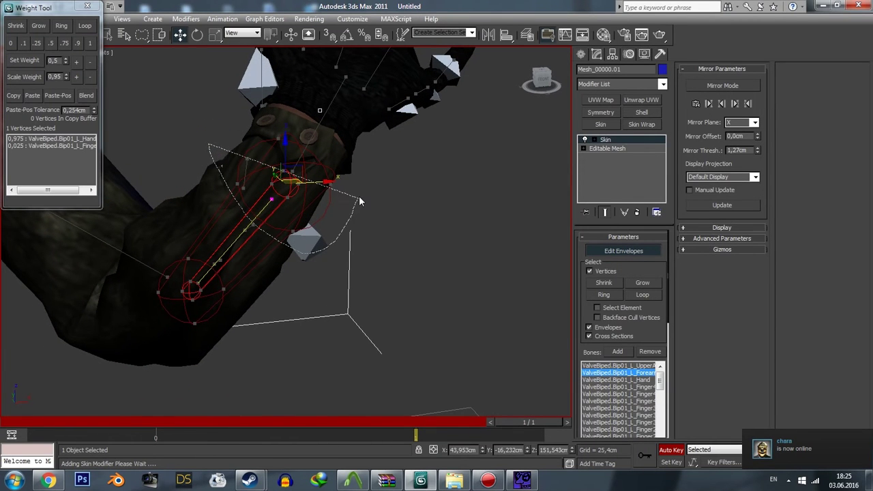
# Step: Fence-select the 105 wrist sleeve vertices, weight them 1.0 to L_Forearm, and exit envelope editing
pyautogui.moveTo(359, 198); pyautogui.dragTo(333, 191)
pyautogui.click(86, 44)
pyautogui.moveTo(149, 86)
pyautogui.keyDown('alt'); pyautogui.mouseDown(button='middle')
pyautogui.moveTo(233, 155)
pyautogui.moveTo(415, 144)
pyautogui.moveTo(497, 118)
pyautogui.moveTo(377, 183)
pyautogui.moveTo(251, 165)
pyautogui.moveTo(321, 179)
pyautogui.moveTo(250, 203)
pyautogui.mouseUp(button='middle'); pyautogui.keyUp('alt')
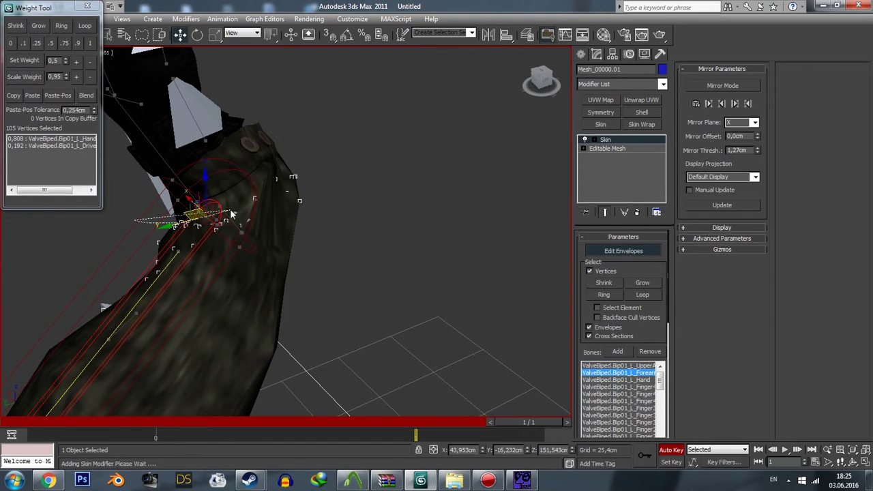
pyautogui.click(93, 43)
pyautogui.click(581, 55)
pyautogui.moveTo(331, 160)
pyautogui.keyDown('alt'); pyautogui.mouseDown(button='middle')
pyautogui.moveTo(295, 157)
pyautogui.moveTo(276, 180)
pyautogui.moveTo(280, 158)
pyautogui.mouseUp(button='middle'); pyautogui.keyUp('alt')
pyautogui.press('F3')
# Step: Toggle between wireframe and shaded display and select the left hand bone to inspect the arm
pyautogui.press('F3')
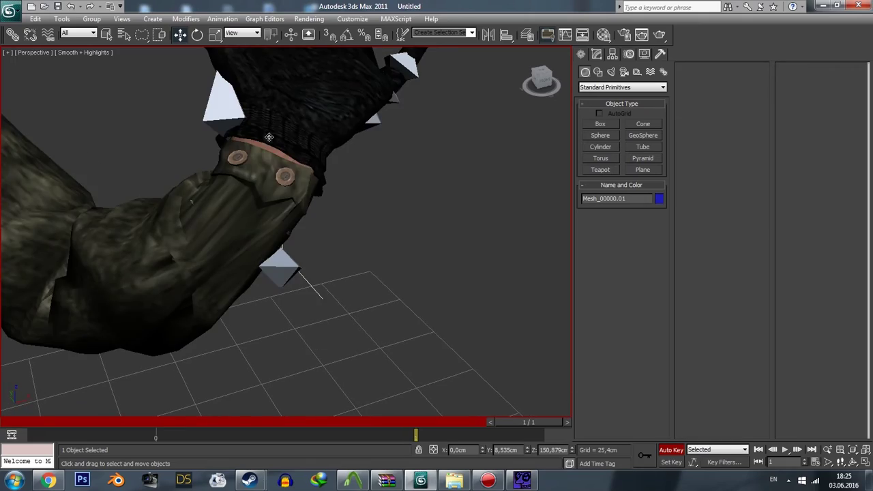
pyautogui.press('F4')
pyautogui.press('F3')
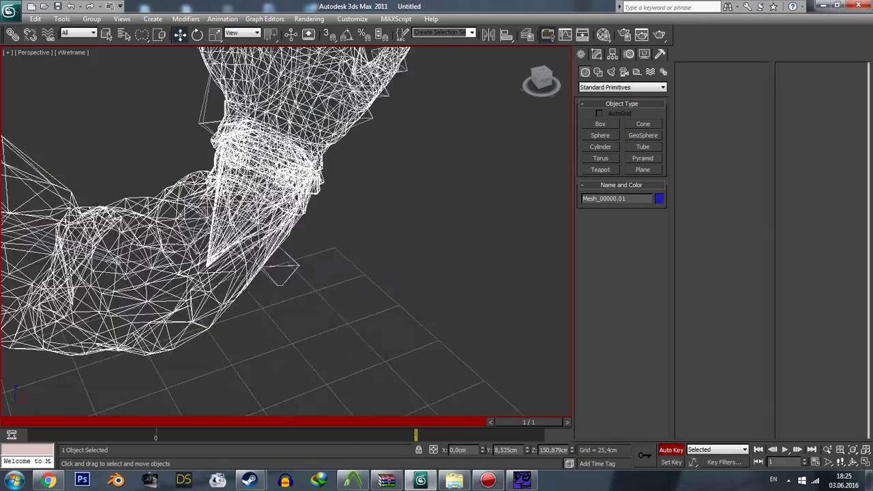
pyautogui.moveTo(273, 144)
pyautogui.keyDown('alt'); pyautogui.mouseDown(button='middle')
pyautogui.moveTo(351, 146)
pyautogui.moveTo(293, 184)
pyautogui.mouseUp(button='middle'); pyautogui.keyUp('alt')
pyautogui.scroll(3, 351, 146)
pyautogui.moveTo(295, 107)
pyautogui.keyDown('alt'); pyautogui.mouseDown(button='middle')
pyautogui.moveTo(319, 148)
pyautogui.moveTo(302, 163)
pyautogui.moveTo(154, 124)
pyautogui.mouseUp(button='middle'); pyautogui.keyUp('alt')
pyautogui.press('F3')
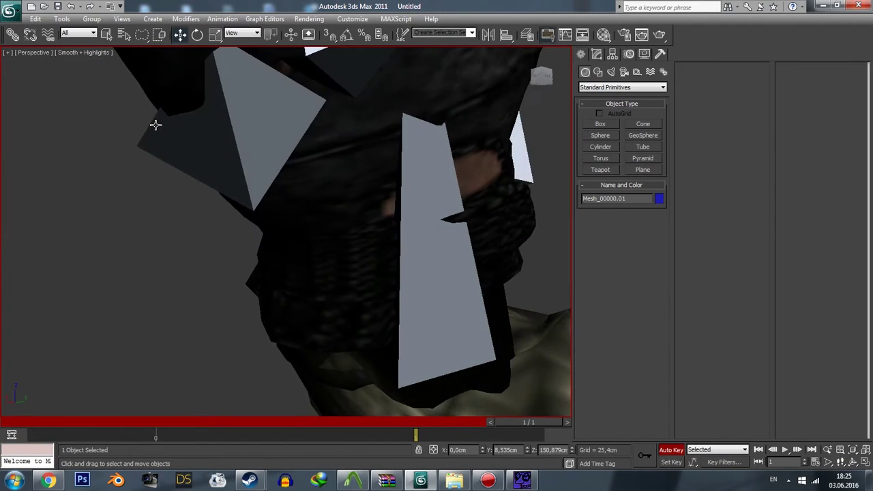
pyautogui.click(429, 361)
pyautogui.keyDown('alt'); pyautogui.moveTo(429, 361); pyautogui.dragTo(570, 247, button='middle'); pyautogui.keyUp('alt')
pyautogui.scroll(-5, 255, 252)
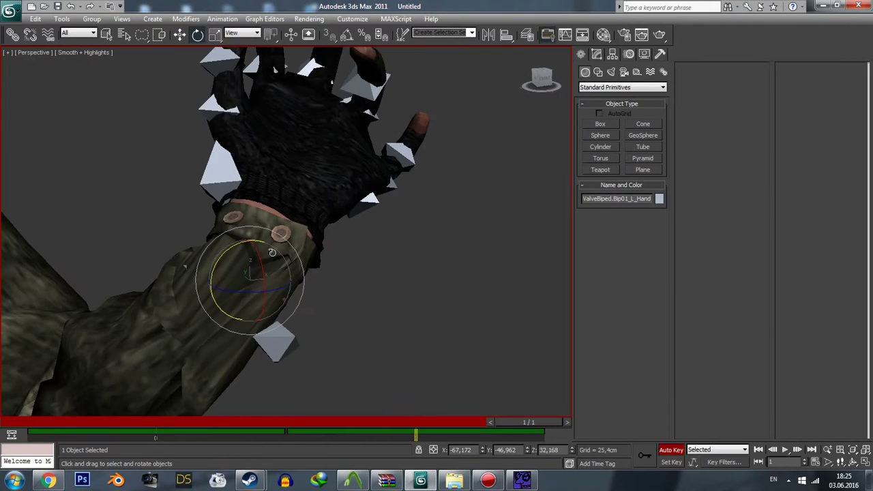
pyautogui.moveTo(255, 252)
pyautogui.keyDown('alt'); pyautogui.mouseDown(button='middle')
pyautogui.moveTo(380, 301)
pyautogui.moveTo(506, 318)
pyautogui.mouseUp(button='middle'); pyautogui.keyUp('alt')
pyautogui.scroll(3, 368, 293)
pyautogui.moveTo(368, 293)
pyautogui.keyDown('alt'); pyautogui.mouseDown(button='middle')
pyautogui.moveTo(341, 302)
pyautogui.moveTo(374, 312)
pyautogui.moveTo(251, 290)
pyautogui.moveTo(318, 312)
pyautogui.moveTo(195, 284)
pyautogui.moveTo(248, 259)
pyautogui.mouseUp(button='middle'); pyautogui.keyUp('alt')
pyautogui.scroll(-3, 252, 290)
pyautogui.scroll(4, 195, 284)
pyautogui.scroll(2, 248, 259)
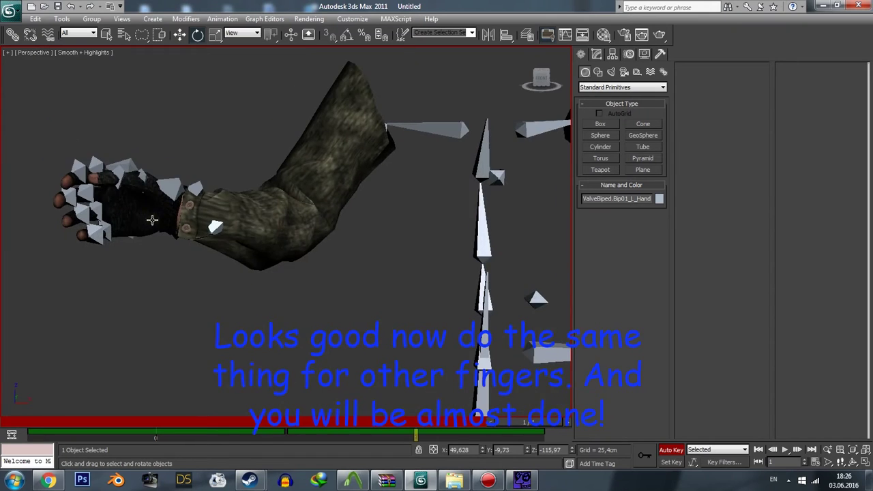
pyautogui.scroll(2, 205, 217)
# Step: Rotate a right finger bone to test skinning, then select the right upper-arm bone
pyautogui.click(184, 181)
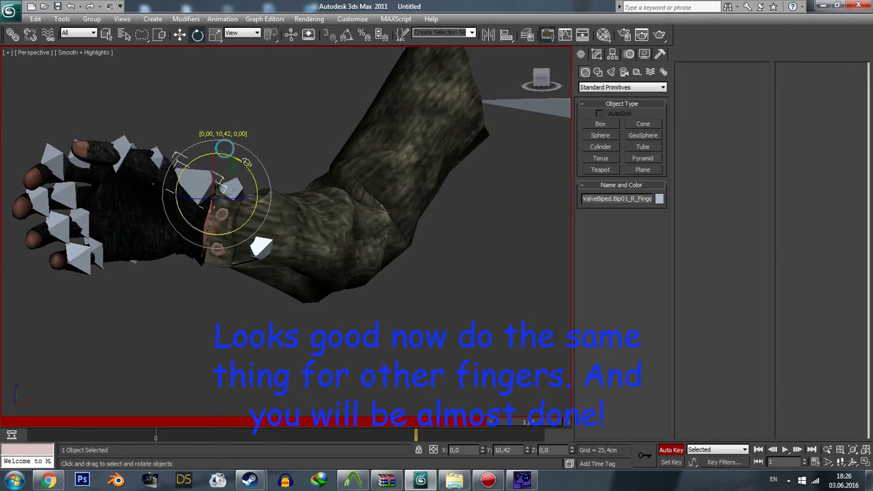
pyautogui.moveTo(207, 162); pyautogui.dragTo(229, 155)
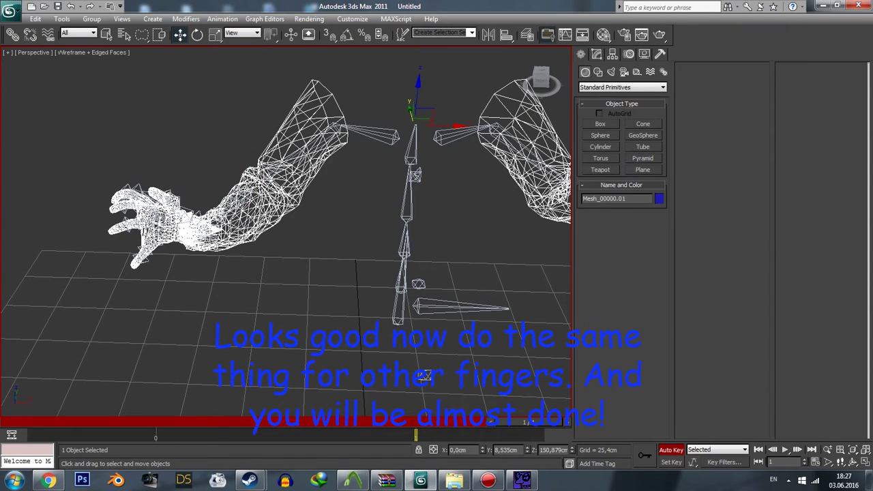
pyautogui.click(248, 177)
pyautogui.moveTo(262, 198)
pyautogui.keyDown('alt'); pyautogui.mouseDown(button='middle')
pyautogui.moveTo(261, 184)
pyautogui.moveTo(269, 203)
pyautogui.mouseUp(button='middle'); pyautogui.keyUp('alt')
pyautogui.scroll(4, 260, 171)
# Step: Twist the right forearm bone to test deformation, then bring up the arm mesh's Skin settings
pyautogui.click(285, 152)
pyautogui.scroll(3, 267, 193)
pyautogui.press('F3')
pyautogui.scroll(-3, 268, 193)
pyautogui.press('e')
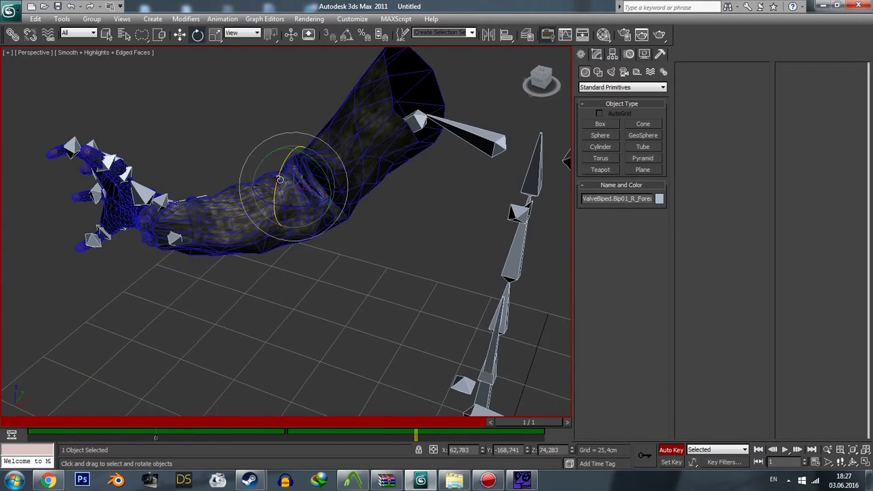
pyautogui.moveTo(279, 178); pyautogui.dragTo(344, 217)
pyautogui.keyDown('alt'); pyautogui.moveTo(345, 217); pyautogui.dragTo(350, 223, button='middle'); pyautogui.keyUp('alt')
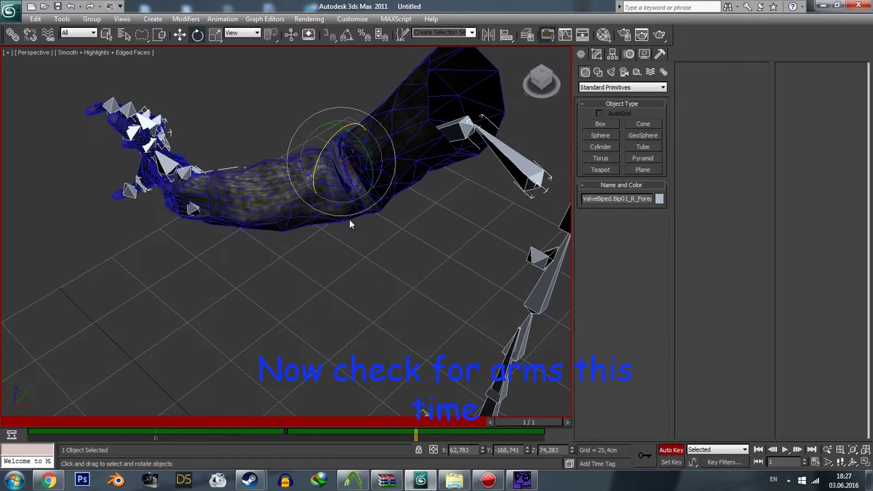
pyautogui.click(448, 136)
pyautogui.click(598, 53)
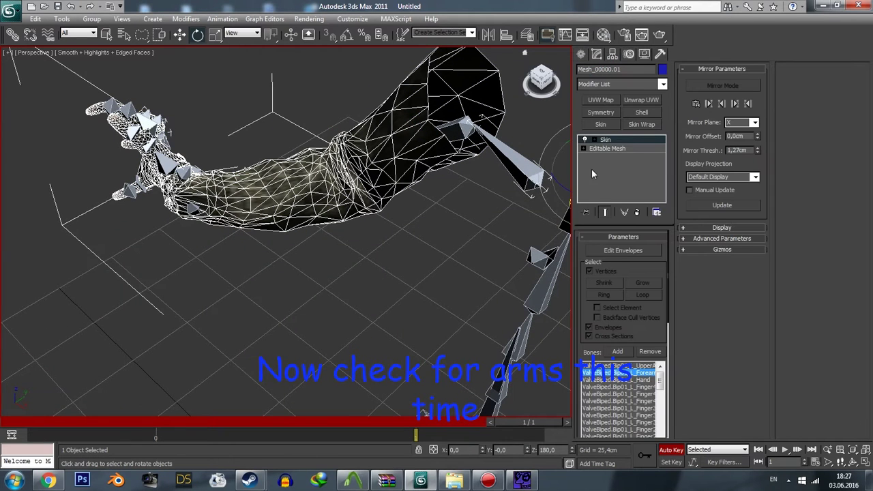
# Step: Lasso the vertices around the first elbow and split their weight at 0.5 in the Weight Tool
pyautogui.click(618, 251)
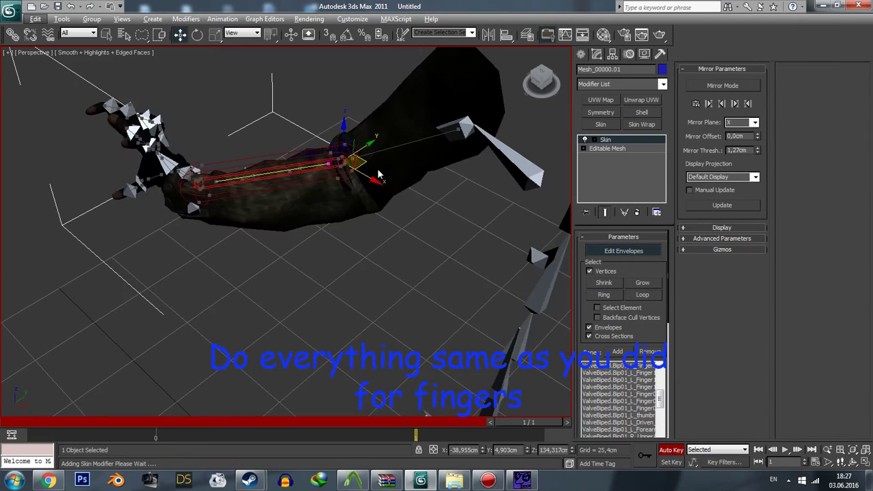
pyautogui.moveTo(378, 178)
pyautogui.keyDown('alt'); pyautogui.mouseDown(button='middle')
pyautogui.moveTo(389, 191)
pyautogui.moveTo(455, 200)
pyautogui.moveTo(551, 164)
pyautogui.moveTo(194, 200)
pyautogui.moveTo(206, 176)
pyautogui.mouseUp(button='middle'); pyautogui.keyUp('alt')
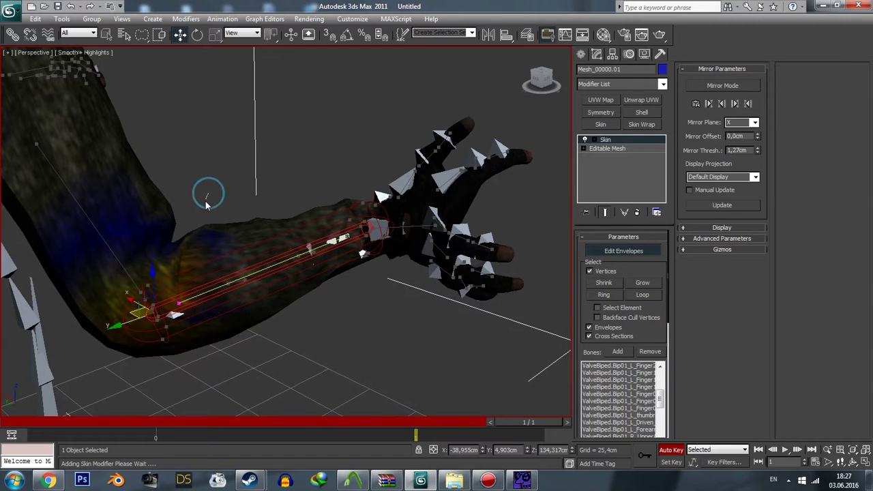
pyautogui.moveTo(206, 202); pyautogui.dragTo(171, 246)
pyautogui.moveTo(136, 295)
pyautogui.mouseDown()
pyautogui.moveTo(123, 344)
pyautogui.moveTo(154, 376)
pyautogui.moveTo(245, 358)
pyautogui.mouseUp()
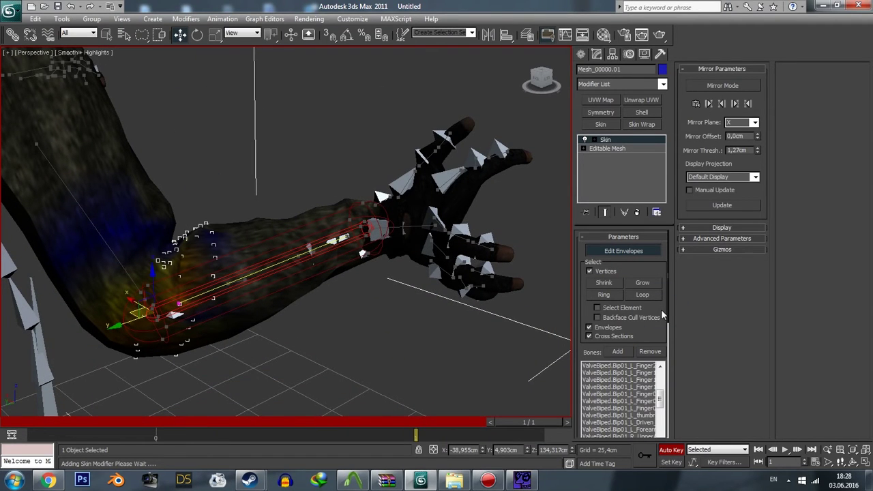
pyautogui.scroll(-5, 644, 327)
pyautogui.scroll(-2, 602, 341)
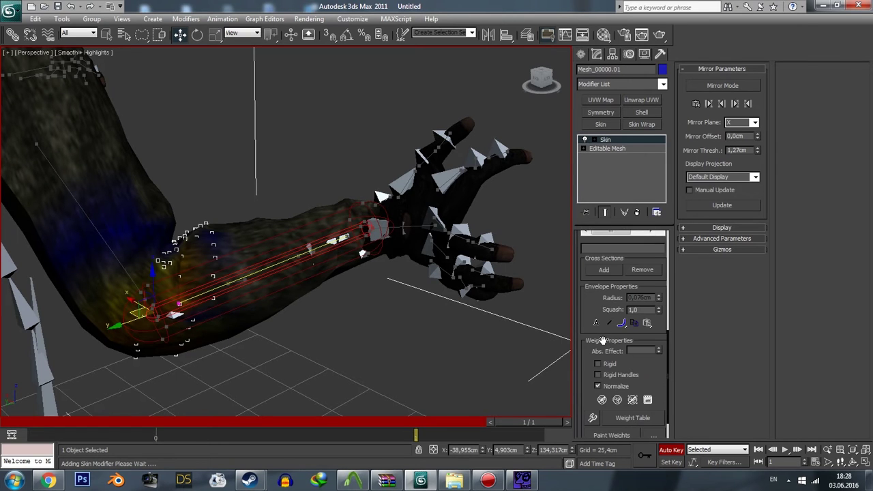
pyautogui.click(593, 418)
pyautogui.click(90, 44)
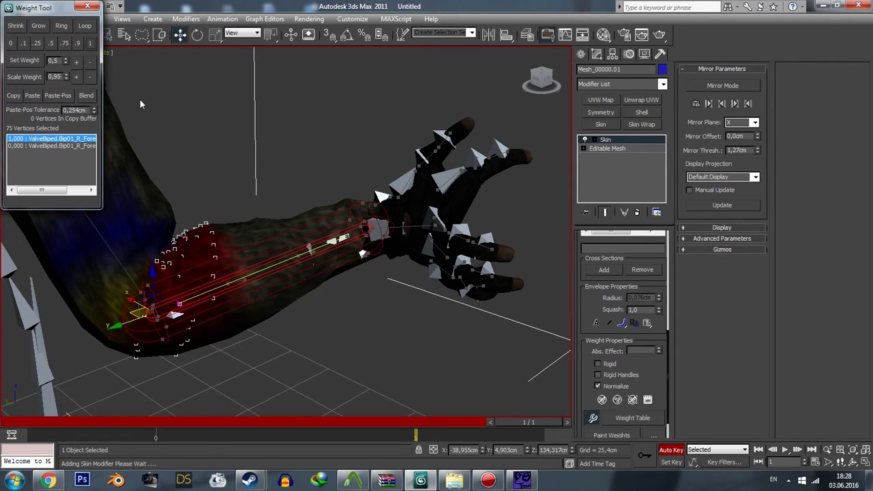
pyautogui.moveTo(139, 98)
pyautogui.keyDown('alt'); pyautogui.mouseDown(button='middle')
pyautogui.moveTo(195, 179)
pyautogui.moveTo(157, 136)
pyautogui.mouseUp(button='middle'); pyautogui.keyUp('alt')
pyautogui.click(50, 42)
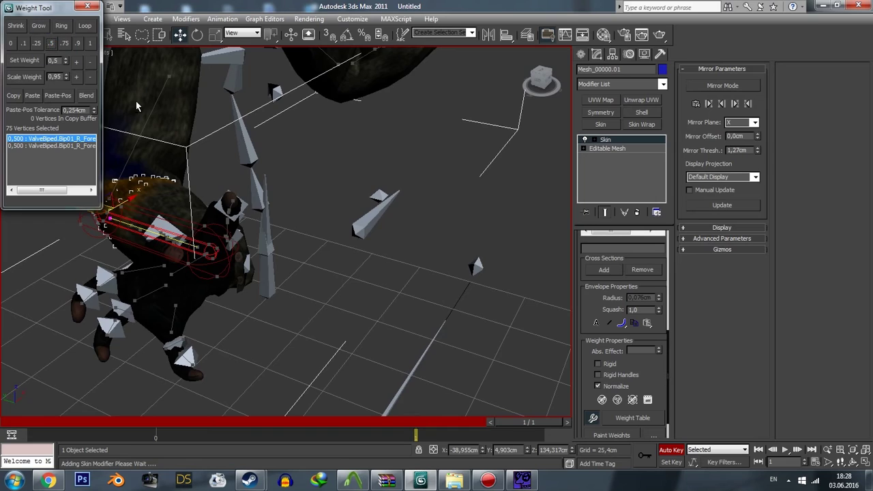
# Step: Select the left elbow vertices, set their weight to 0.5 then higher, and close skin editing
pyautogui.moveTo(136, 101)
pyautogui.keyDown('alt'); pyautogui.mouseDown(button='middle')
pyautogui.moveTo(206, 95)
pyautogui.moveTo(310, 145)
pyautogui.mouseUp(button='middle'); pyautogui.keyUp('alt')
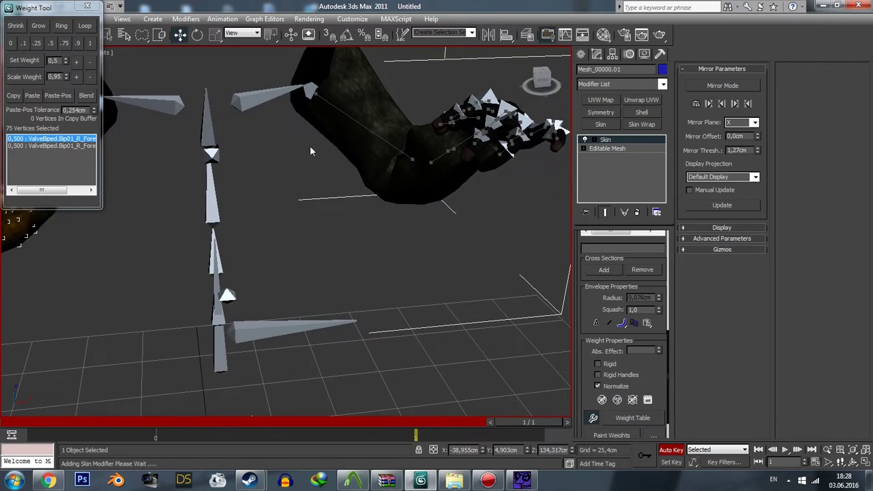
pyautogui.click(439, 161)
pyautogui.click(441, 169)
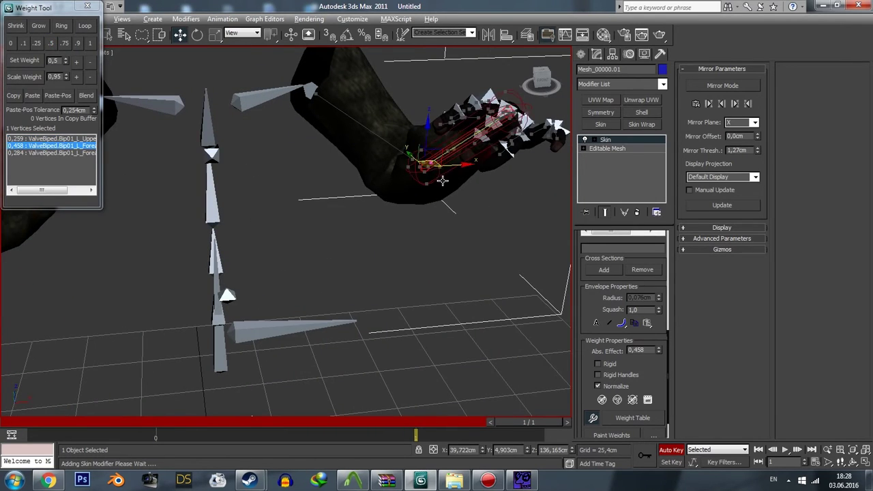
pyautogui.keyDown('alt'); pyautogui.moveTo(444, 179); pyautogui.dragTo(333, 170, button='middle'); pyautogui.keyUp('alt')
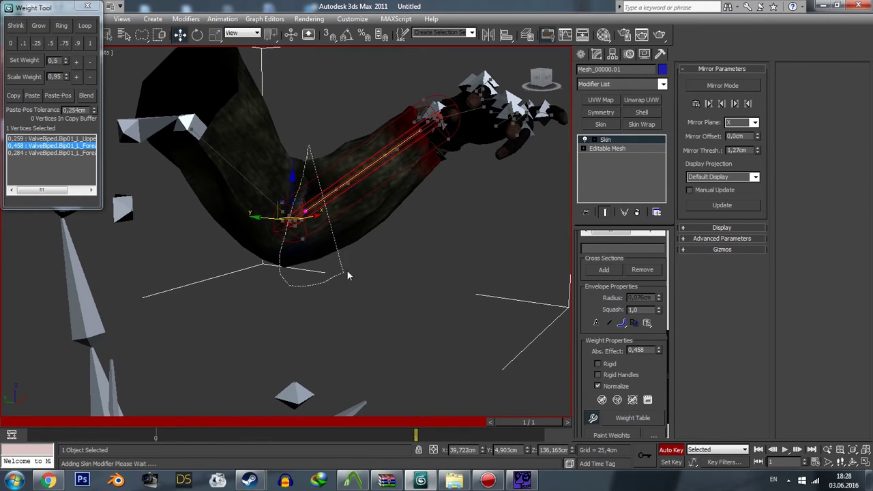
pyautogui.moveTo(354, 139); pyautogui.dragTo(309, 130)
pyautogui.click(51, 43)
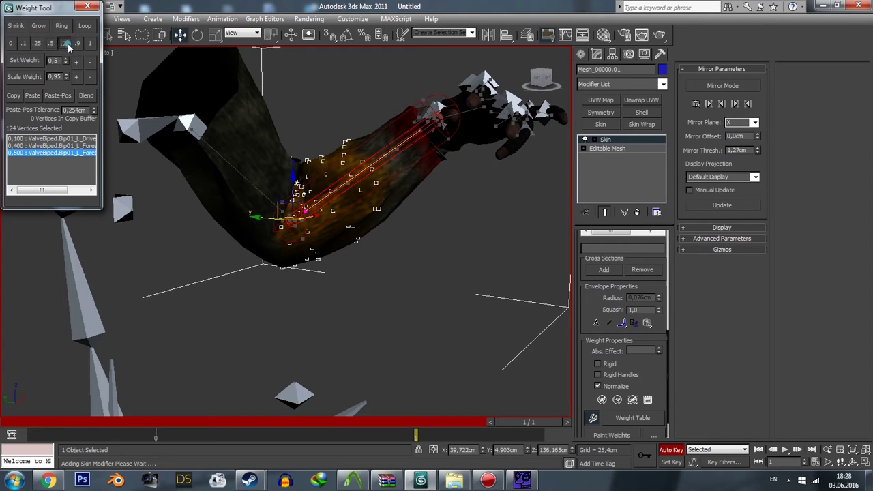
pyautogui.click(69, 45)
pyautogui.click(87, 6)
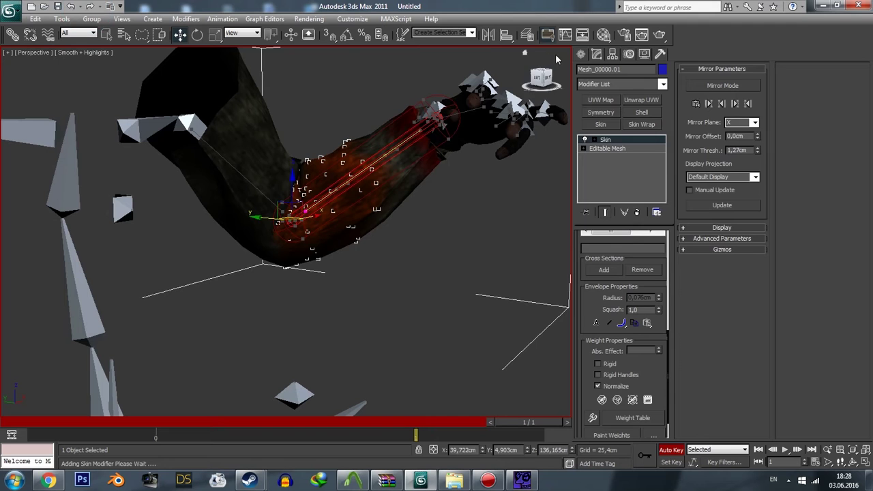
pyautogui.click(580, 54)
pyautogui.keyDown('alt'); pyautogui.moveTo(412, 167); pyautogui.dragTo(337, 191, button='middle'); pyautogui.keyUp('alt')
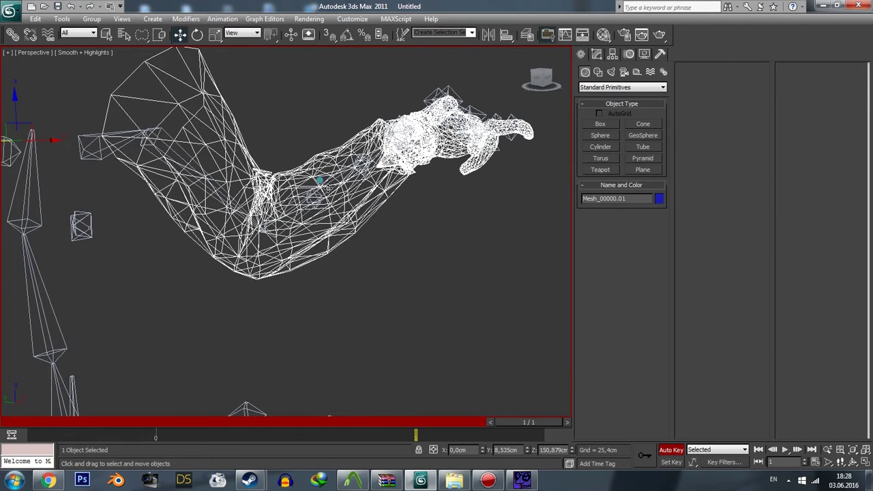
# Step: Rotate the left forearm bone to check how the sleeve deforms
pyautogui.click(328, 188)
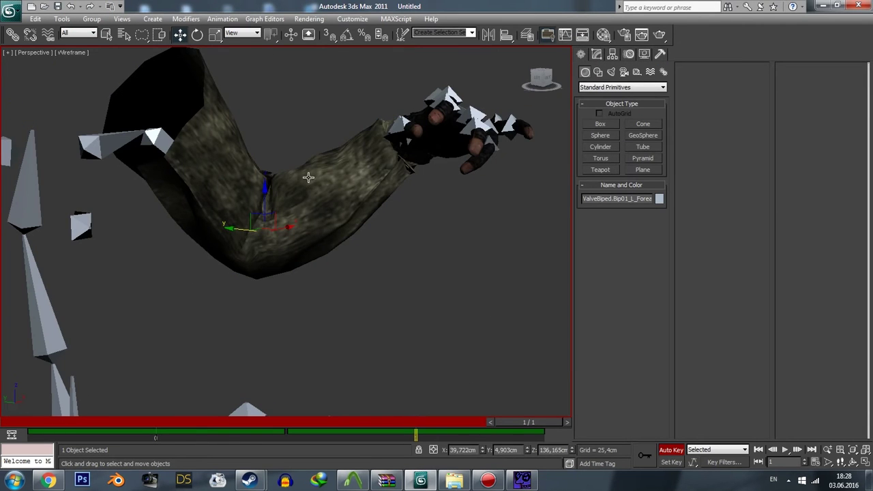
pyautogui.press('e')
pyautogui.moveTo(285, 198); pyautogui.dragTo(377, 236)
pyautogui.keyDown('alt'); pyautogui.moveTo(376, 236); pyautogui.dragTo(272, 263, button='middle'); pyautogui.keyUp('alt')
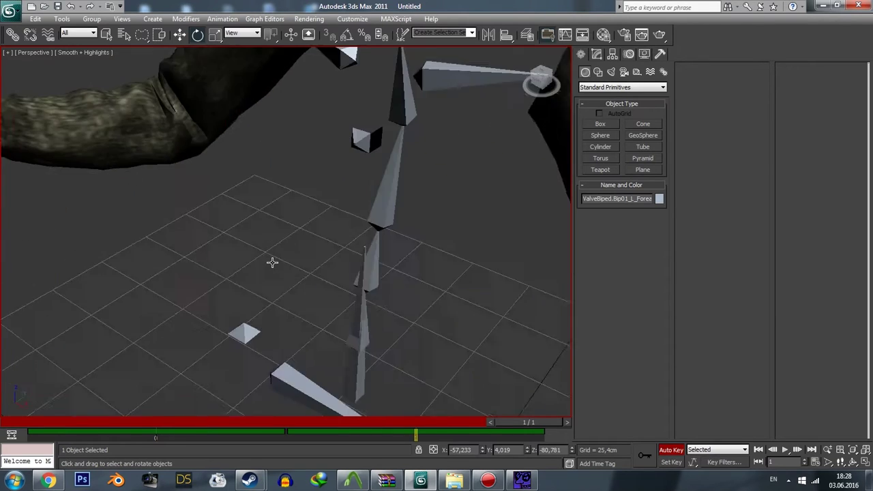
pyautogui.scroll(-5, 272, 263)
pyautogui.scroll(4, 347, 218)
pyautogui.moveTo(355, 235); pyautogui.dragTo(353, 227)
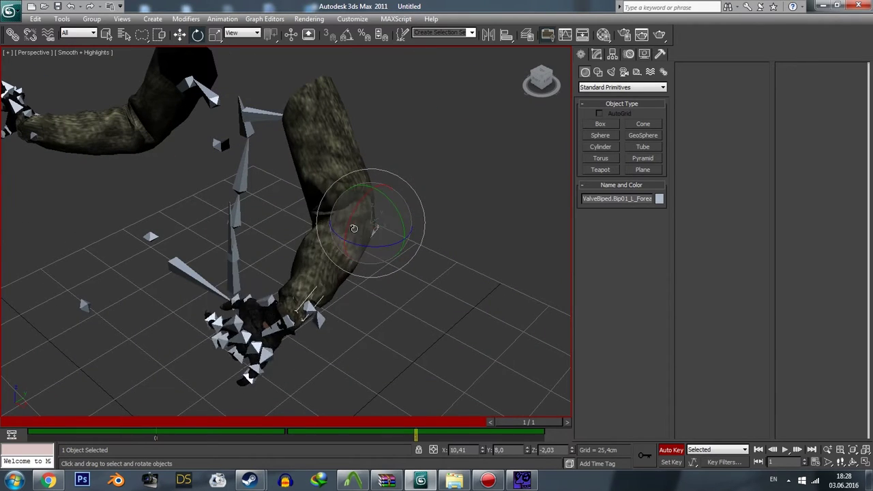
pyautogui.keyDown('alt'); pyautogui.moveTo(353, 228); pyautogui.dragTo(232, 173, button='middle'); pyautogui.keyUp('alt')
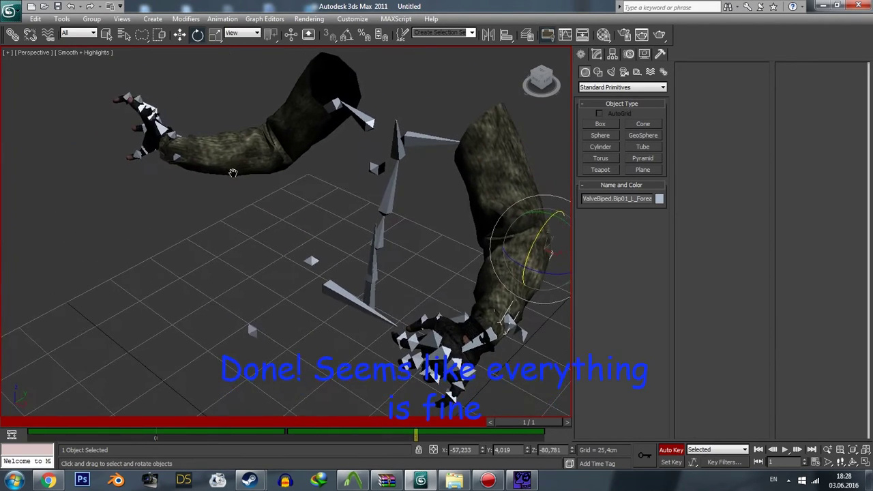
pyautogui.press('F3')
# Step: Twist the right forearm bone to test its deformation, then clear the selection
pyautogui.click(257, 128)
pyautogui.press('F3')
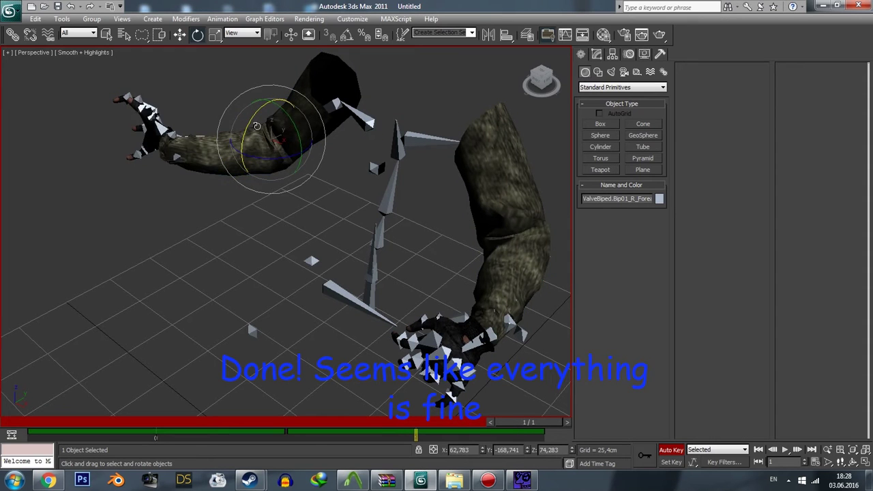
pyautogui.moveTo(256, 127); pyautogui.dragTo(259, 140)
pyautogui.moveTo(259, 139)
pyautogui.keyDown('alt'); pyautogui.mouseDown(button='middle')
pyautogui.moveTo(384, 197)
pyautogui.moveTo(354, 203)
pyautogui.moveTo(487, 178)
pyautogui.mouseUp(button='middle'); pyautogui.keyUp('alt')
pyautogui.click(383, 198)
pyautogui.scroll(-3, 332, 188)
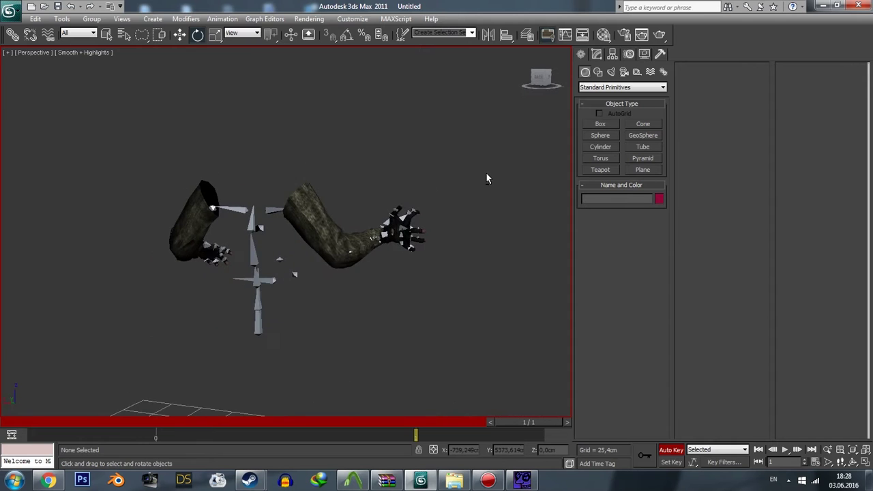
# Step: Return the arms to the frame-0 rest pose and frame both arms in the view
pyautogui.click(489, 422)
pyautogui.moveTo(491, 409)
pyautogui.keyDown('alt'); pyautogui.mouseDown(button='middle')
pyautogui.moveTo(56, 290)
pyautogui.moveTo(233, 256)
pyautogui.moveTo(163, 247)
pyautogui.moveTo(181, 246)
pyautogui.moveTo(273, 296)
pyautogui.mouseUp(button='middle'); pyautogui.keyUp('alt')
pyautogui.scroll(3, 234, 256)
pyautogui.scroll(2, 214, 257)
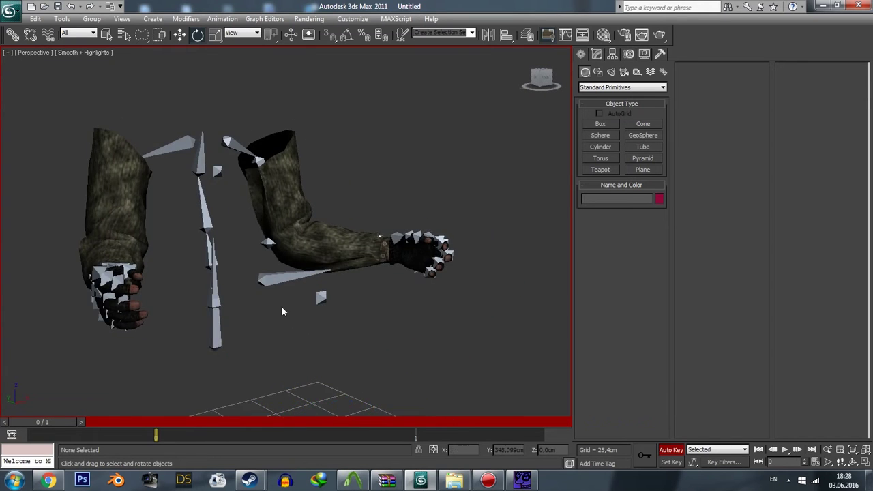
pyautogui.scroll(-2, 314, 273)
pyautogui.moveTo(314, 273)
pyautogui.keyDown('alt'); pyautogui.mouseDown(button='middle')
pyautogui.moveTo(293, 259)
pyautogui.moveTo(305, 267)
pyautogui.mouseUp(button='middle'); pyautogui.keyUp('alt')
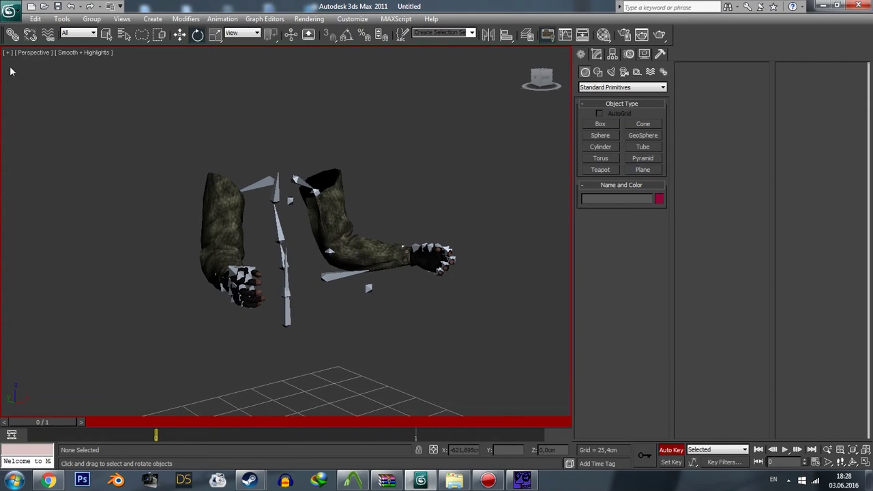
pyautogui.click(9, 11)
# Step: Start an export and browse to the Desktop's Stalker Suit Hands folder
pyautogui.click(47, 181)
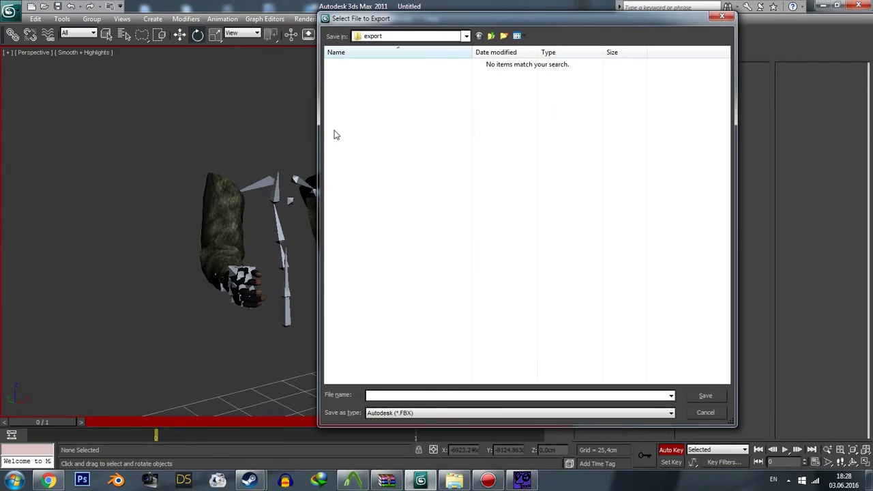
pyautogui.click(409, 36)
pyautogui.scroll(2, 382, 81)
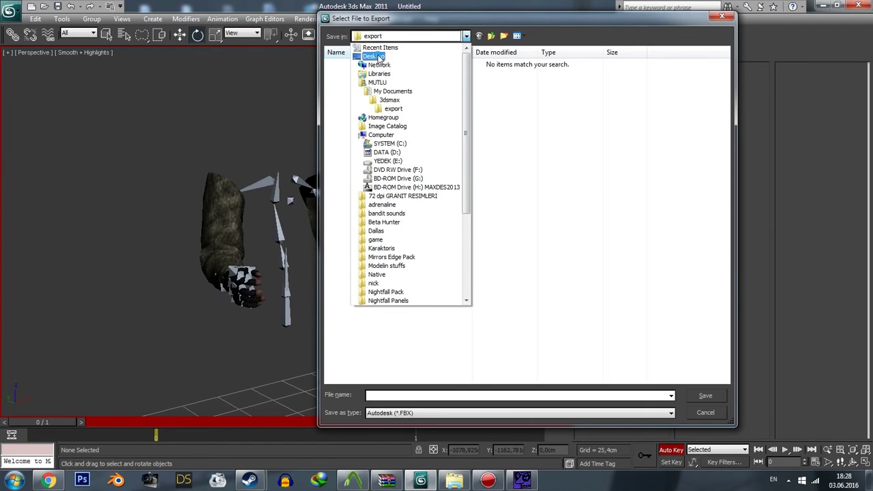
pyautogui.click(378, 58)
pyautogui.doubleClick(604, 64)
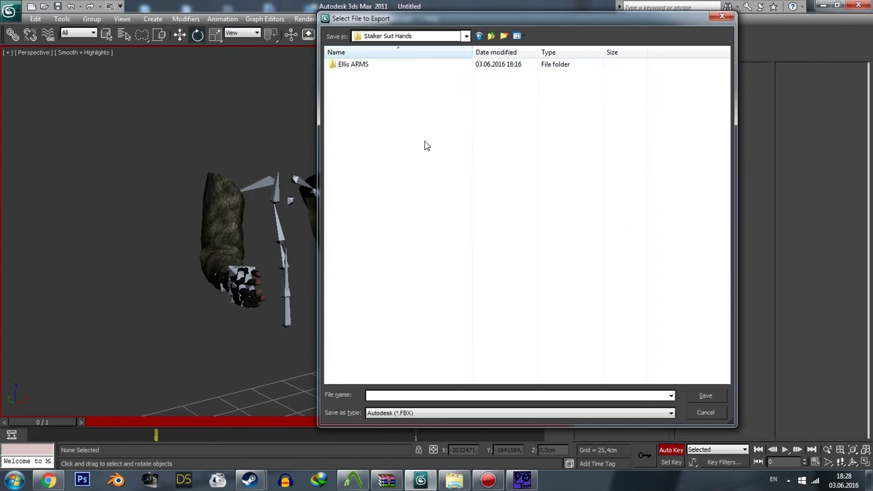
# Step: Save the arms as Source SMD (*.SMD) named stalker_arm, accepting the exporter options
pyautogui.click(399, 413)
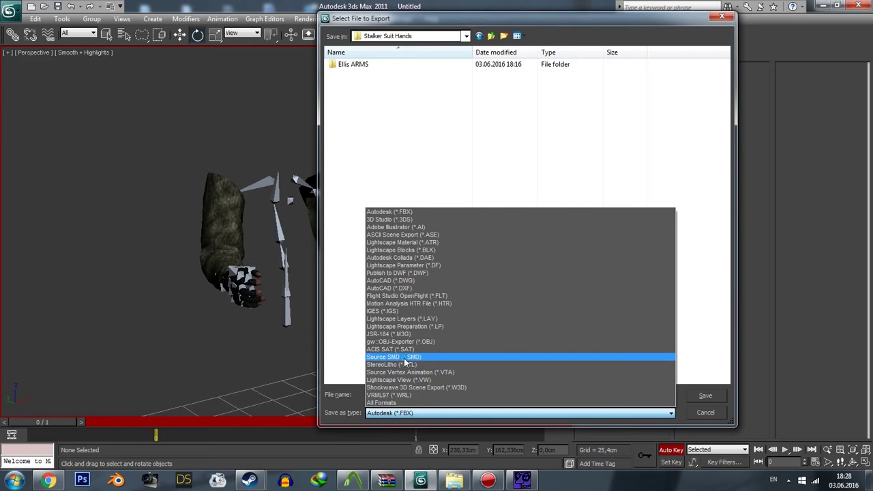
pyautogui.click(404, 357)
pyautogui.click(399, 394)
pyautogui.write('stalker_arms')
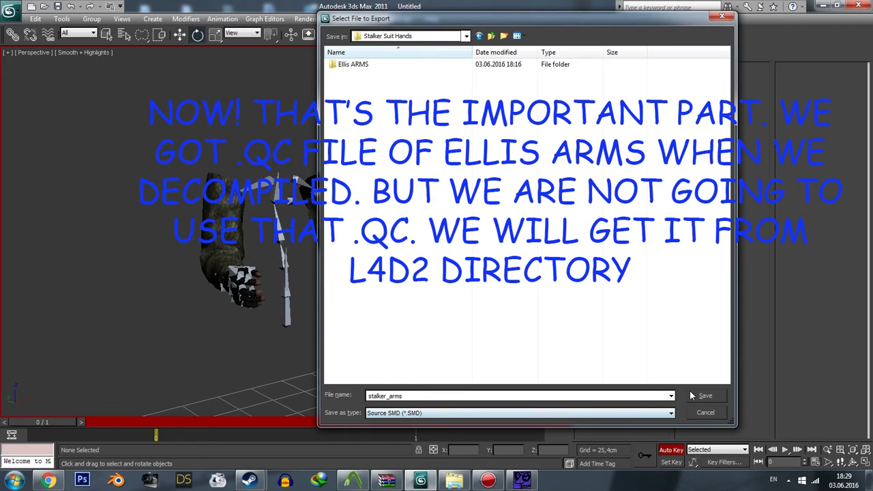
pyautogui.click(690, 393)
pyautogui.click(404, 324)
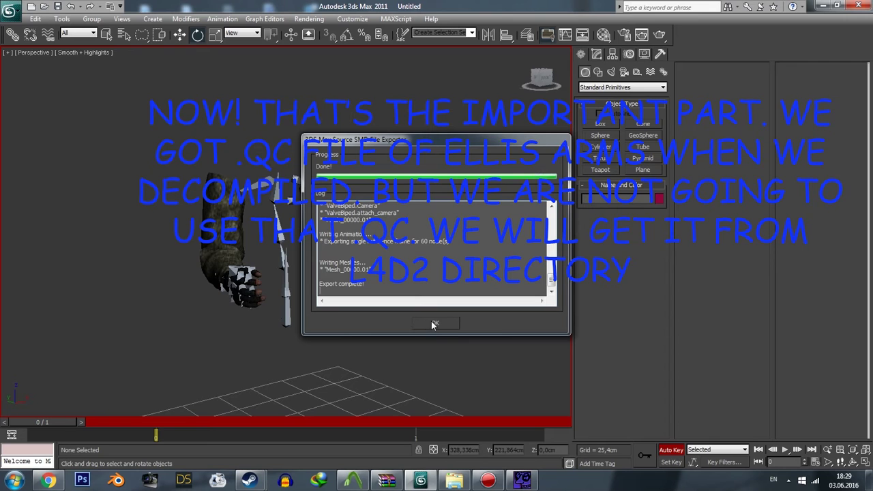
pyautogui.click(432, 324)
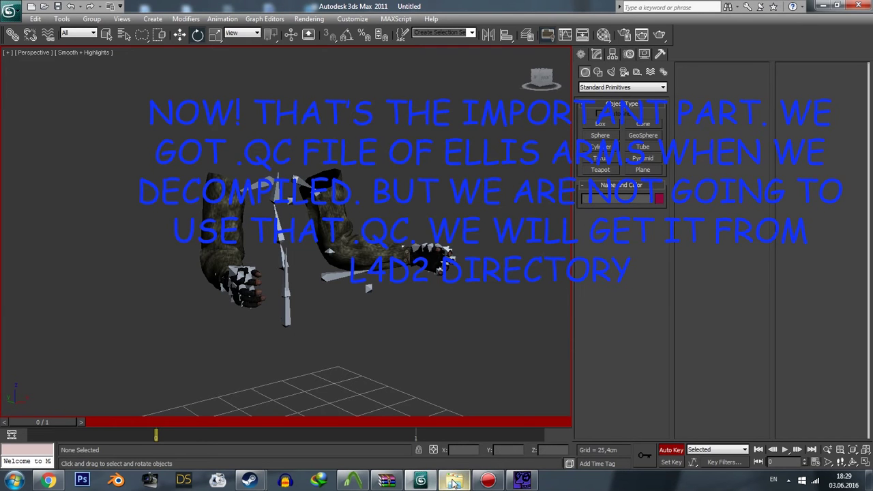
# Step: Open Starter_Kits.zip from Left 4 Dead 2's sdk_content folder and enter its Starter_Kits folder
pyautogui.click(453, 481)
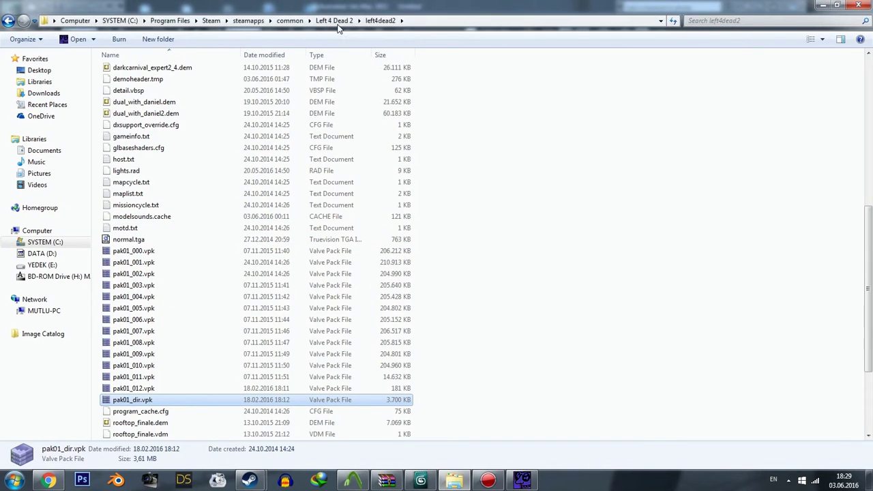
pyautogui.click(336, 22)
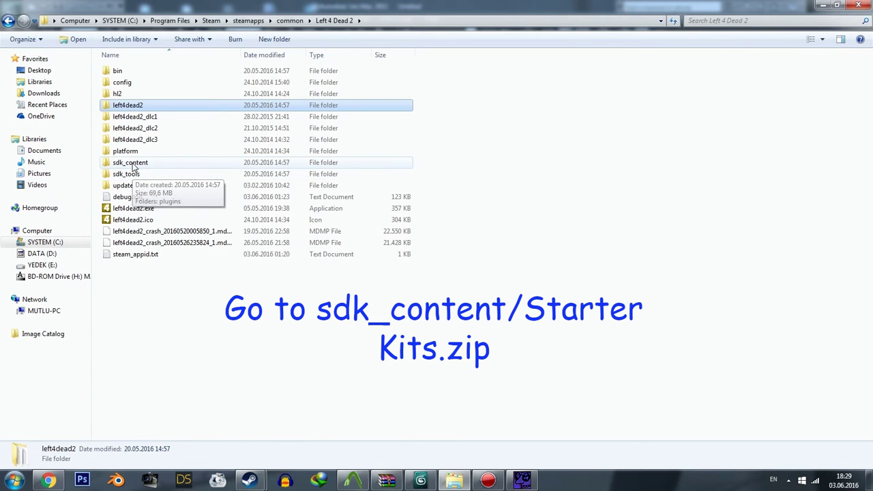
pyautogui.doubleClick(135, 167)
pyautogui.doubleClick(146, 141)
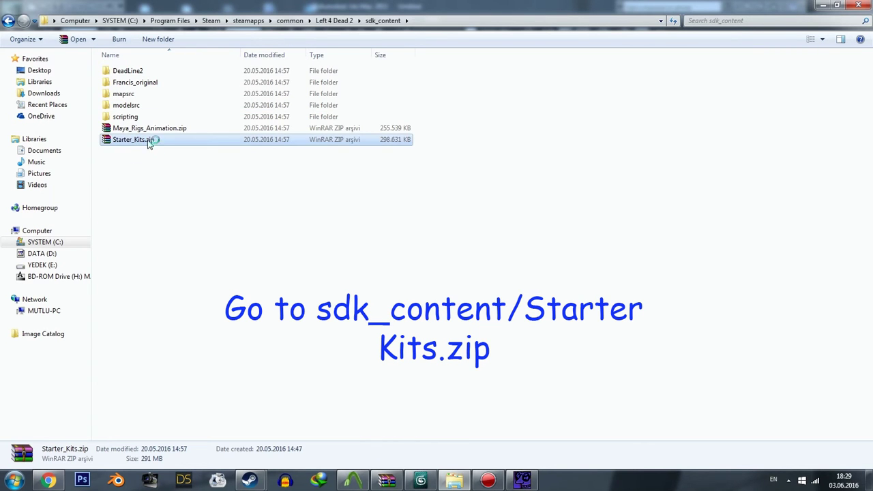
pyautogui.doubleClick(142, 218)
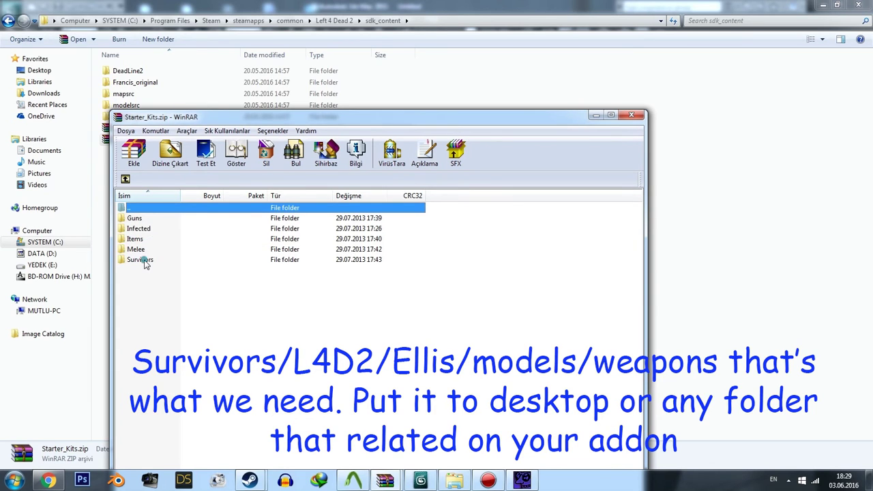
# Step: Browse Survivors > L4D2 > Ellis > models > weapons > arms, then return to the weapons level
pyautogui.doubleClick(144, 262)
pyautogui.doubleClick(142, 228)
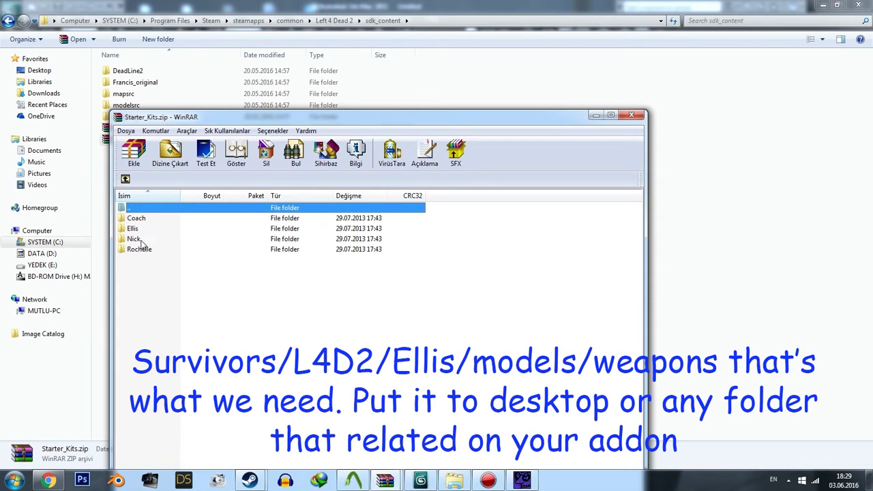
pyautogui.doubleClick(146, 229)
pyautogui.doubleClick(139, 218)
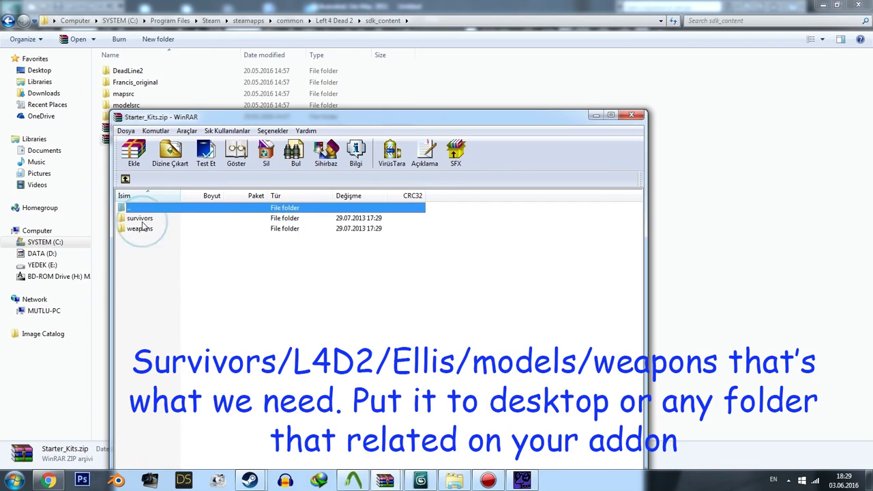
pyautogui.doubleClick(141, 229)
pyautogui.doubleClick(142, 221)
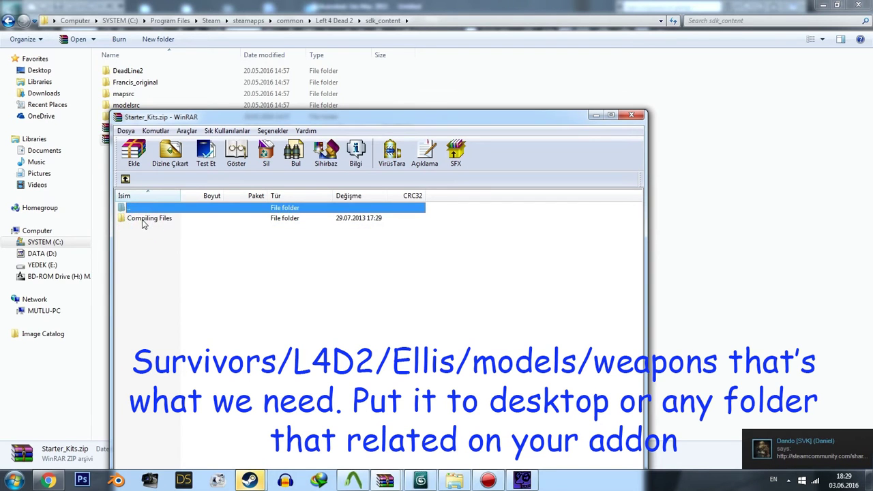
pyautogui.doubleClick(142, 219)
pyautogui.click(125, 179)
pyautogui.click(125, 179)
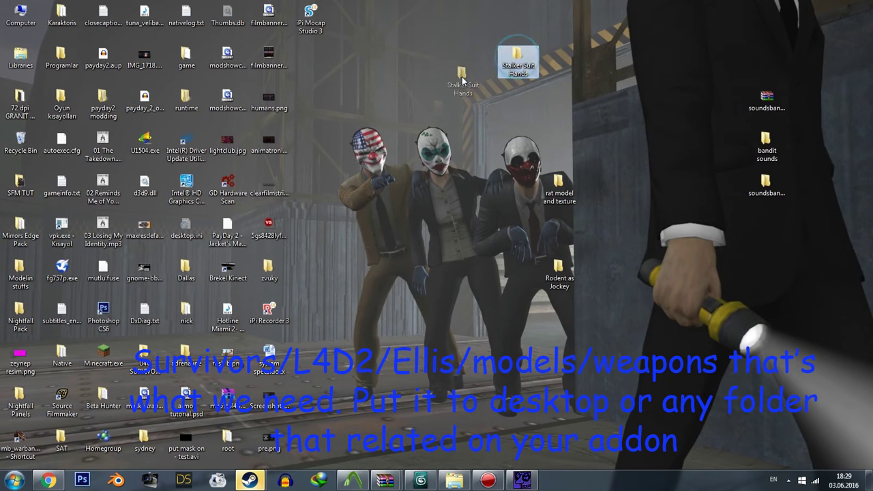
# Step: Open the Stalker Suit Hands folder maximized and check weapons\arms\Compiling Files
pyautogui.moveTo(502, 64); pyautogui.dragTo(462, 65)
pyautogui.doubleClick(463, 66)
pyautogui.doubleClick(556, 95)
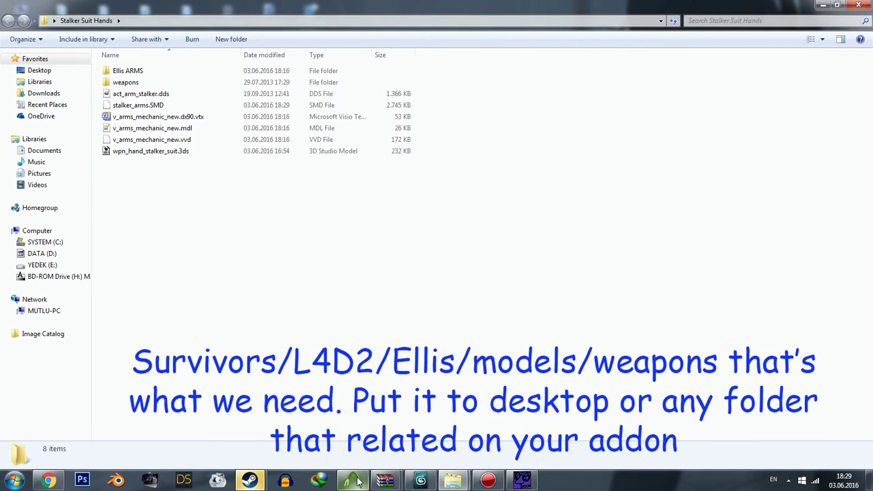
pyautogui.doubleClick(159, 81)
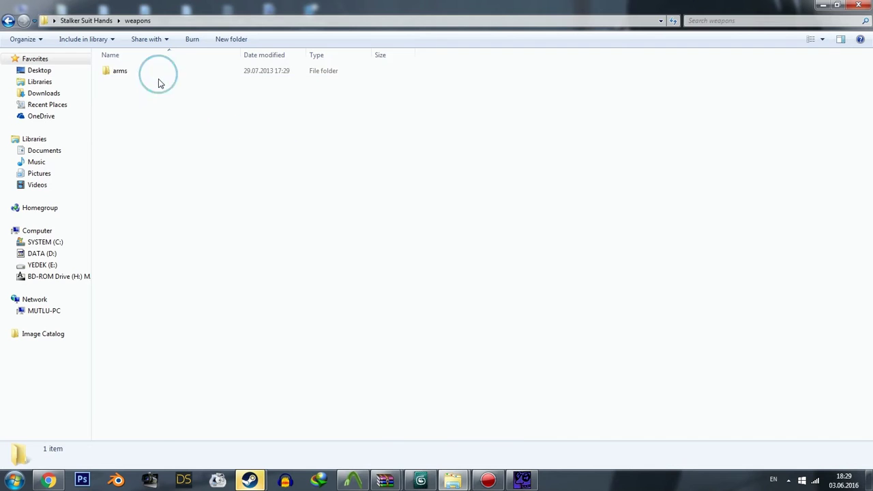
pyautogui.doubleClick(156, 73)
pyautogui.doubleClick(156, 73)
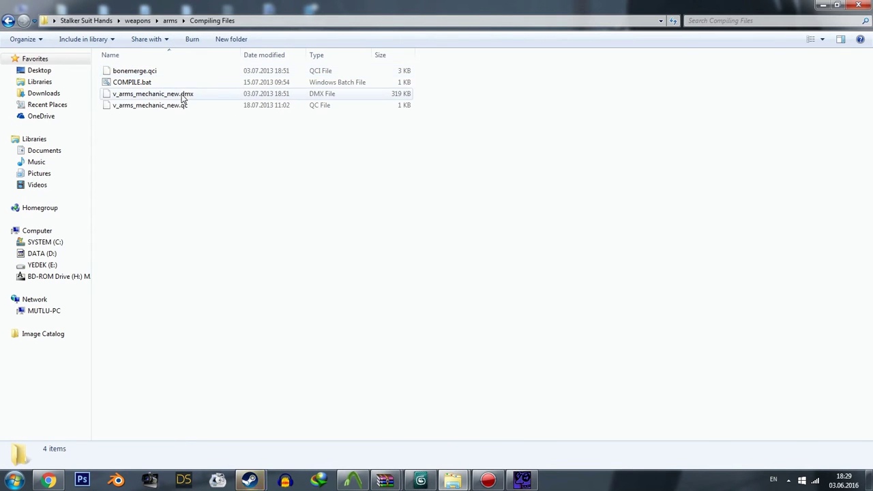
# Step: Paste stalker_arms.SMD into weapons\arms\Compiling Files and select v_arms_mechanic_new.qc
pyautogui.click(86, 21)
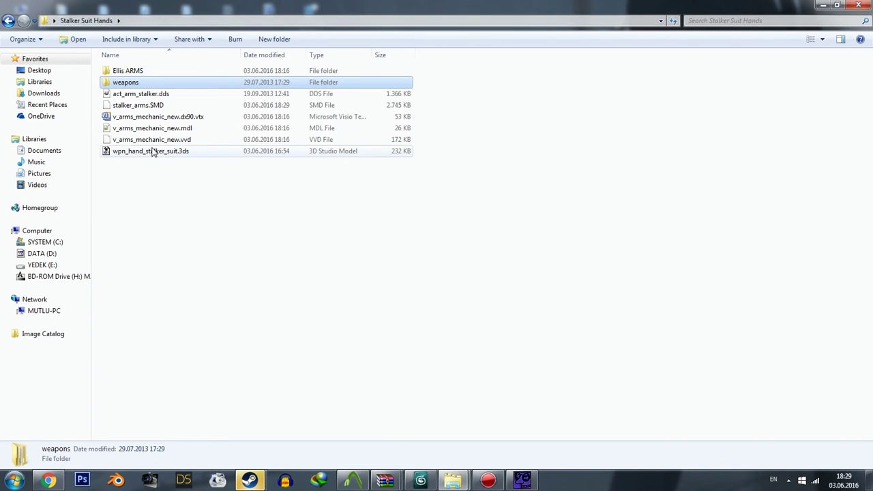
pyautogui.click(150, 107)
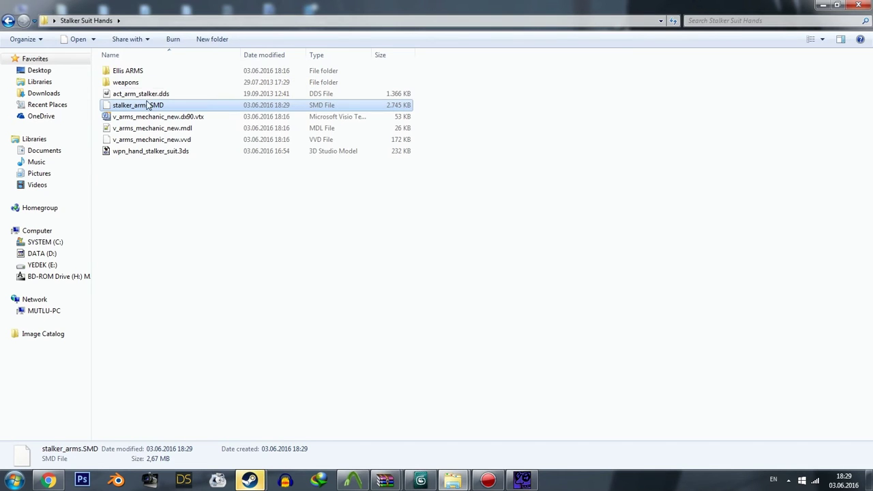
pyautogui.doubleClick(144, 82)
pyautogui.doubleClick(144, 71)
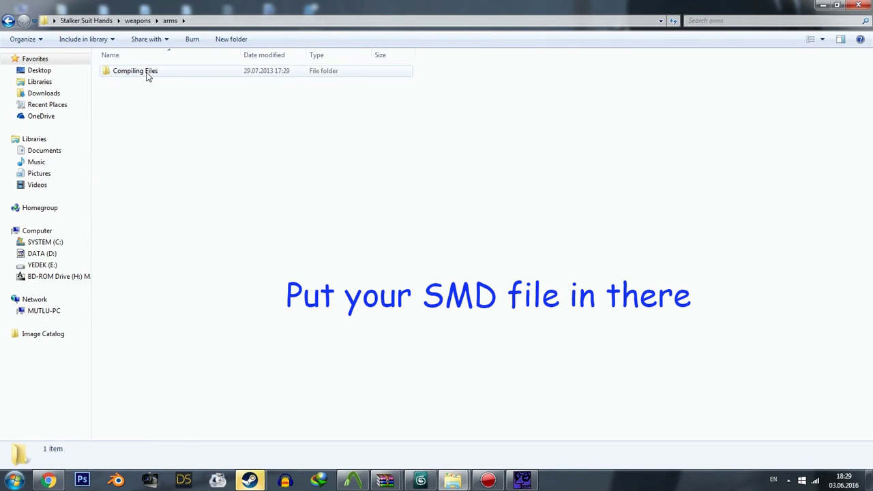
pyautogui.doubleClick(146, 72)
pyautogui.click(160, 176)
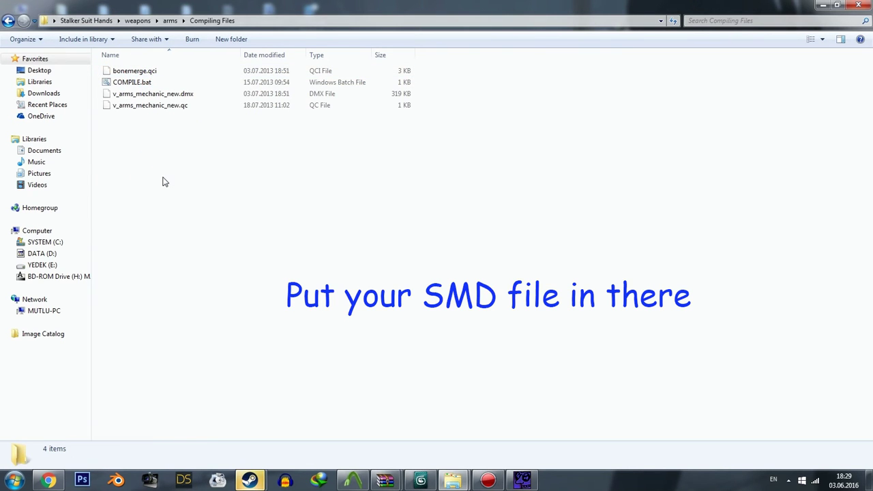
pyautogui.hotkey('ctrl', 'v')
pyautogui.click(171, 128)
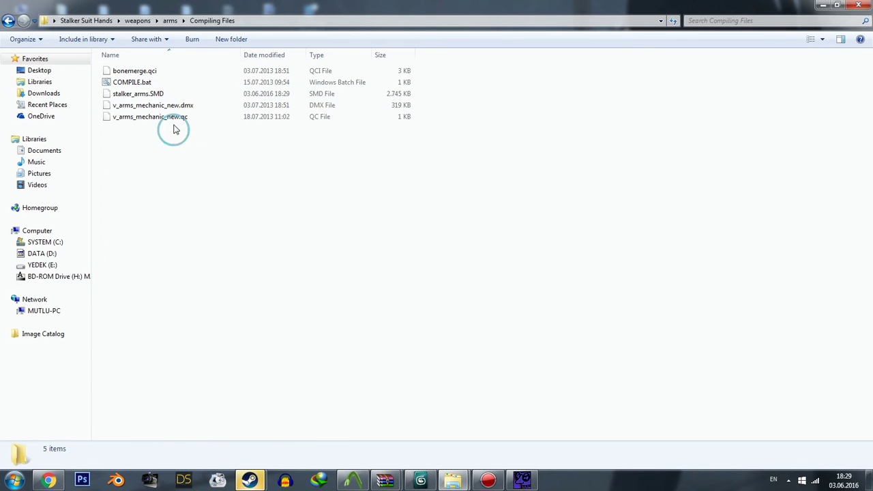
pyautogui.click(171, 117)
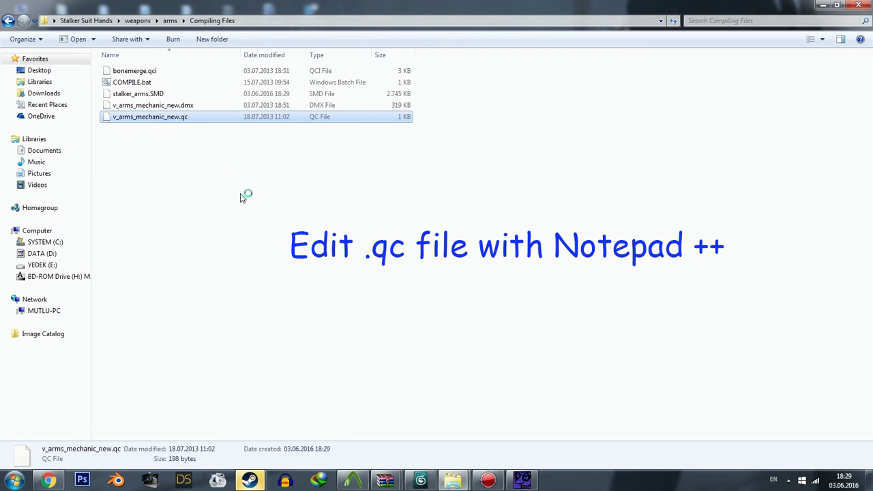
# Step: In the QC, change Mechanic to stalker in the $cdmaterials path and save
pyautogui.doubleClick(375, 179)
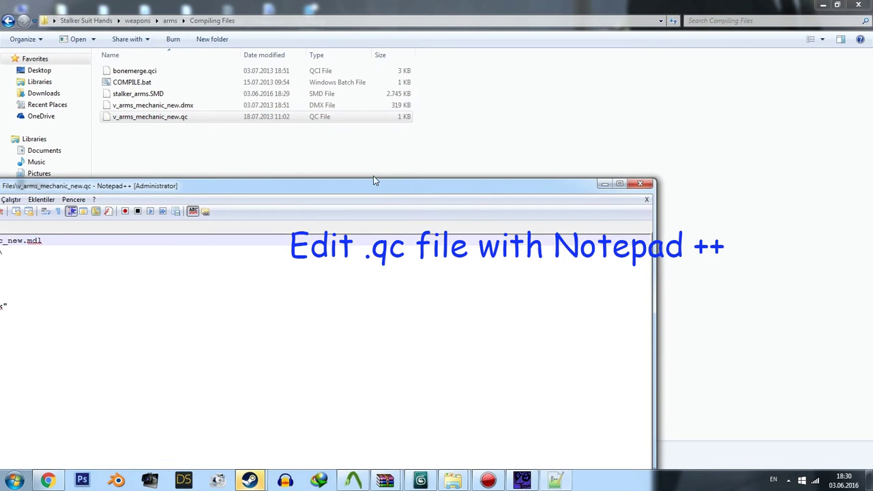
pyautogui.moveTo(375, 179)
pyautogui.mouseDown()
pyautogui.moveTo(390, 188)
pyautogui.moveTo(872, 197)
pyautogui.mouseUp()
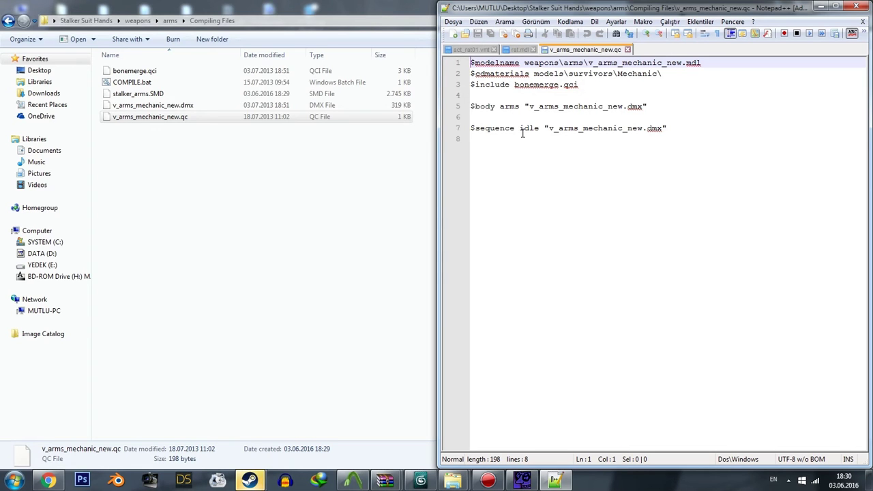
pyautogui.doubleClick(636, 73)
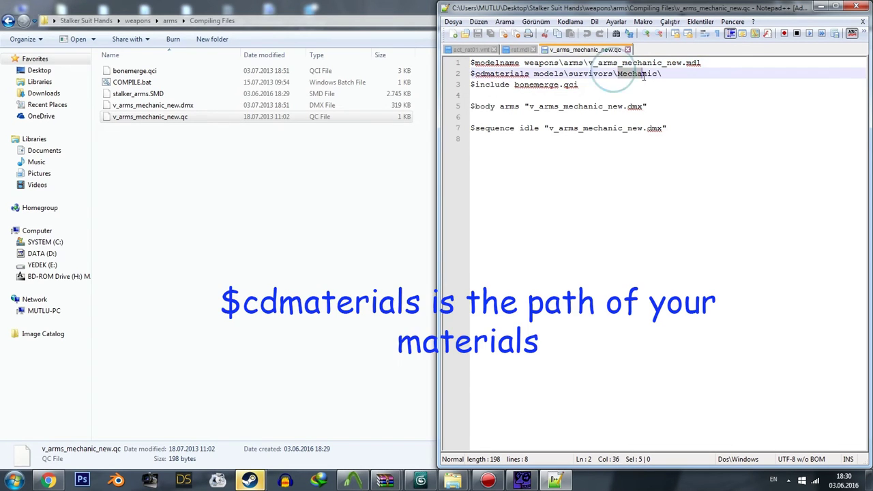
pyautogui.write('stal')
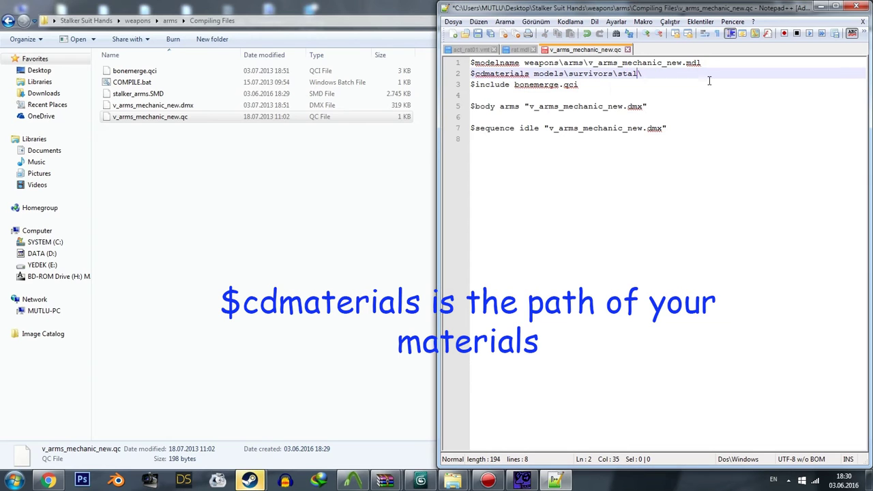
pyautogui.write('ker')
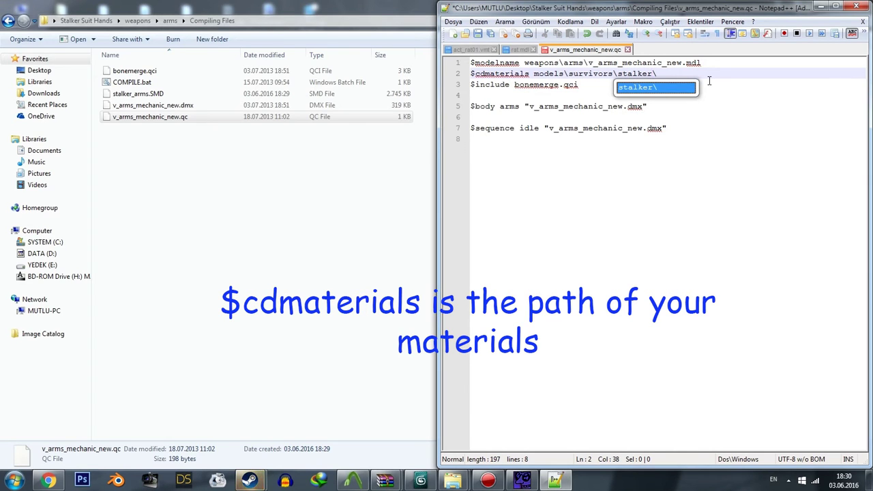
pyautogui.hotkey('ctrl', 's')
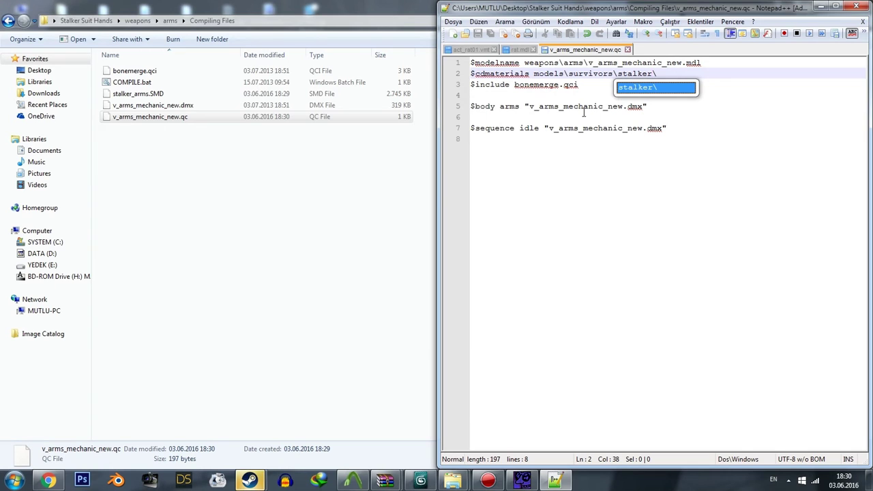
# Step: Change the $body model file to stalker_arms.smd and save the QC
pyautogui.click(530, 107)
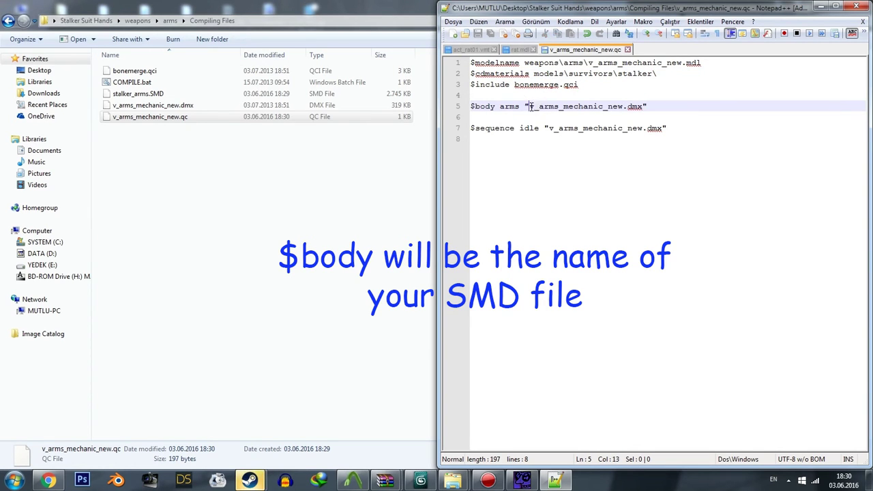
pyautogui.moveTo(529, 107); pyautogui.dragTo(624, 106)
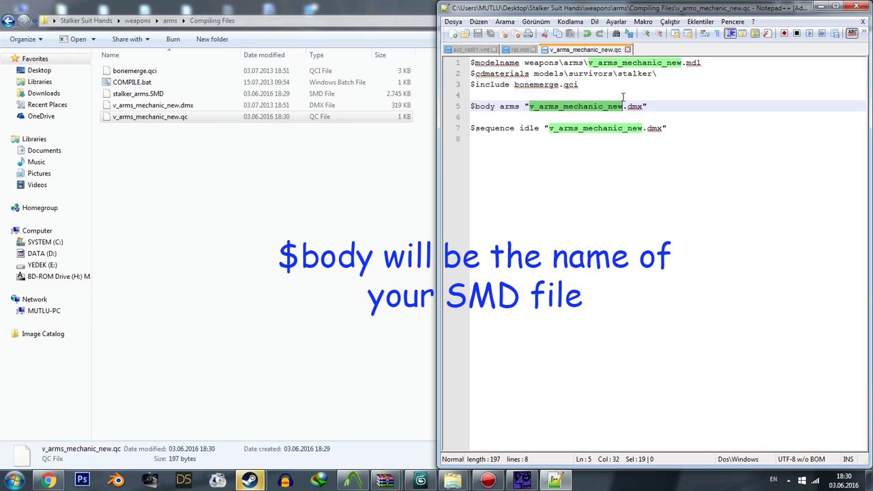
pyautogui.write('stalker')
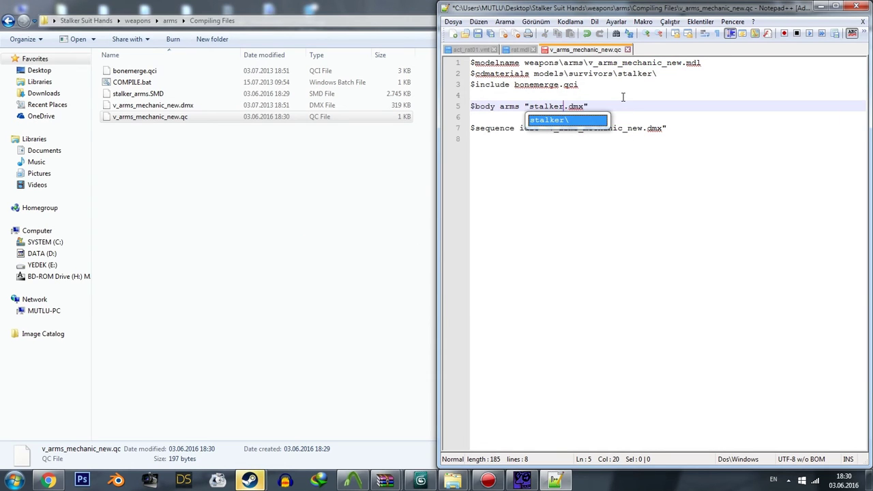
pyautogui.write('_arms')
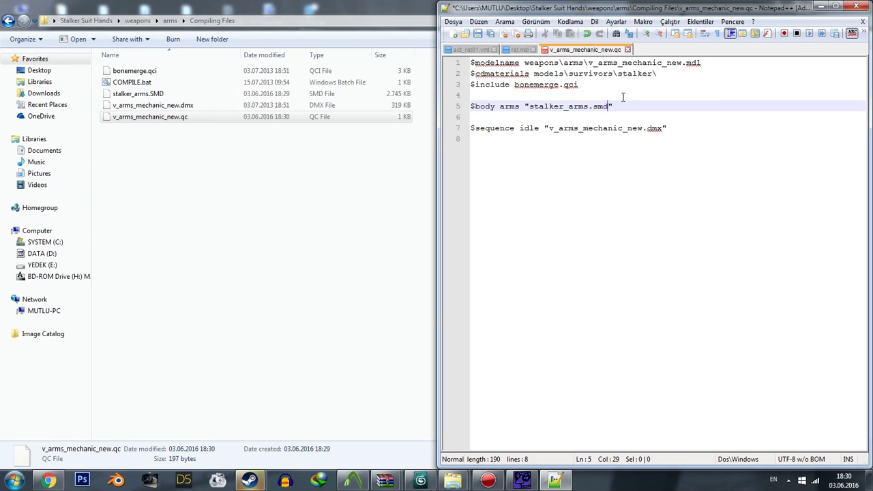
pyautogui.hotkey('ctrl', 's')
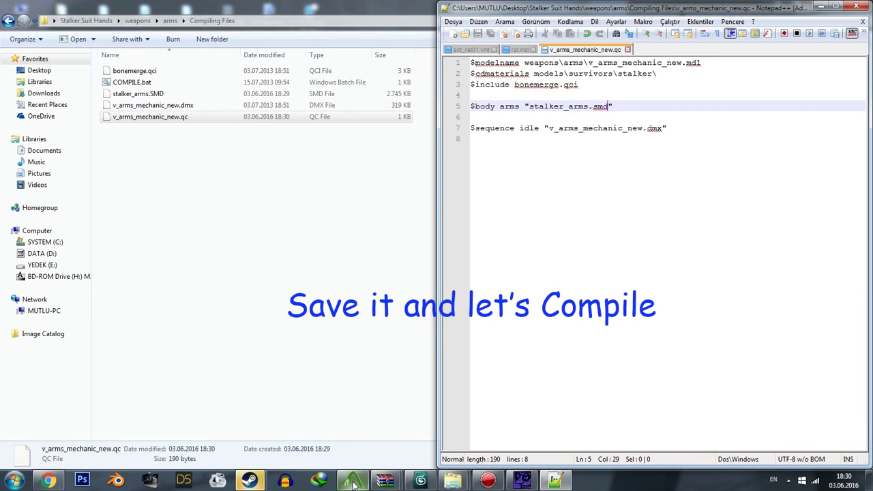
pyautogui.click(352, 481)
# Step: Pick Compiling Files\v_arms_mechanic_new.qc in Crowbar's Compiler tab and compile it
pyautogui.click(101, 23)
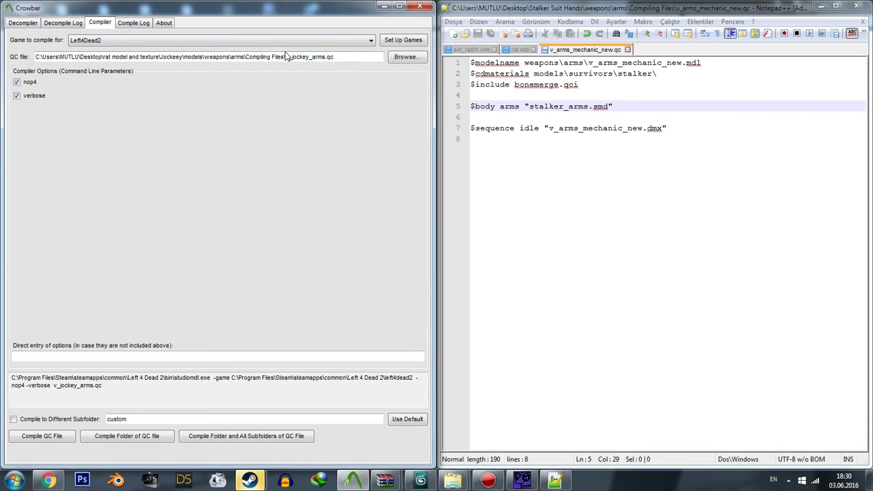
pyautogui.click(406, 57)
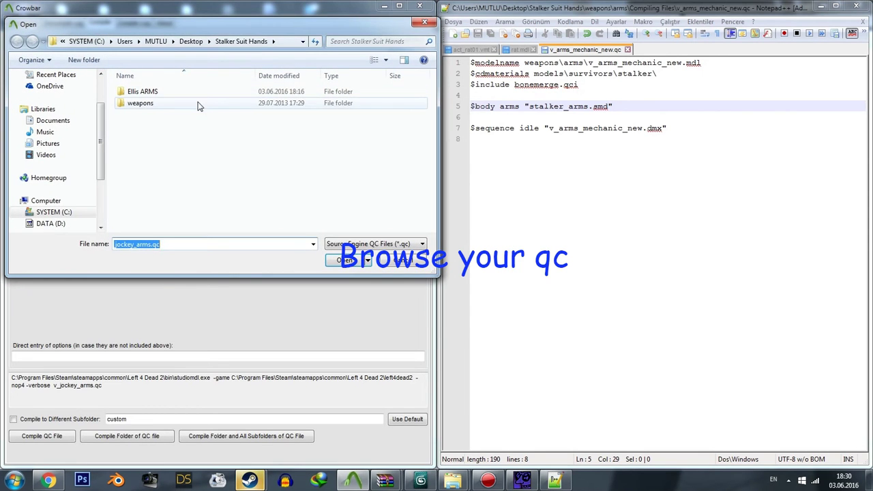
pyautogui.doubleClick(142, 103)
pyautogui.doubleClick(136, 92)
pyautogui.doubleClick(162, 92)
pyautogui.doubleClick(161, 92)
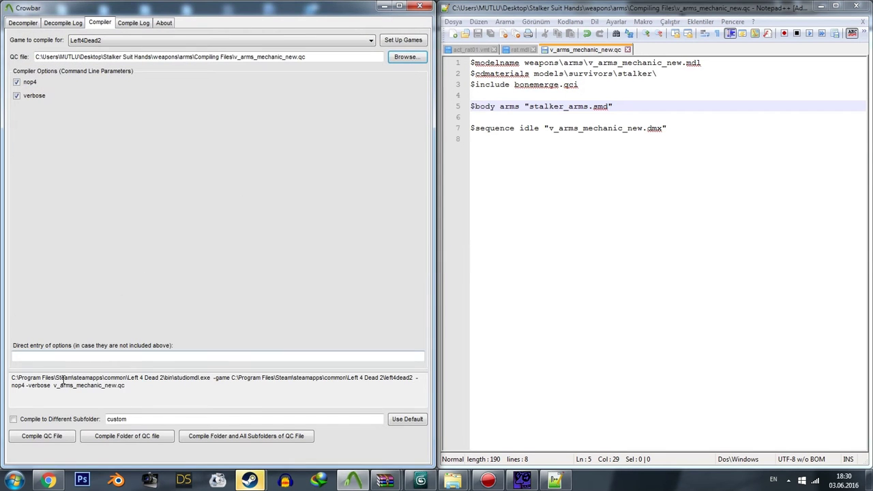
pyautogui.click(49, 438)
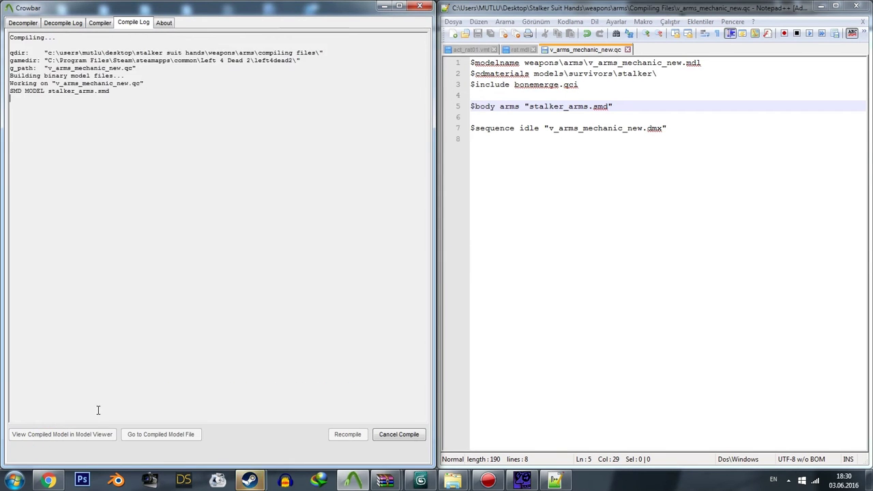
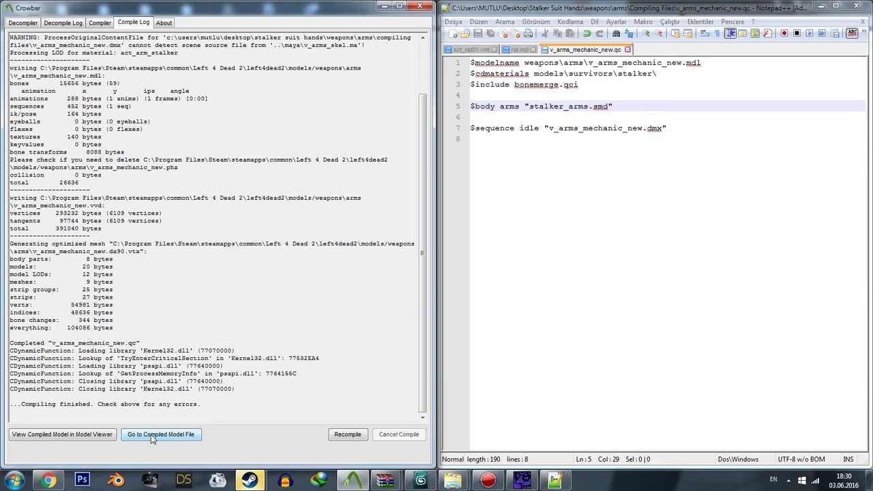
# Step: Open the folder holding the compiled v_arms_mechanic_new model and snap Explorer to the left half
pyautogui.click(145, 437)
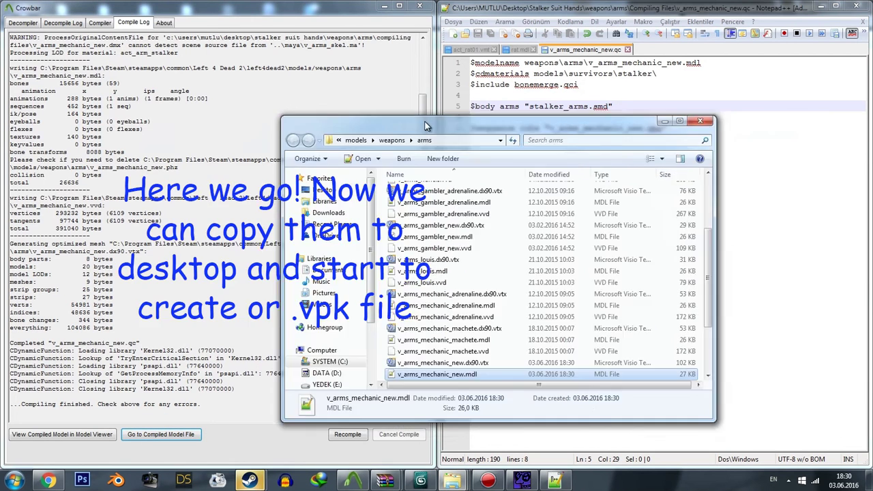
pyautogui.press('super+Left')
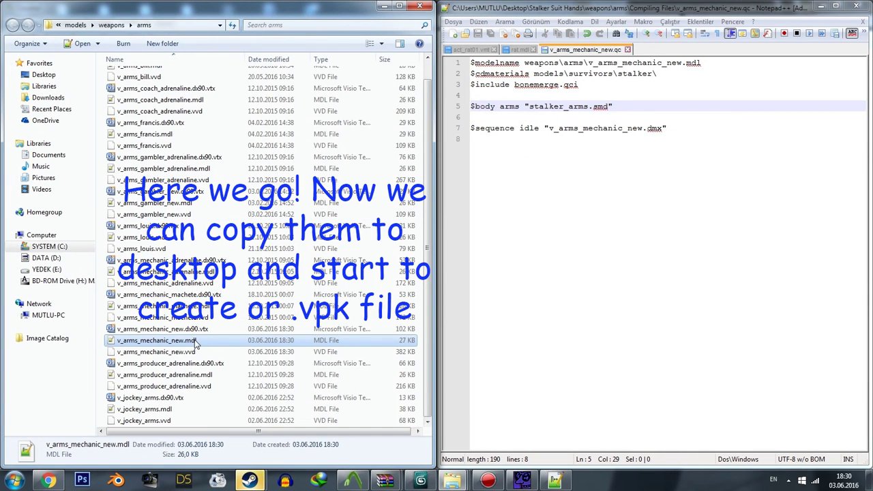
# Step: Select the three compiled model files, then create a new desktop folder for the Stalker arms and open it
pyautogui.hotkey('shift', 'Down')
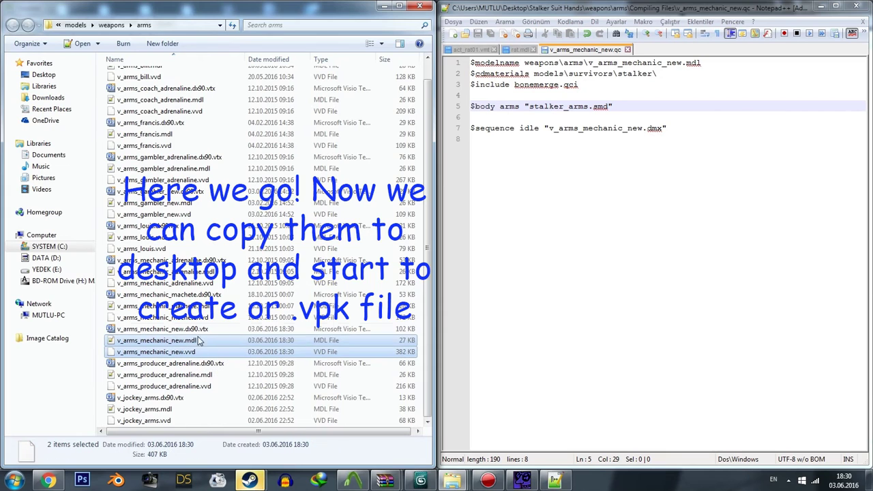
pyautogui.keyDown('ctrl'); pyautogui.click(200, 332); pyautogui.keyUp('ctrl')
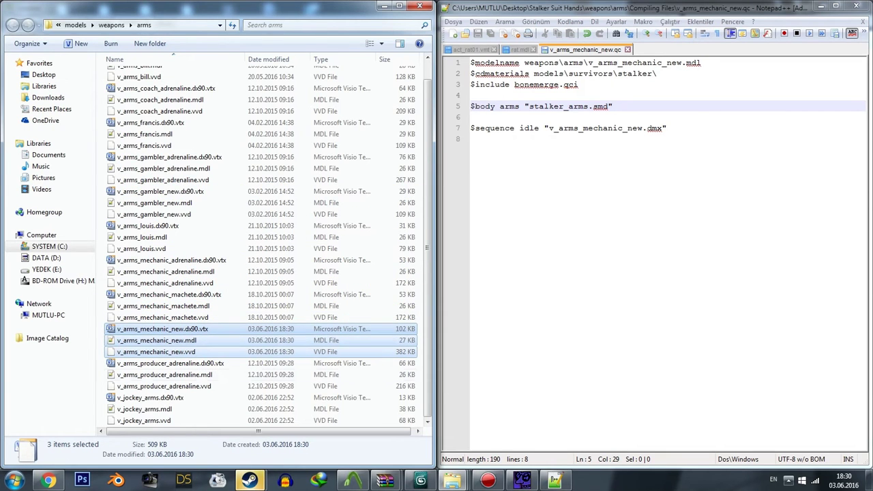
pyautogui.press('super+d')
pyautogui.rightClick(541, 309)
pyautogui.moveTo(565, 260)
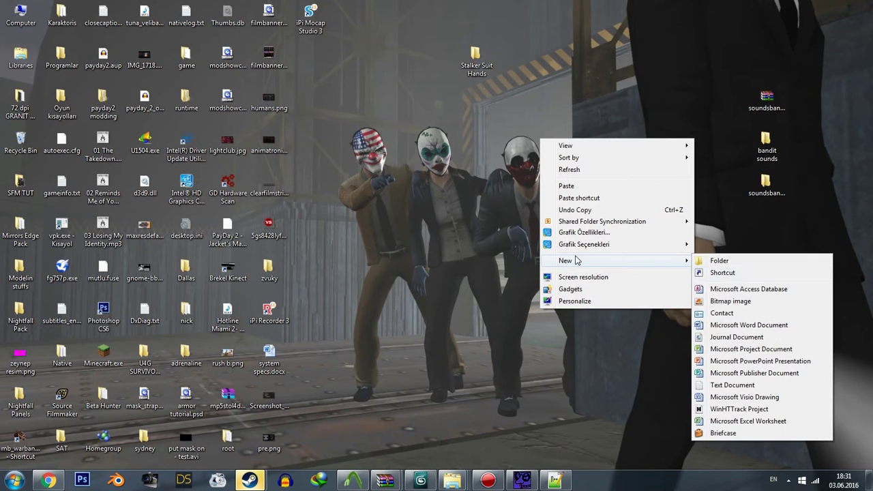
pyautogui.click(719, 261)
pyautogui.write('Stal')
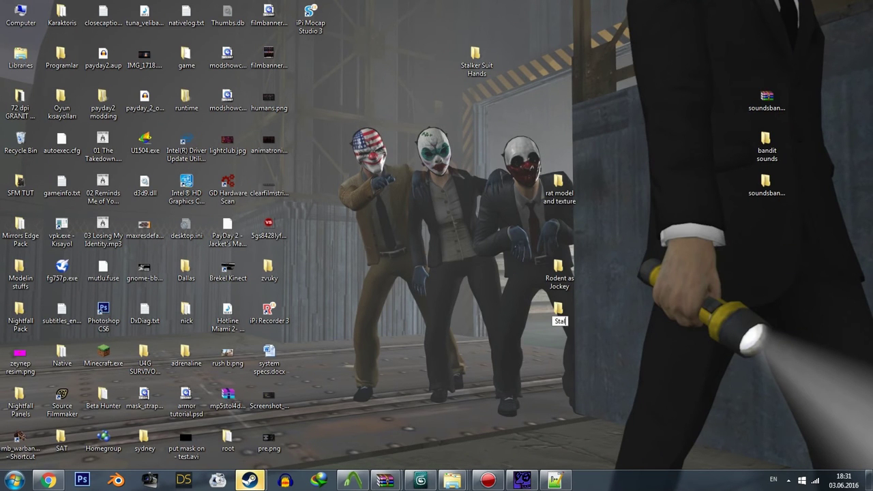
pyautogui.write('for Ellis')
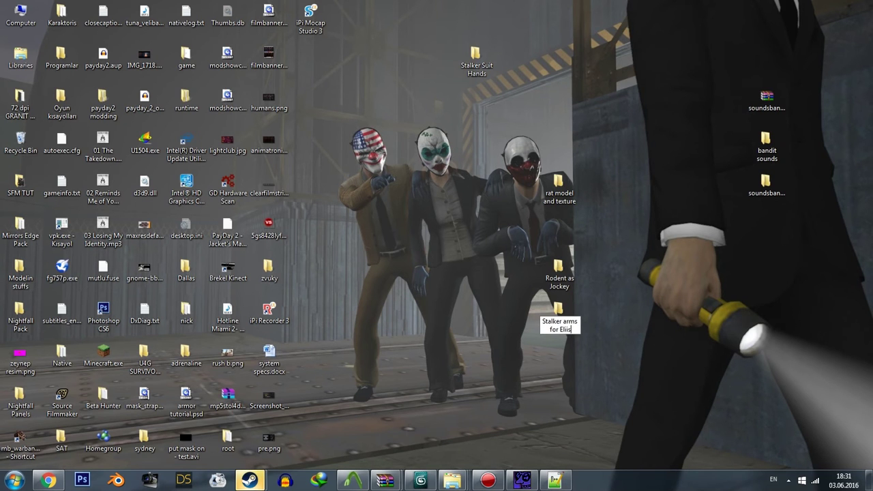
pyautogui.press('Return')
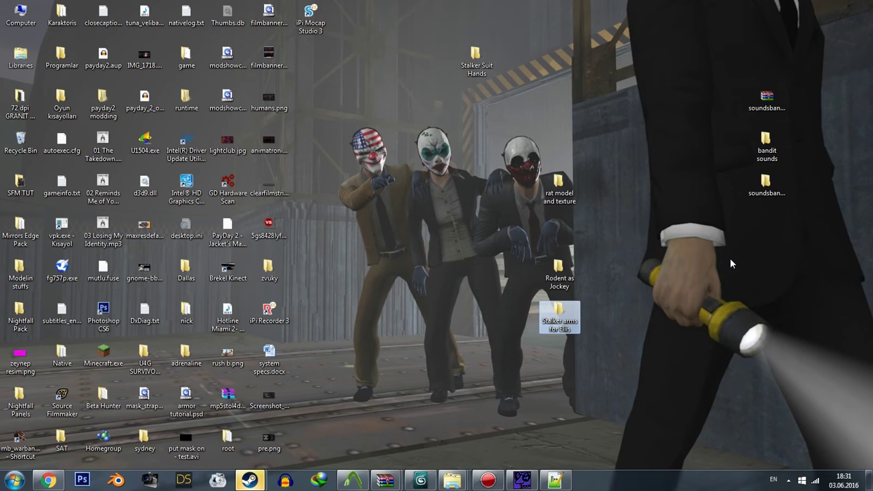
pyautogui.press('Return')
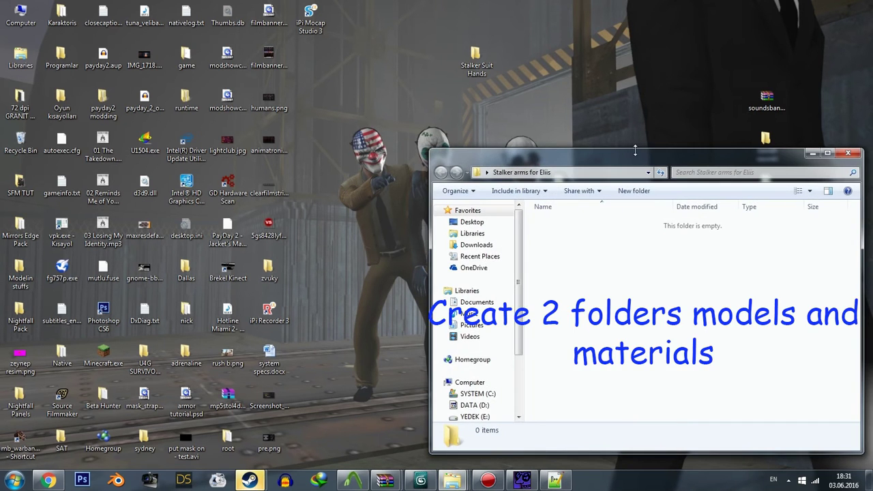
# Step: Correct the desktop folder's name to 'Stalker arms for Ellis' and maximise its window
pyautogui.moveTo(635, 150); pyautogui.dragTo(3, 162)
pyautogui.click(558, 316)
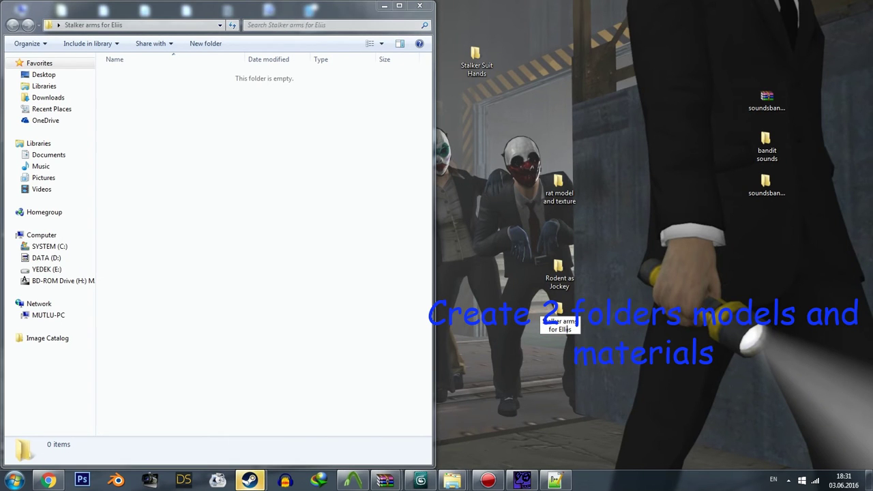
pyautogui.write('l')
pyautogui.press('Return')
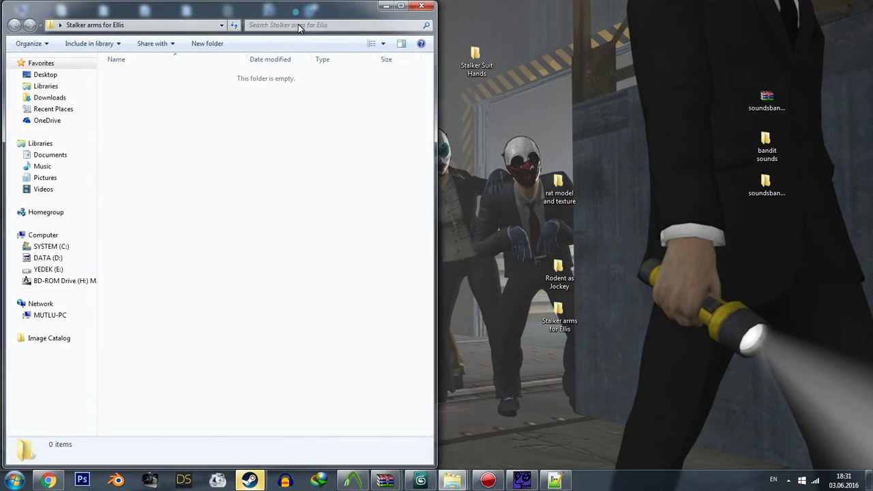
pyautogui.press('super+Up')
# Step: Create 'models' and 'materials' folders inside Stalker arms for Ellis
pyautogui.click(197, 39)
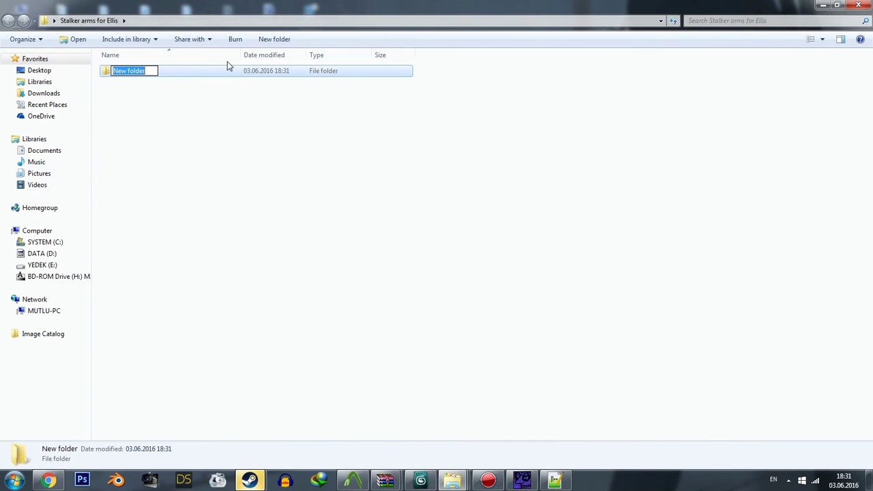
pyautogui.write('models')
pyautogui.press('Return')
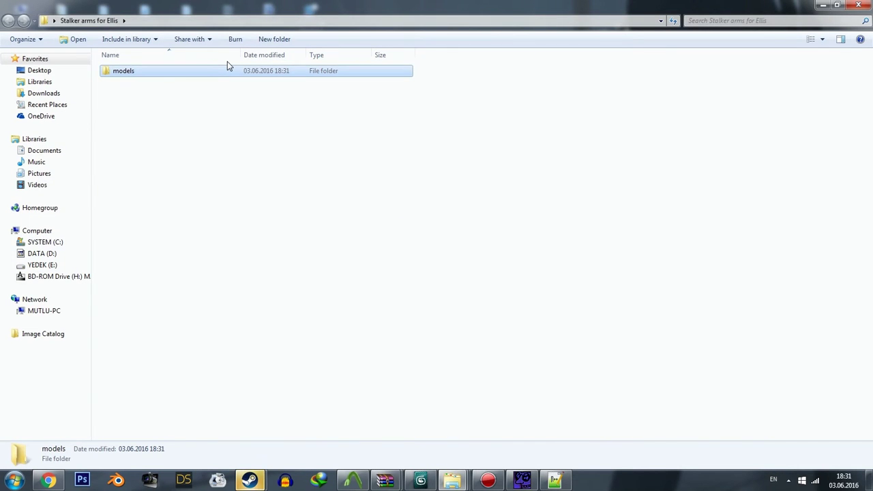
pyautogui.click(278, 37)
pyautogui.write('mater')
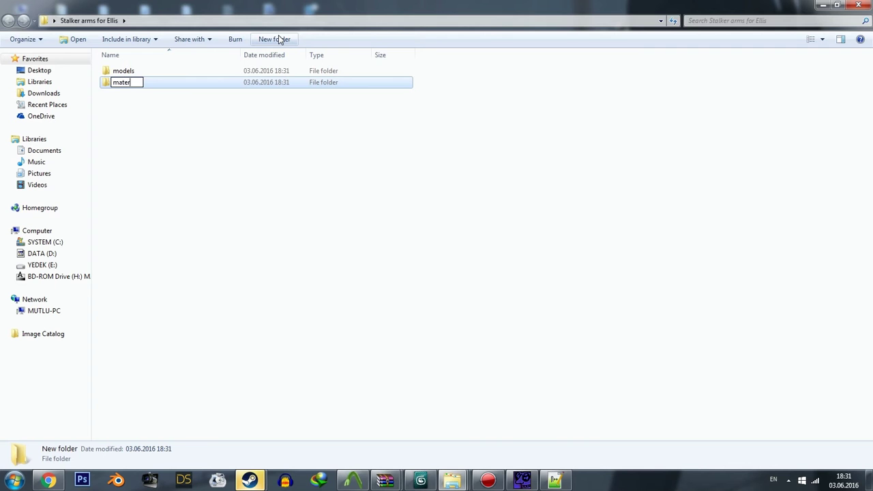
pyautogui.write('ials')
pyautogui.press('Return')
# Step: Inside models, create a weapons folder containing an arms folder, and open arms
pyautogui.press('Down')
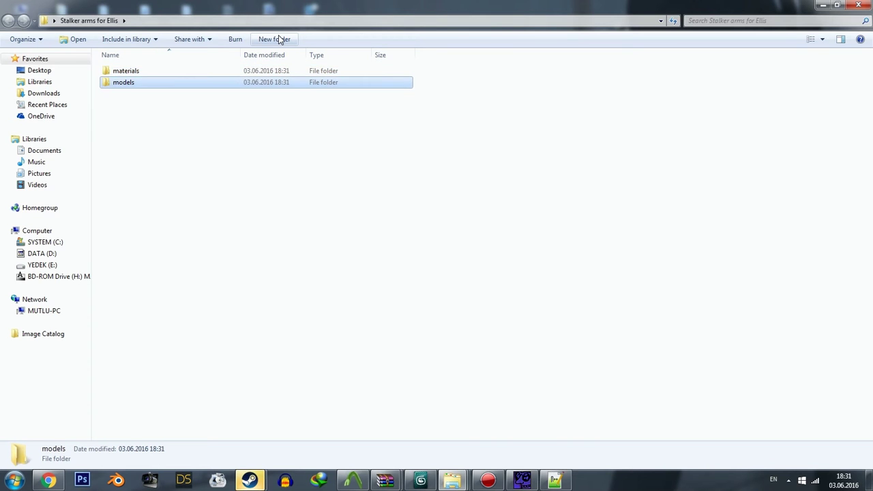
pyautogui.press('Return')
pyautogui.moveTo(452, 480)
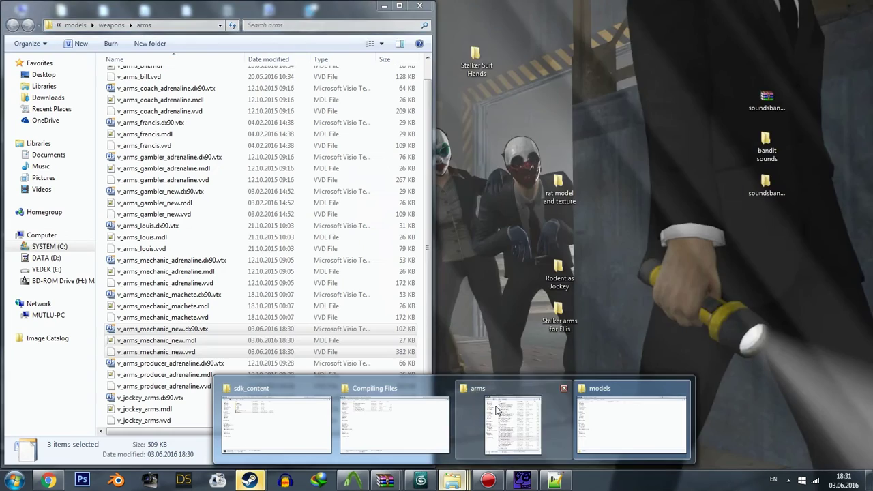
pyautogui.click(495, 409)
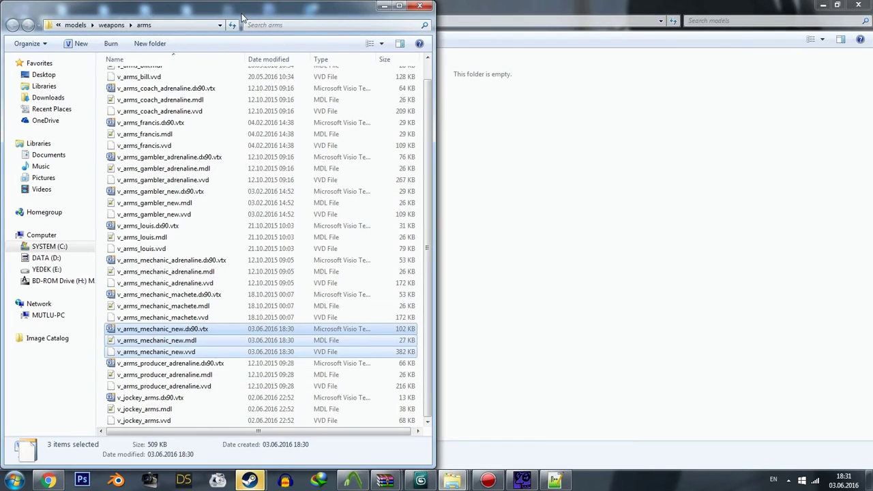
pyautogui.doubleClick(369, 5)
pyautogui.doubleClick(369, 5)
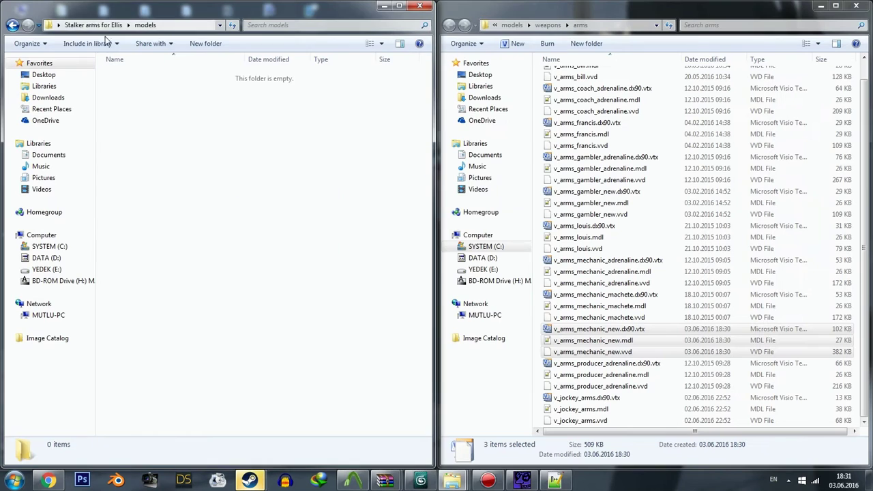
pyautogui.click(202, 44)
pyautogui.write('weapons')
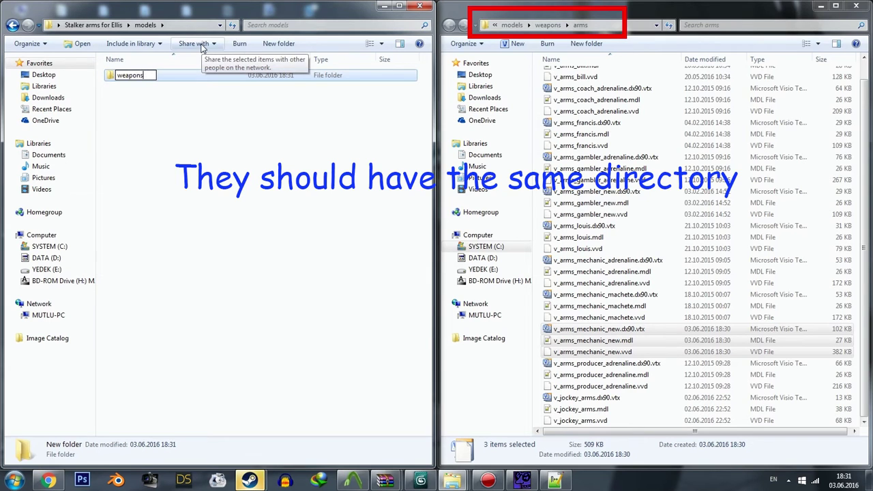
pyautogui.press('Return')
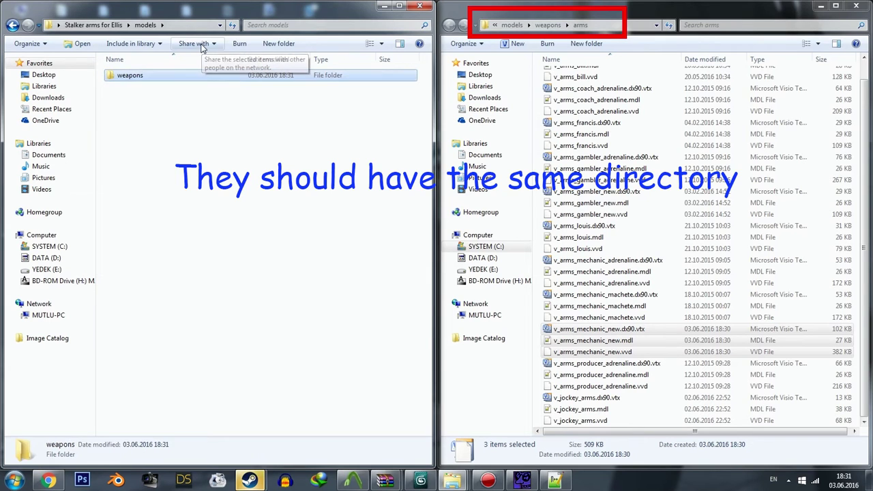
pyautogui.press('Return')
pyautogui.click(201, 44)
pyautogui.write('arms')
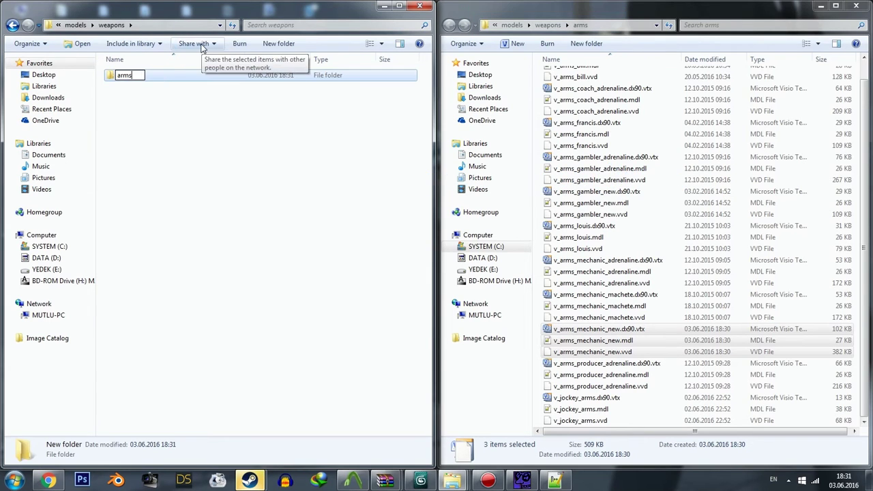
pyautogui.press('Return')
pyautogui.press('Return')
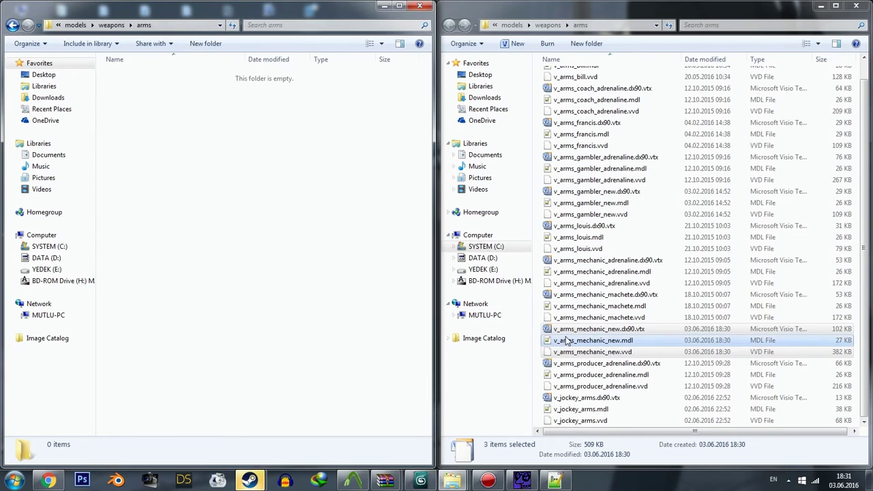
# Step: Copy the three v_arms_mechanic_new files into the arms folder and return to the top folder
pyautogui.click(565, 330)
pyautogui.rightClick(566, 329)
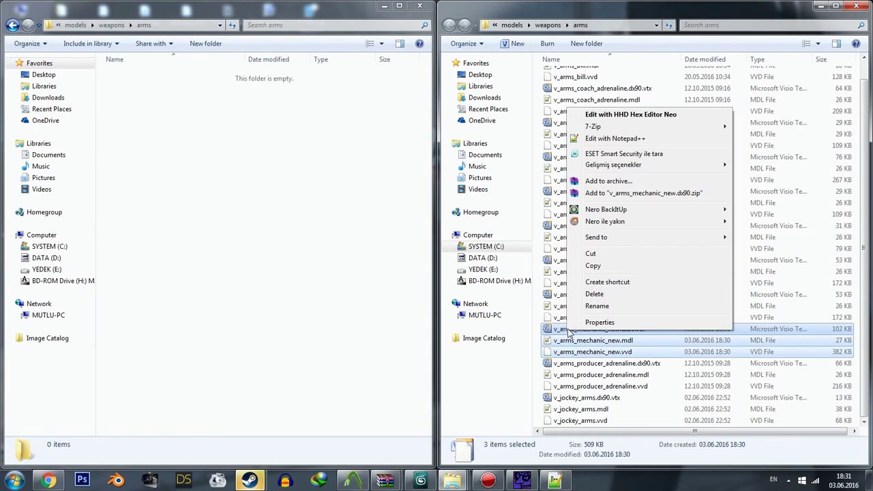
pyautogui.click(586, 267)
pyautogui.rightClick(315, 217)
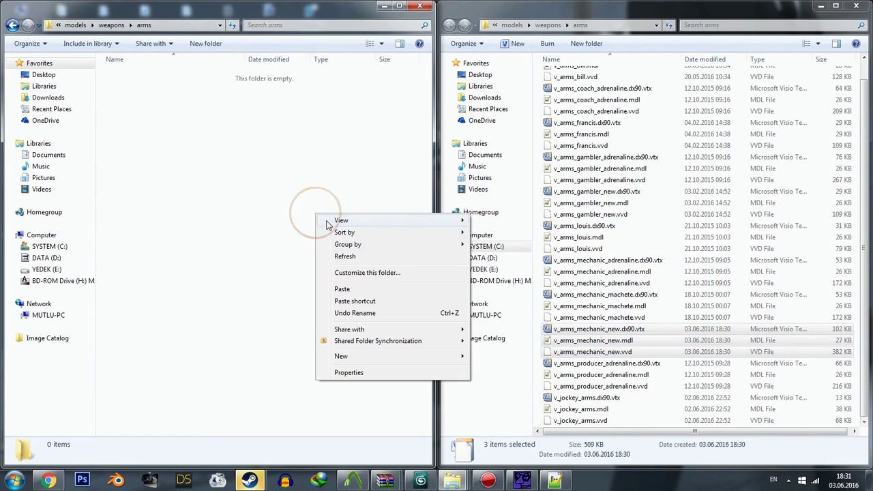
pyautogui.click(349, 291)
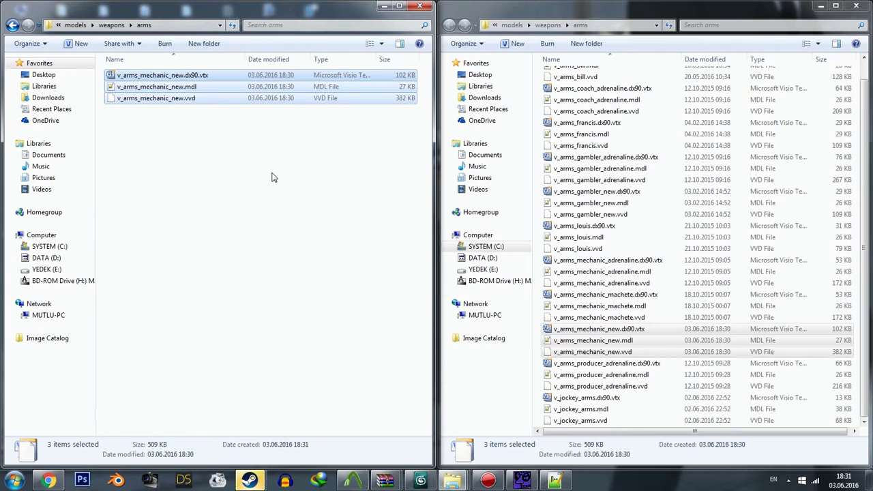
pyautogui.click(75, 24)
pyautogui.click(78, 25)
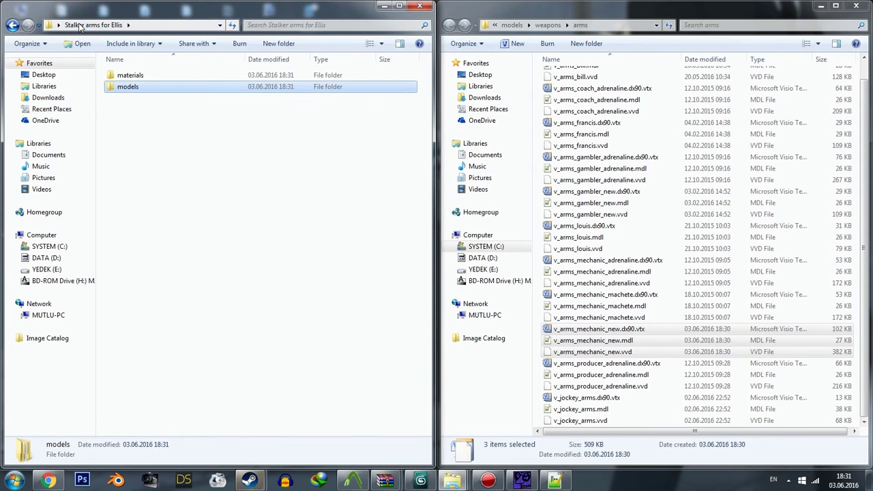
# Step: Create a 'models' folder inside materials, matching the qc's materials path
pyautogui.doubleClick(126, 77)
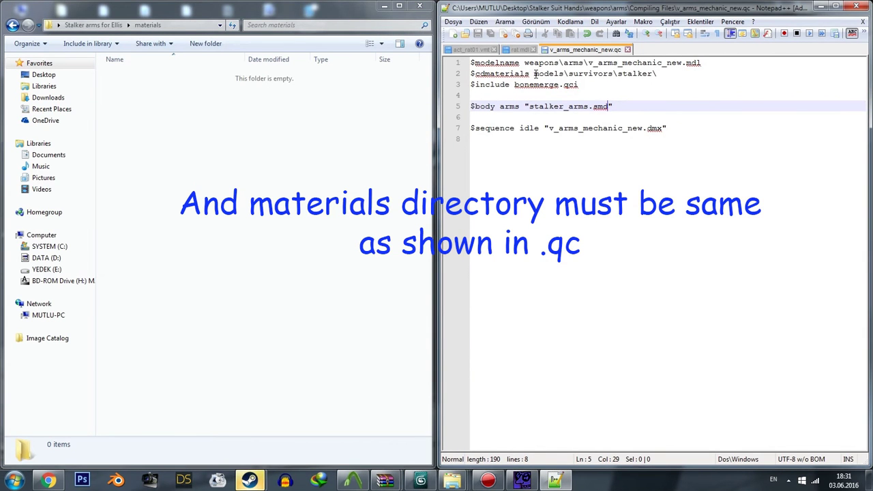
pyautogui.moveTo(534, 73); pyautogui.dragTo(668, 74)
pyautogui.click(205, 43)
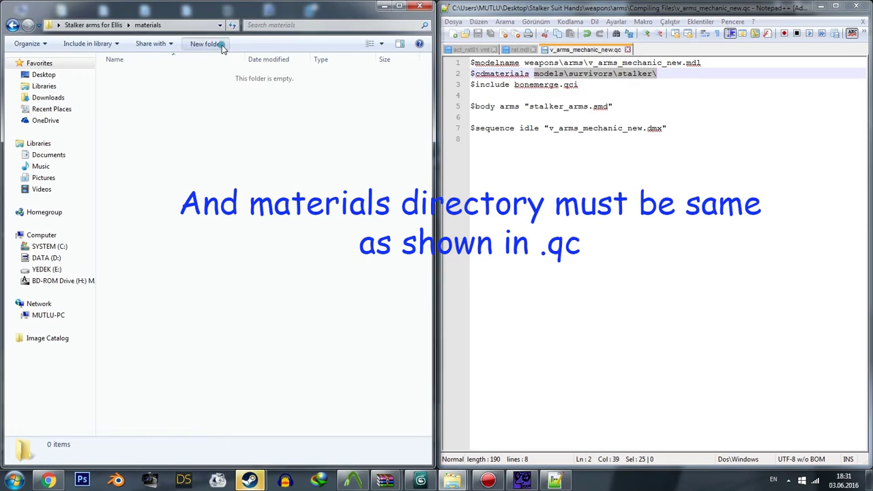
pyautogui.write('model')
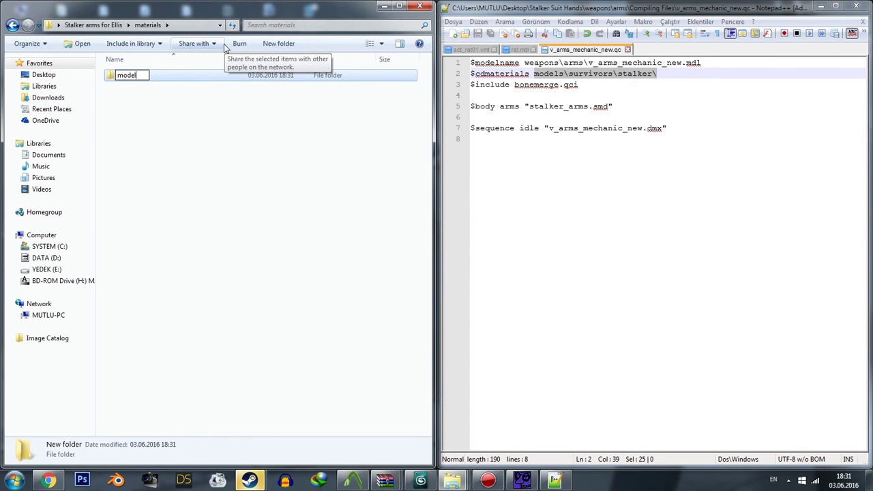
pyautogui.write('s')
pyautogui.press('Return')
pyautogui.press('Return')
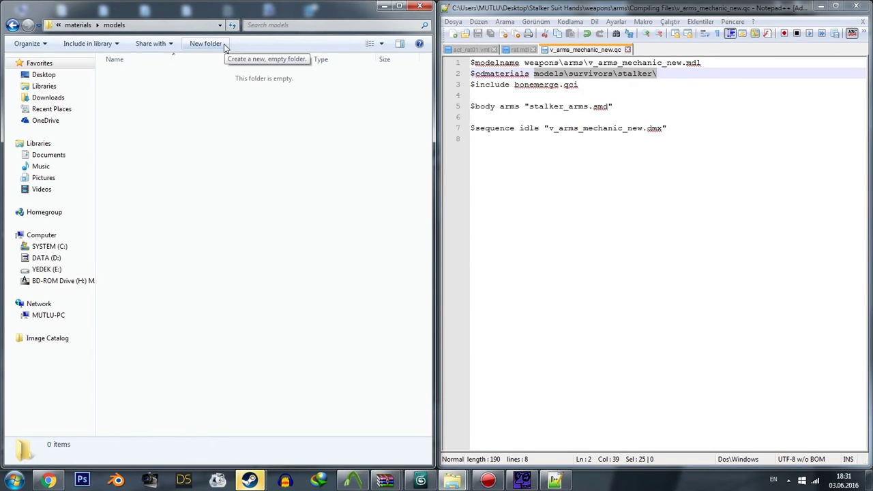
# Step: Add a survivors folder in materials\models with a stalker folder inside, and open stalker
pyautogui.click(223, 43)
pyautogui.write('s')
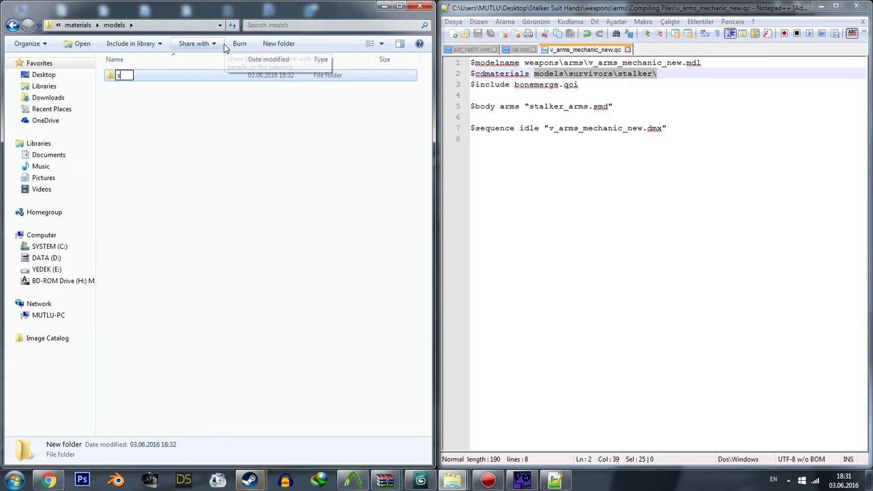
pyautogui.write('urvivors')
pyautogui.press('Return')
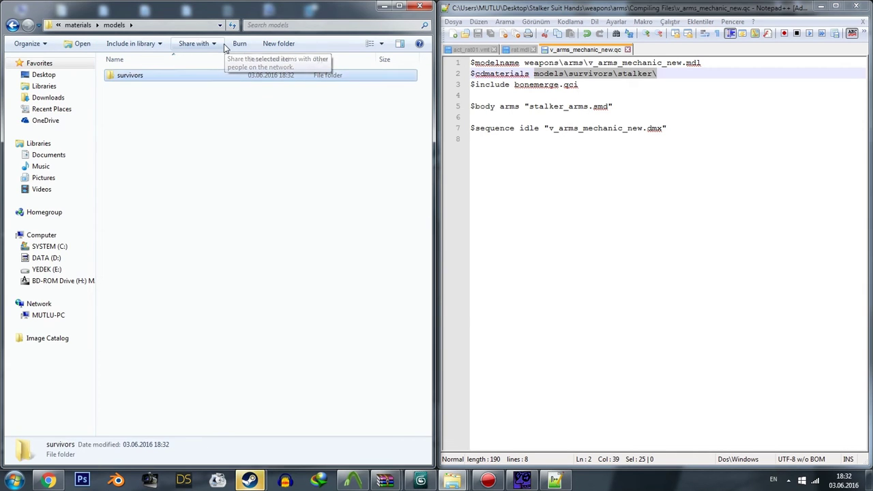
pyautogui.press('Return')
pyautogui.click(225, 45)
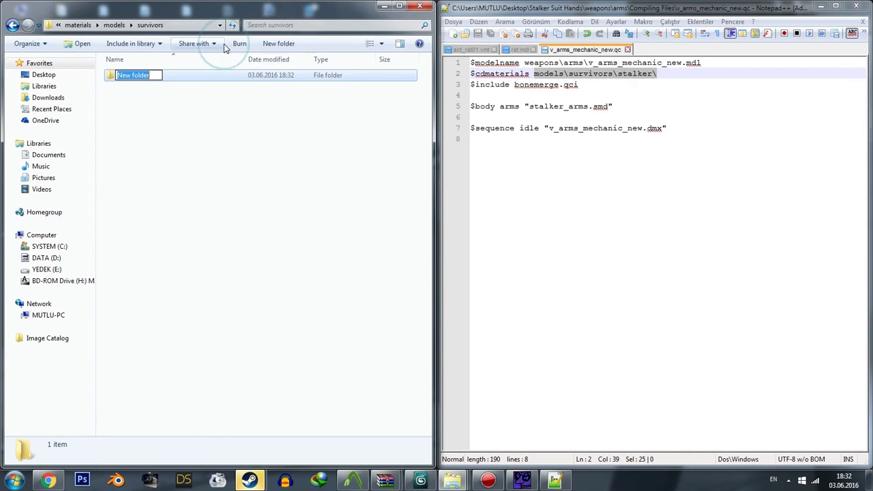
pyautogui.write('stalker')
pyautogui.press('Return')
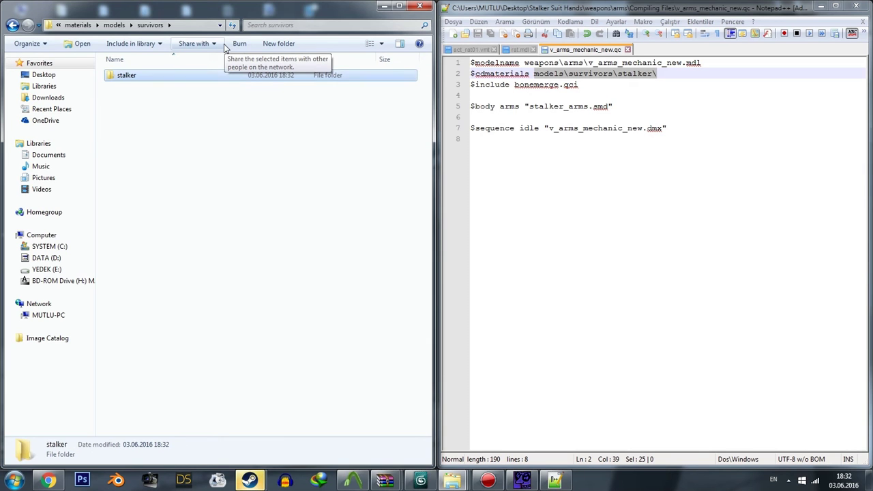
pyautogui.press('Return')
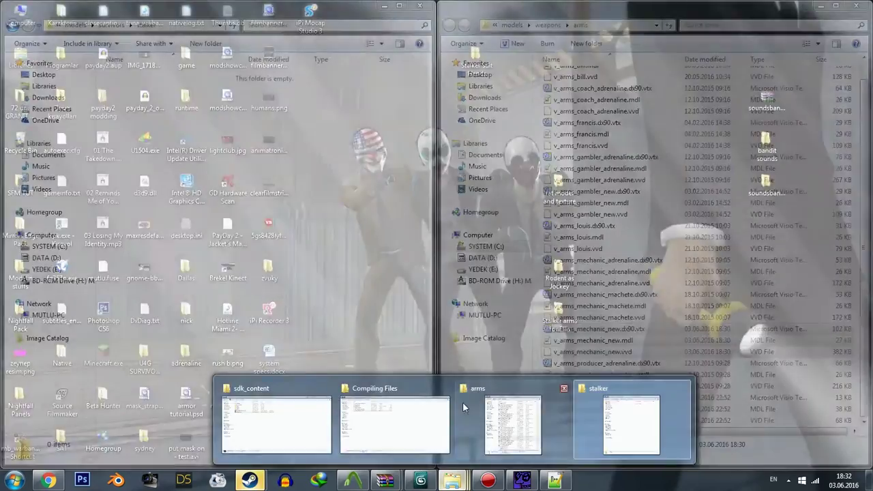
# Step: Copy act_arm_stalker.dds from the Stalker Suit Hands folder into the empty stalker folder
pyautogui.click(419, 405)
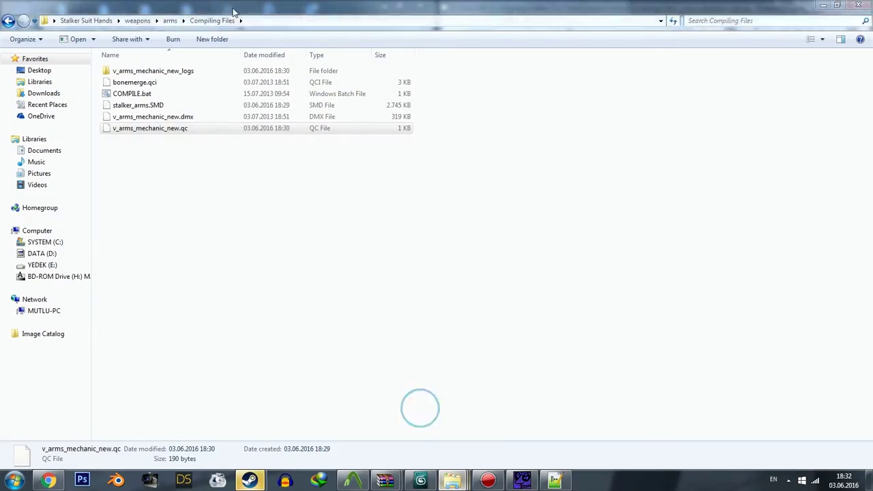
pyautogui.click(93, 23)
pyautogui.press('super+Right')
pyautogui.click(567, 101)
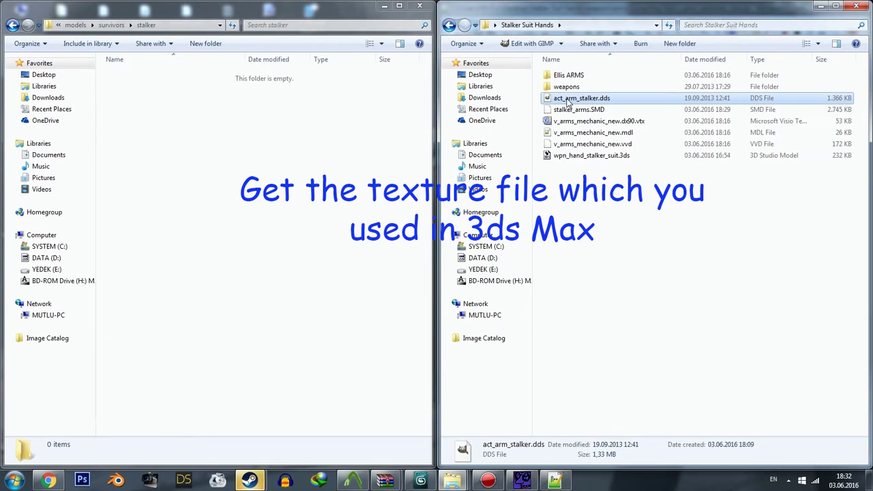
pyautogui.rightClick(567, 101)
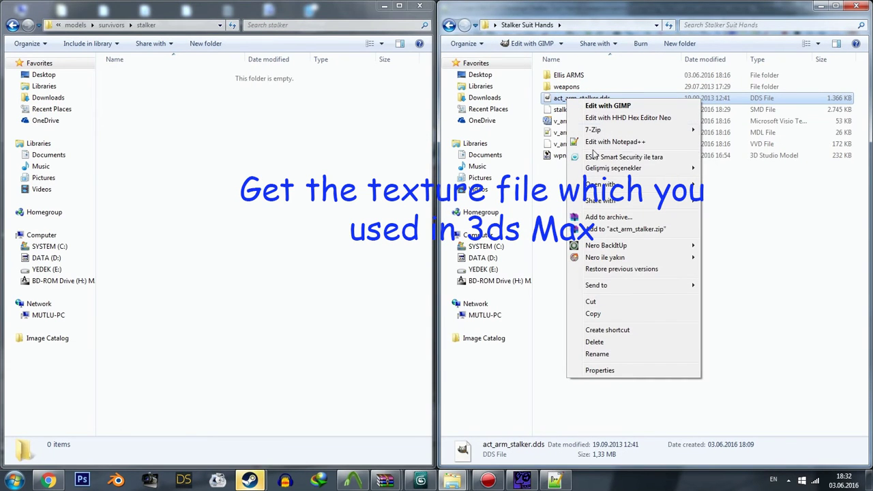
pyautogui.click(594, 313)
pyautogui.rightClick(250, 194)
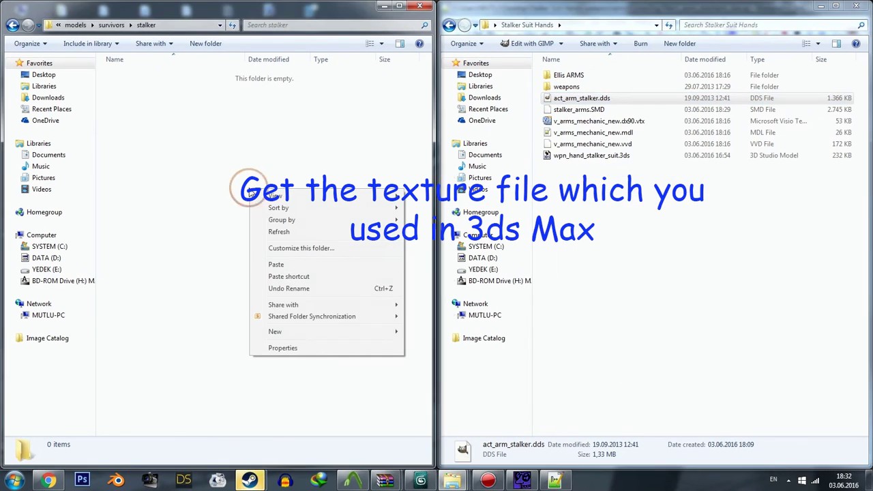
pyautogui.click(281, 264)
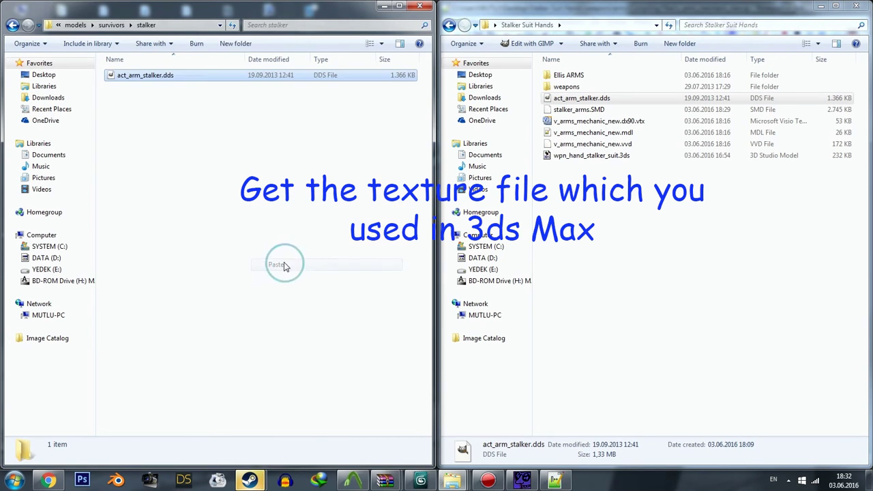
pyautogui.click(277, 258)
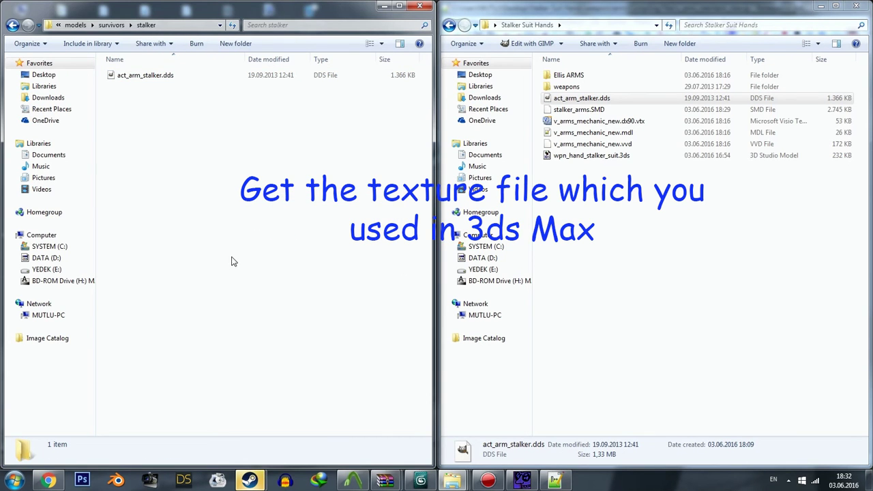
pyautogui.click(15, 480)
# Step: Launch VTFEdit on the right half of the screen and start Tools > Convert Folder
pyautogui.click(48, 226)
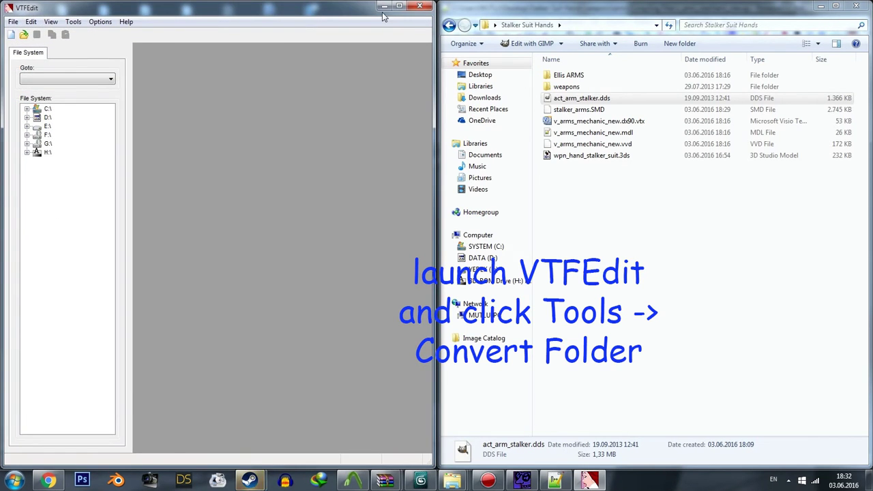
pyautogui.moveTo(176, 5); pyautogui.dragTo(471, 14)
pyautogui.click(509, 21)
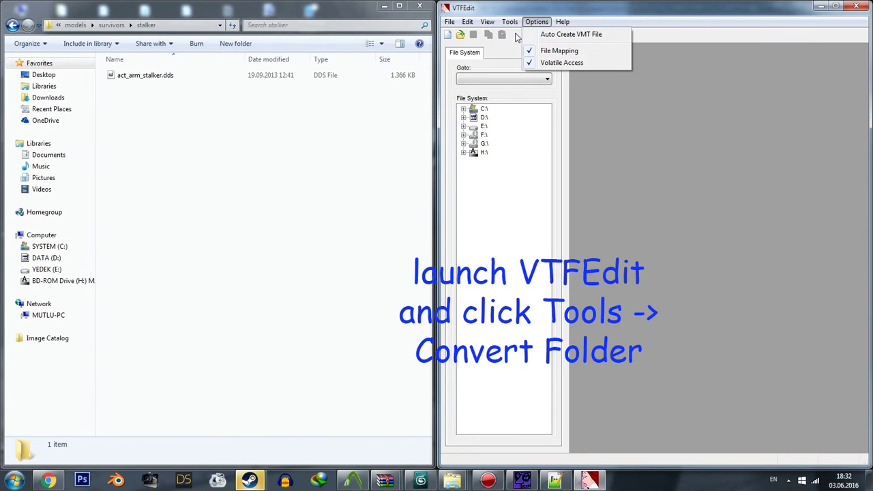
pyautogui.click(525, 46)
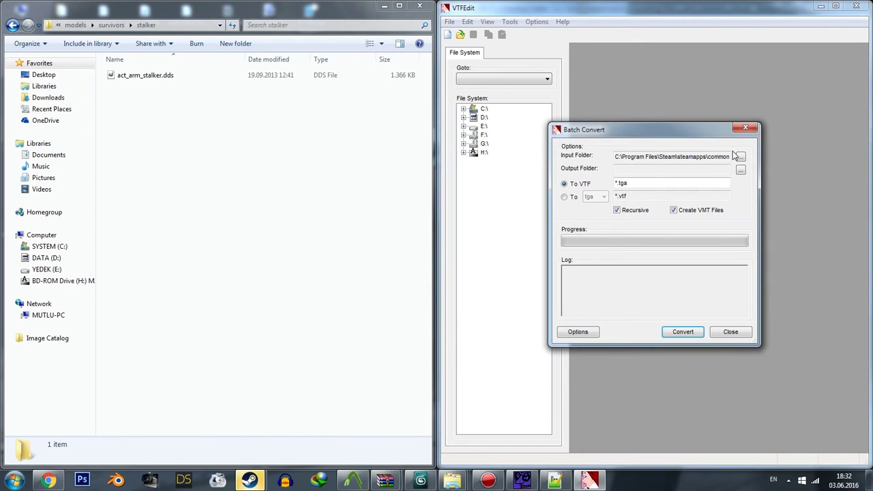
# Step: Set the input folder to materials\models\survivors\stalker, filter *.dds, and run the conversion
pyautogui.click(739, 156)
pyautogui.scroll(-2, 525, 212)
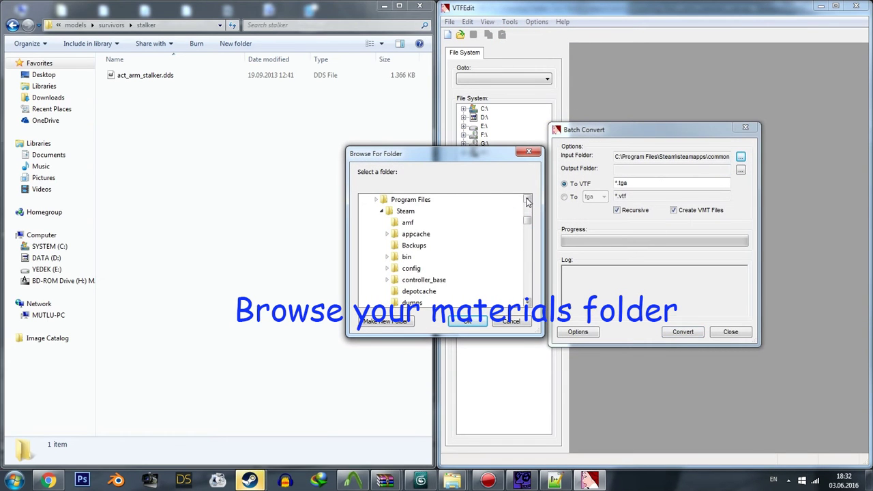
pyautogui.moveTo(527, 221); pyautogui.dragTo(527, 205)
pyautogui.click(409, 199)
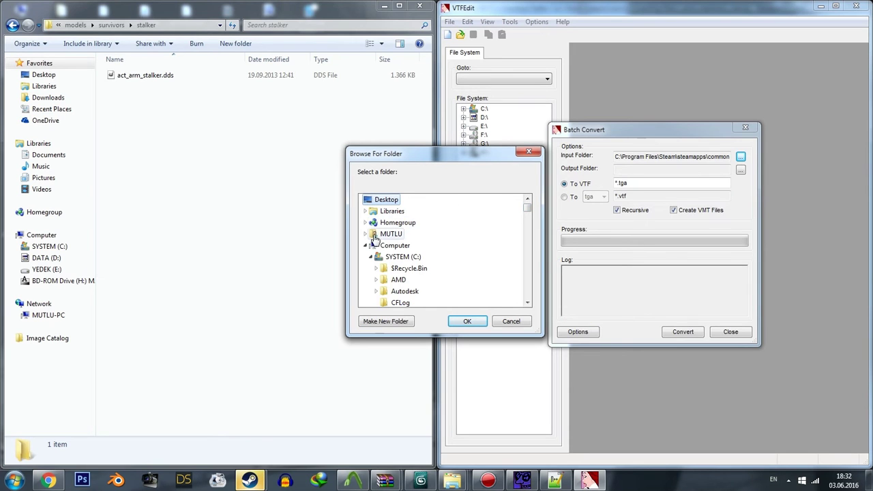
pyautogui.click(365, 244)
pyautogui.moveTo(526, 217); pyautogui.dragTo(524, 278)
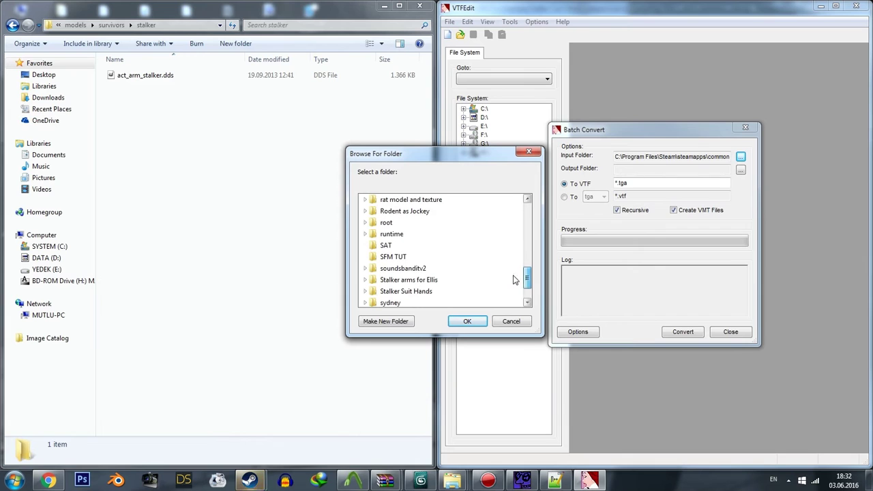
pyautogui.click(437, 290)
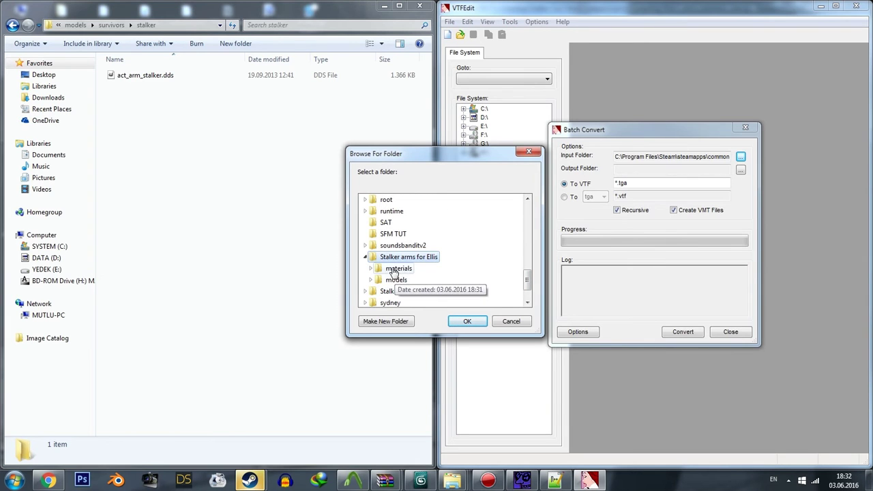
pyautogui.click(400, 268)
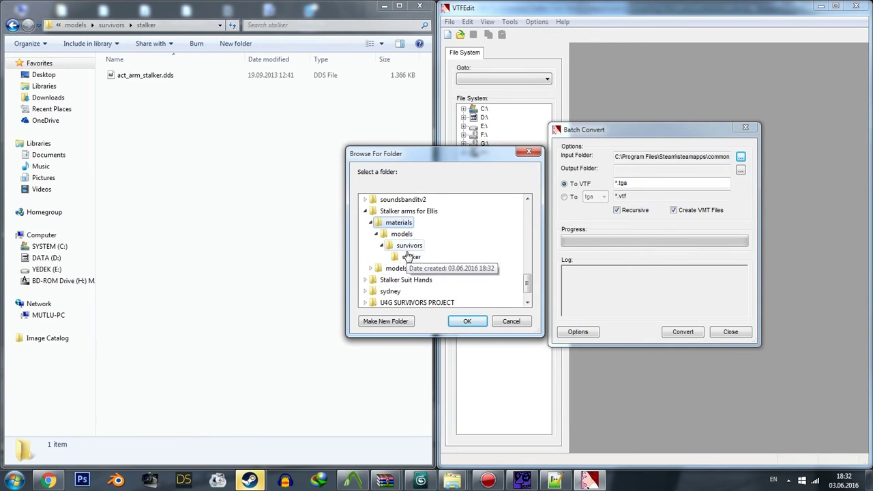
pyautogui.click(410, 258)
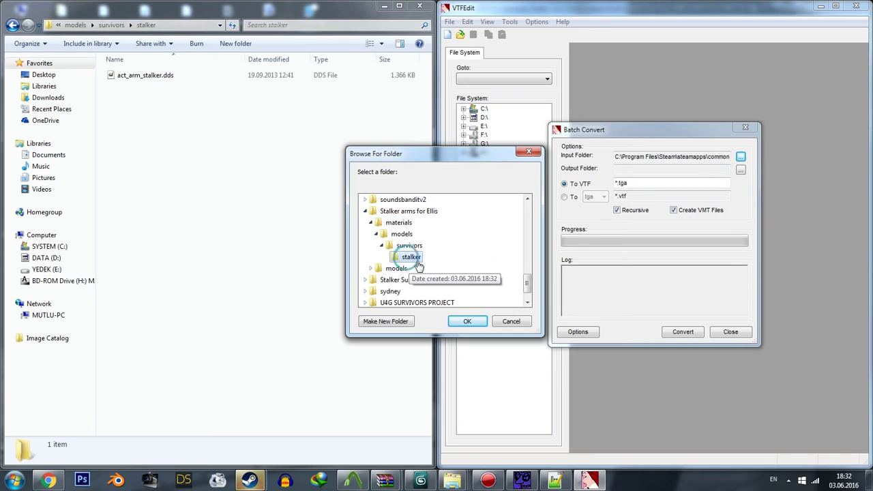
pyautogui.click(466, 319)
pyautogui.click(636, 182)
pyautogui.write('*.dds')
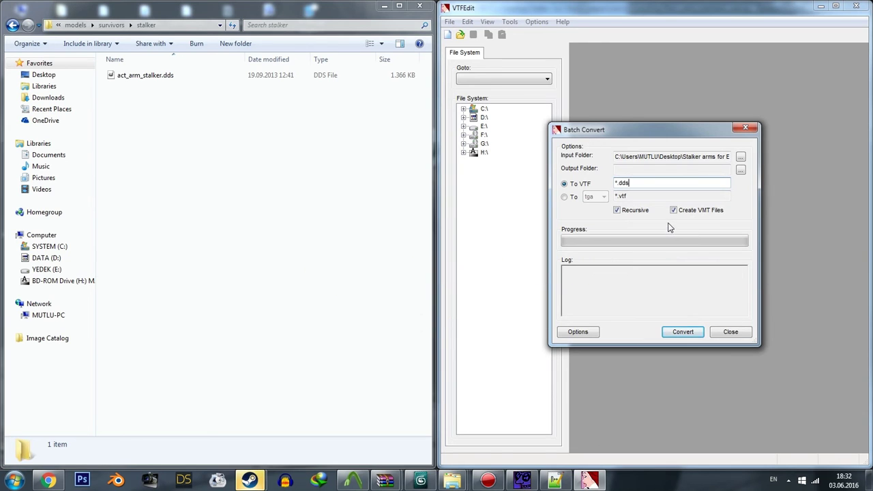
pyautogui.click(676, 333)
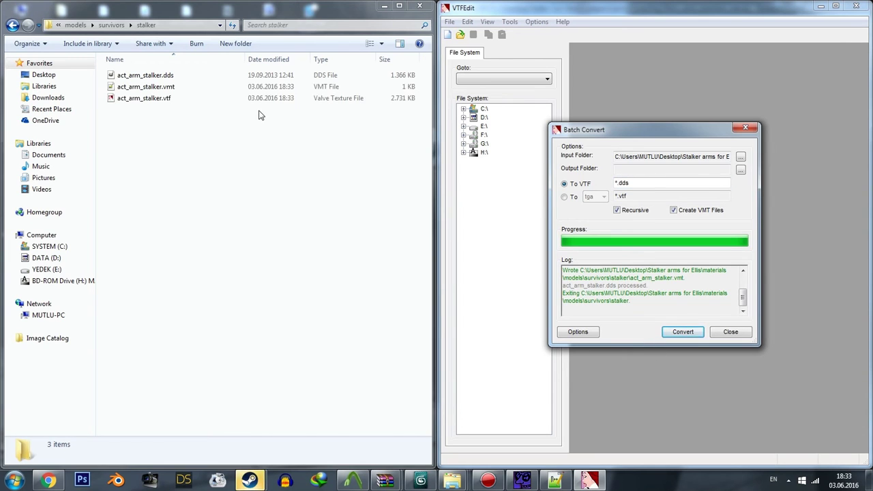
# Step: Change act_arm_stalker.vmt's shader to VertexLitGeneric, remove the $translucent 1 line, and save
pyautogui.doubleClick(186, 88)
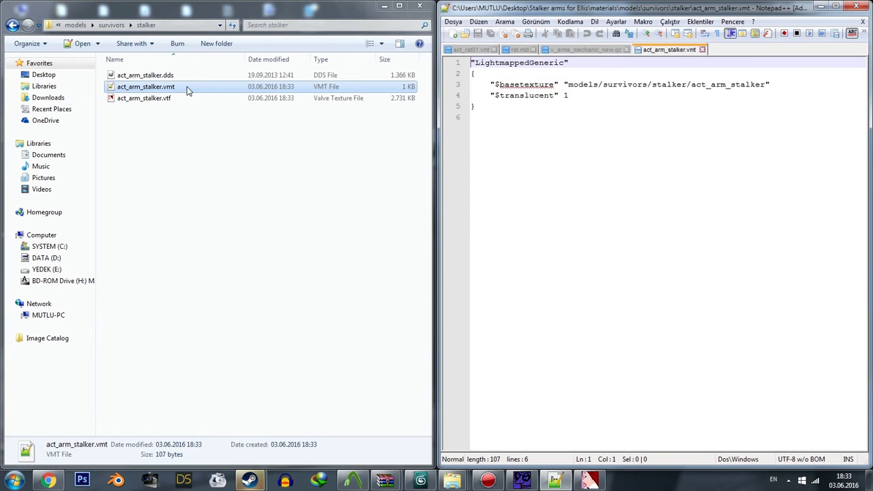
pyautogui.moveTo(475, 63); pyautogui.dragTo(532, 63)
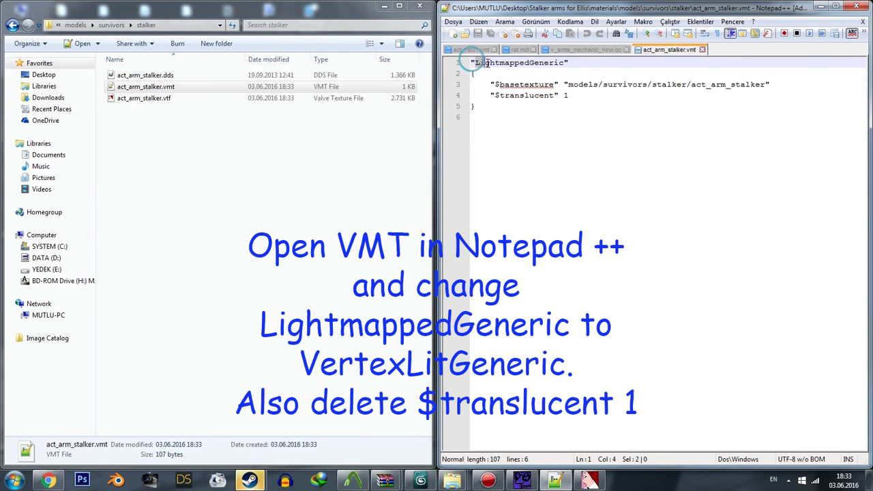
pyautogui.write('Ve')
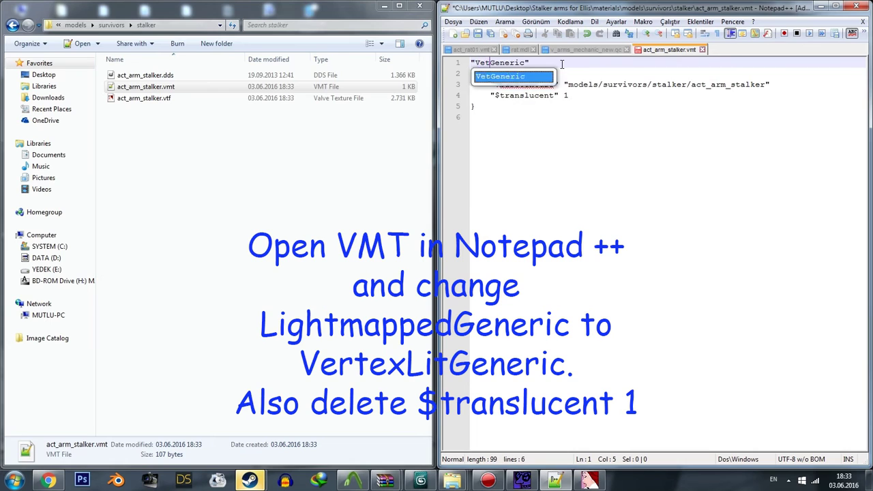
pyautogui.write('te')
pyautogui.press('BackSpace')
pyautogui.press('BackSpace')
pyautogui.write('rte')
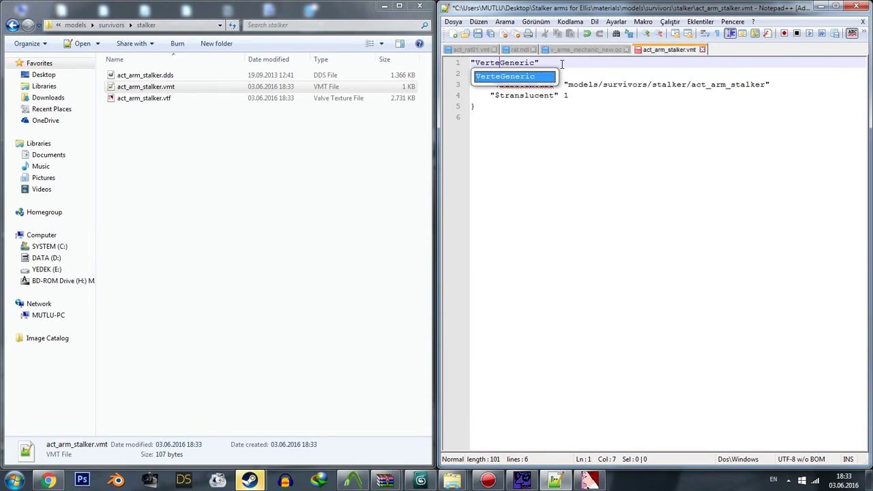
pyautogui.write('xLit')
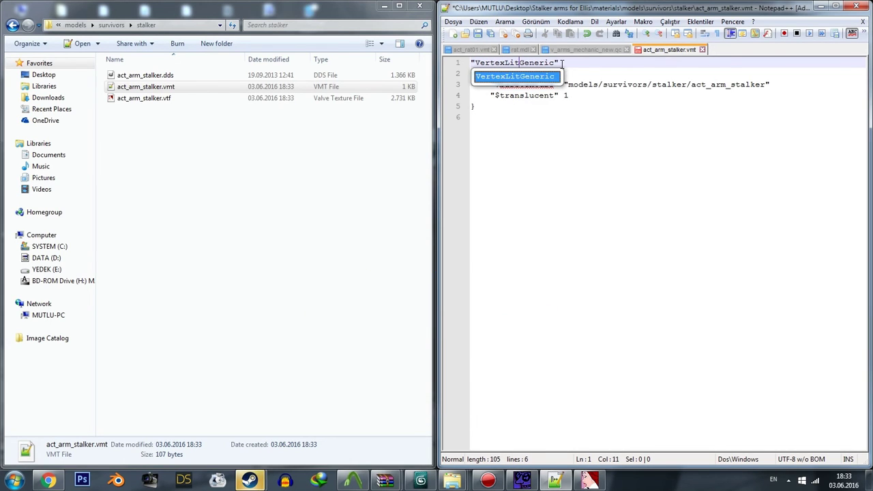
pyautogui.click(573, 95)
pyautogui.moveTo(572, 96); pyautogui.dragTo(470, 95)
pyautogui.press('BackSpace')
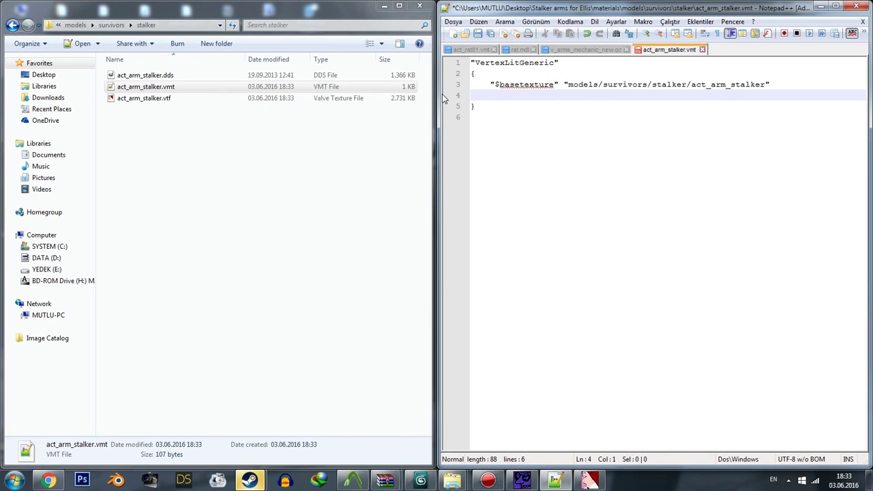
pyautogui.press('BackSpace')
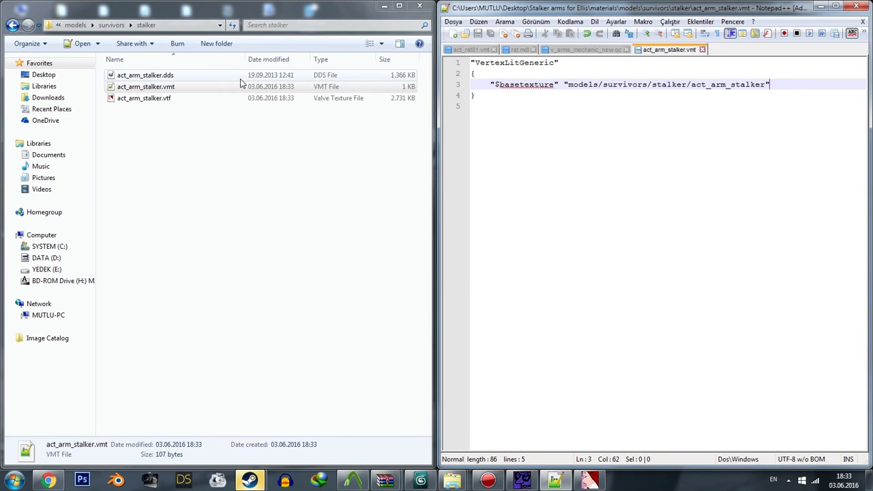
# Step: Delete the leftover act_arm_stalker.dds texture and close Notepad++
pyautogui.click(241, 77)
pyautogui.press('Delete')
pyautogui.press('Return')
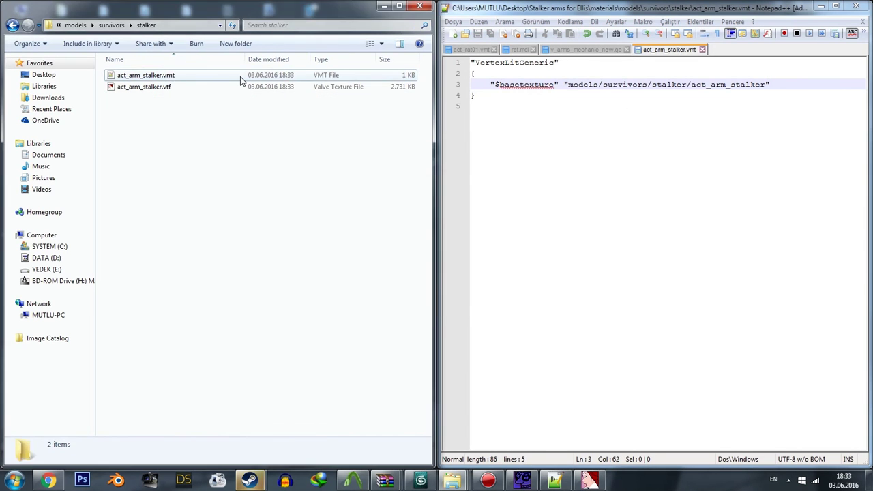
pyautogui.click(856, 6)
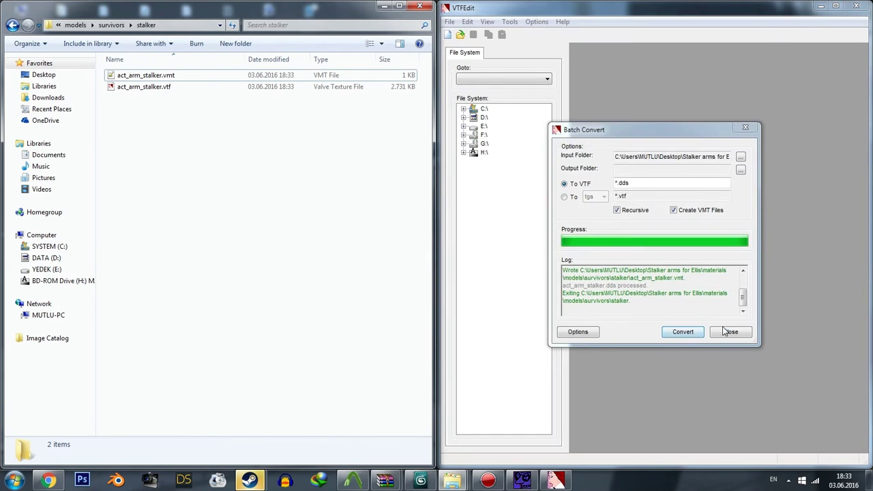
# Step: Close the batch convert window, VTFEdit, GCFScape and all Explorer windows
pyautogui.click(725, 331)
pyautogui.click(856, 6)
pyautogui.rightClick(521, 480)
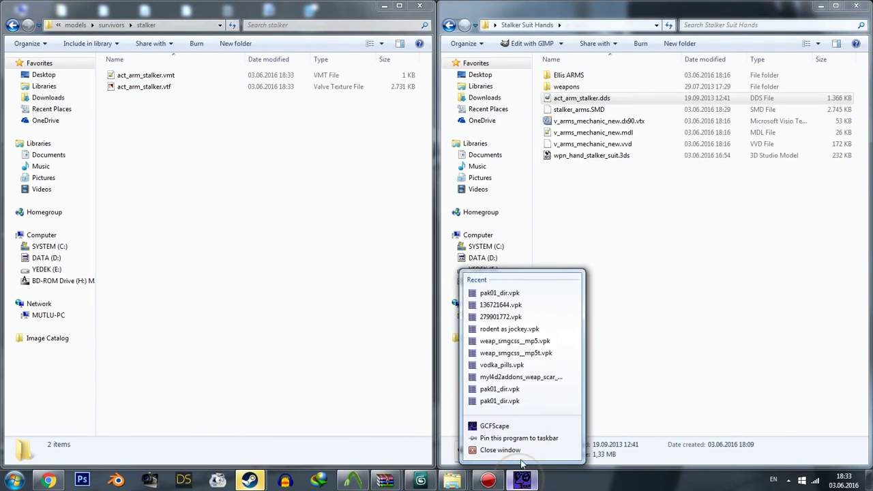
pyautogui.click(504, 450)
pyautogui.rightClick(451, 480)
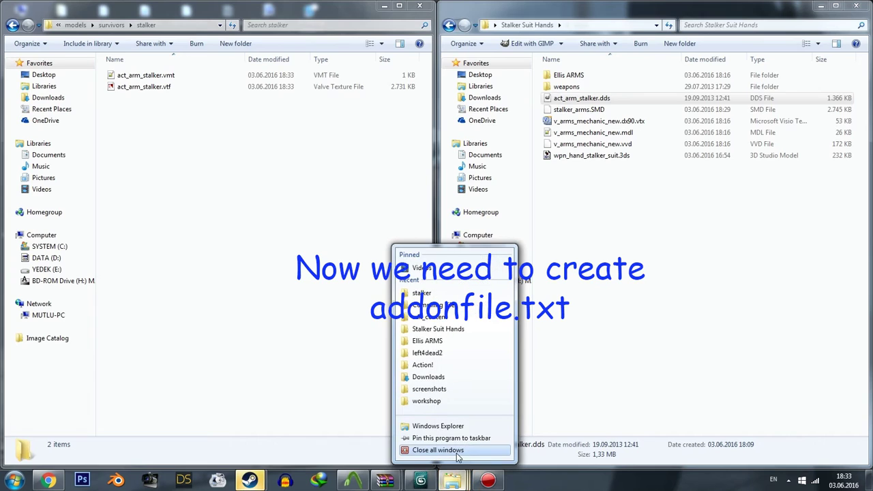
pyautogui.click(457, 451)
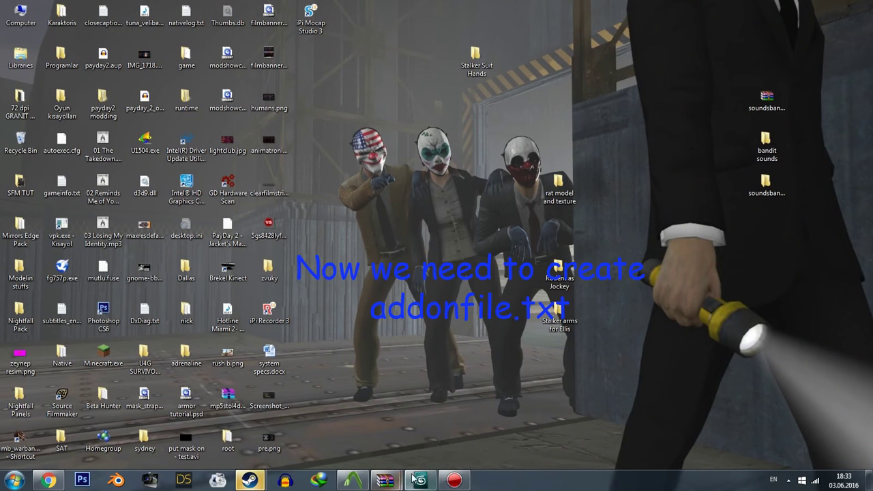
# Step: Close 3ds Max, answering its save prompt, then close the WinRAR windows and Crowbar
pyautogui.rightClick(413, 478)
pyautogui.click(416, 450)
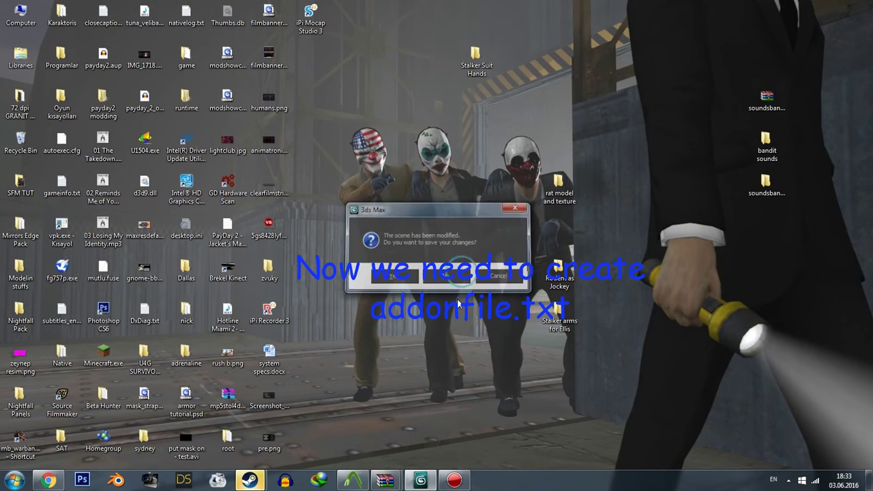
pyautogui.click(446, 275)
pyautogui.rightClick(386, 479)
pyautogui.click(368, 451)
pyautogui.rightClick(353, 479)
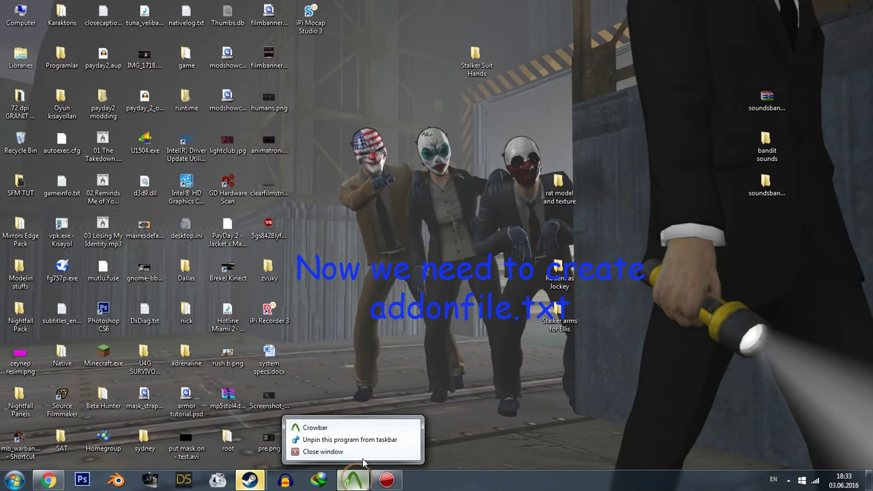
pyautogui.click(362, 452)
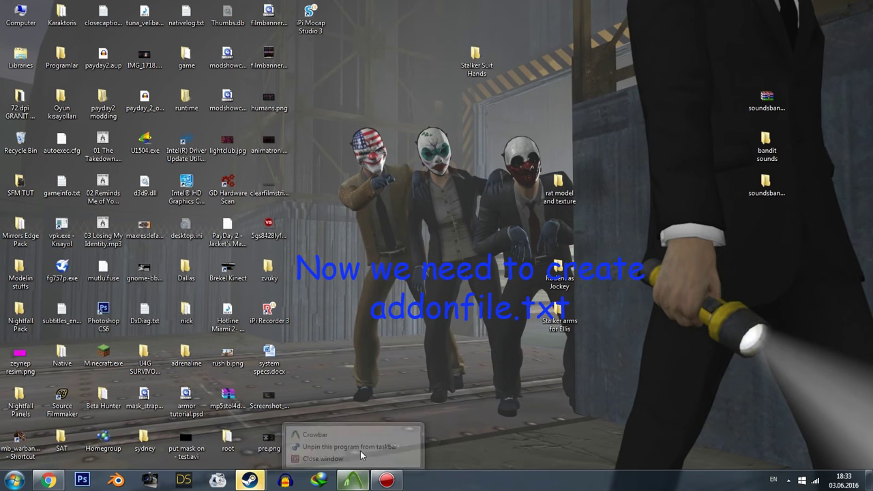
# Step: Search 'addon' in a new Chrome tab, open ZeqMacaw's addoninfo.txt guide, and select the AddonInfo template
pyautogui.click(50, 479)
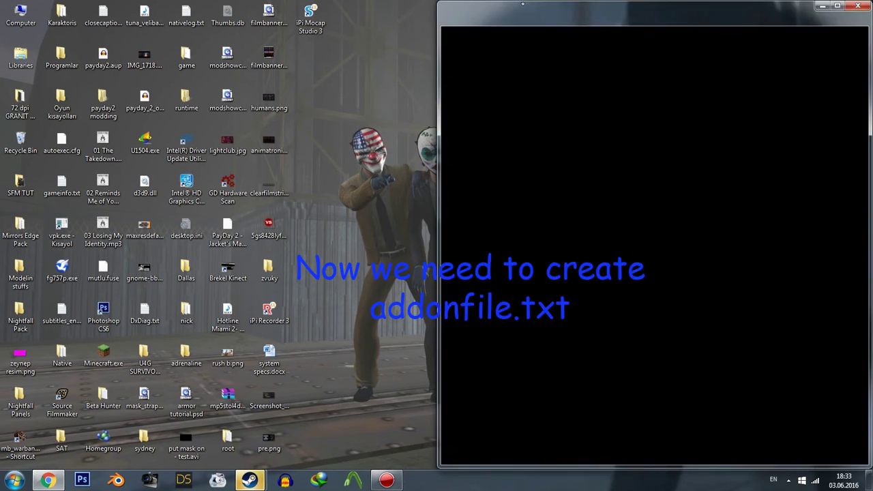
pyautogui.hotkey('ctrl', 't')
pyautogui.click(837, 6)
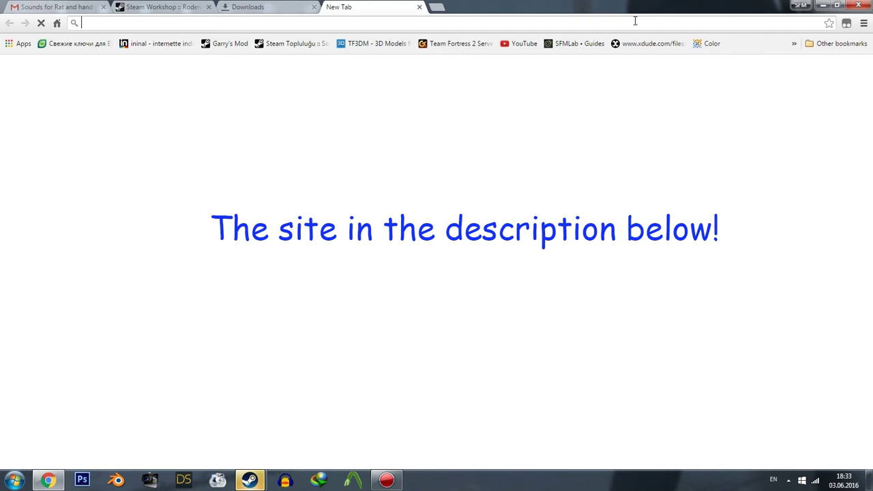
pyautogui.write('addon')
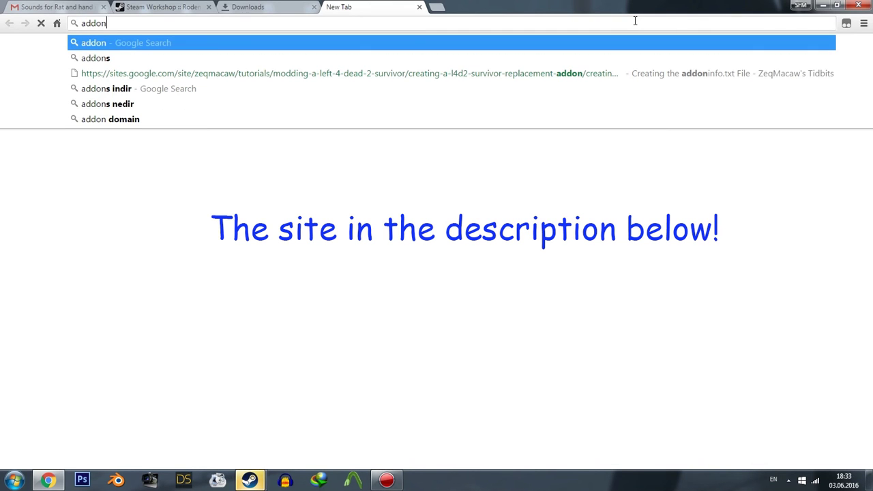
pyautogui.click(526, 73)
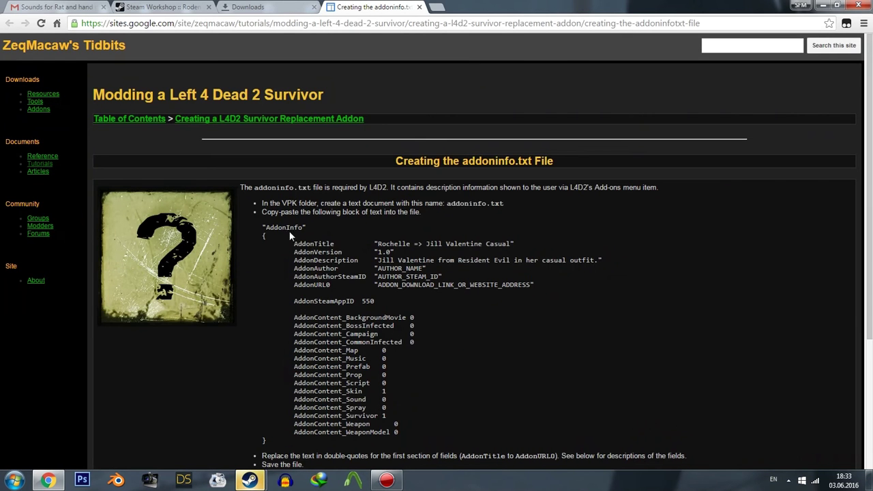
pyautogui.moveTo(262, 227)
pyautogui.mouseDown()
pyautogui.moveTo(310, 392)
pyautogui.moveTo(267, 442)
pyautogui.mouseUp()
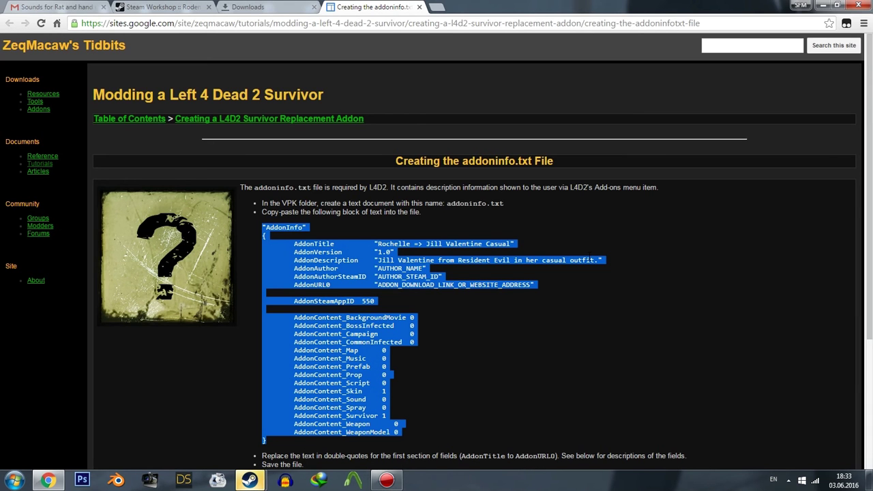
# Step: Add a new empty text document named addoninfo.txt inside Stalker arms for Ellis
pyautogui.click(831, 5)
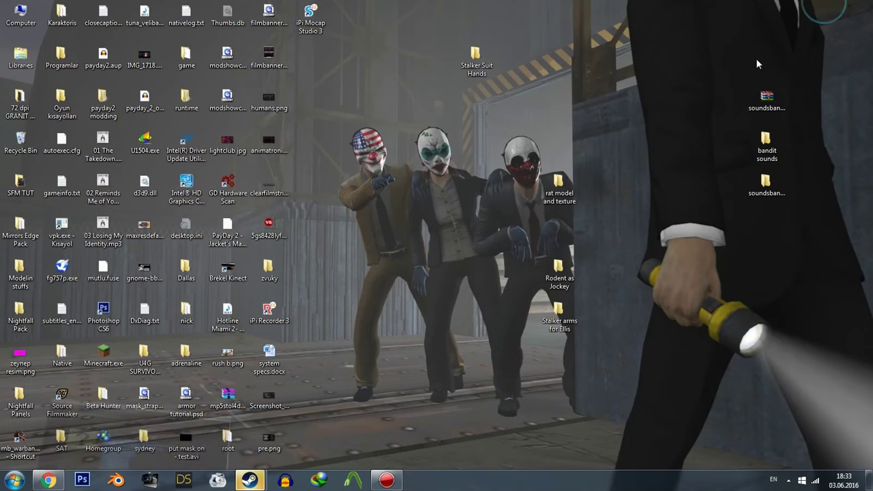
pyautogui.doubleClick(560, 310)
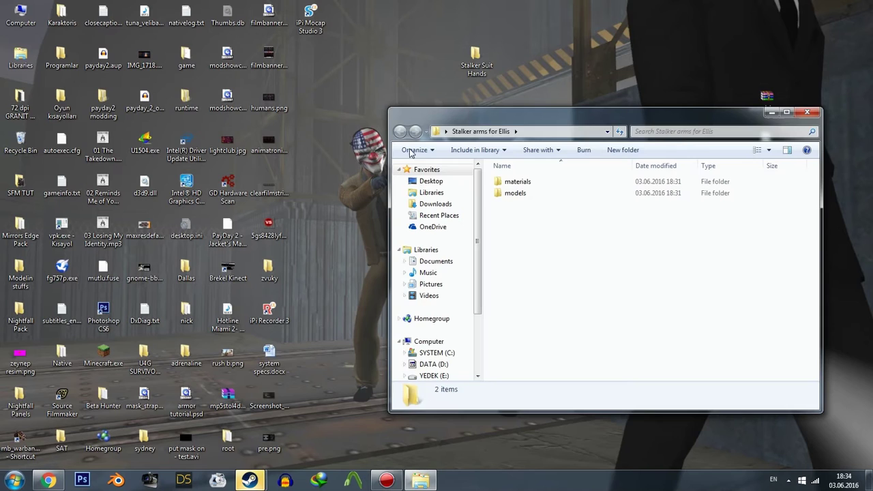
pyautogui.doubleClick(604, 117)
pyautogui.rightClick(355, 205)
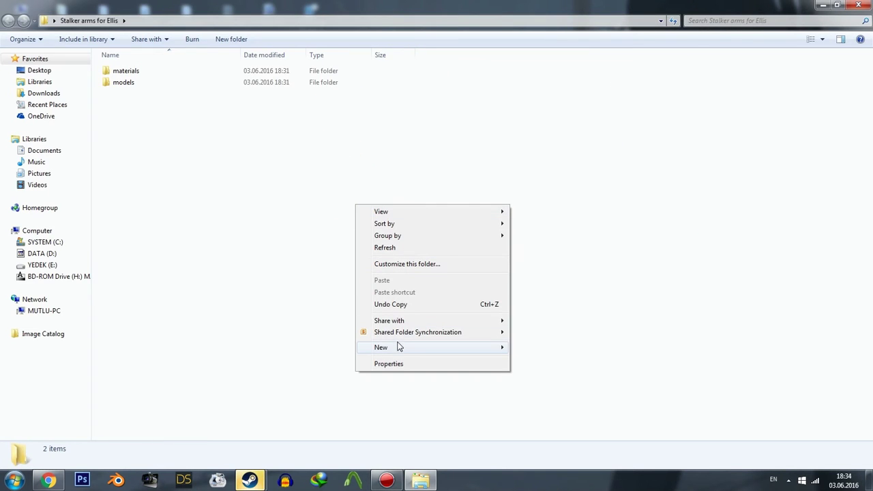
pyautogui.moveTo(381, 347)
pyautogui.click(538, 301)
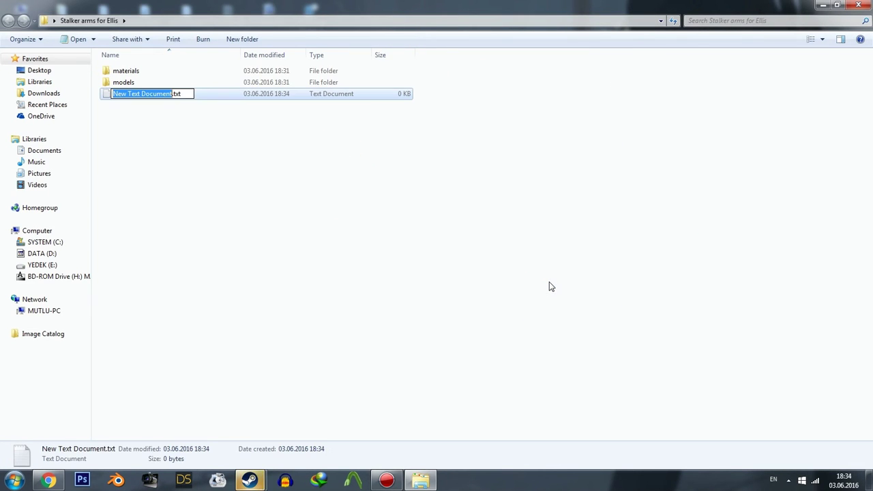
pyautogui.write('addoninfo')
pyautogui.press('Return')
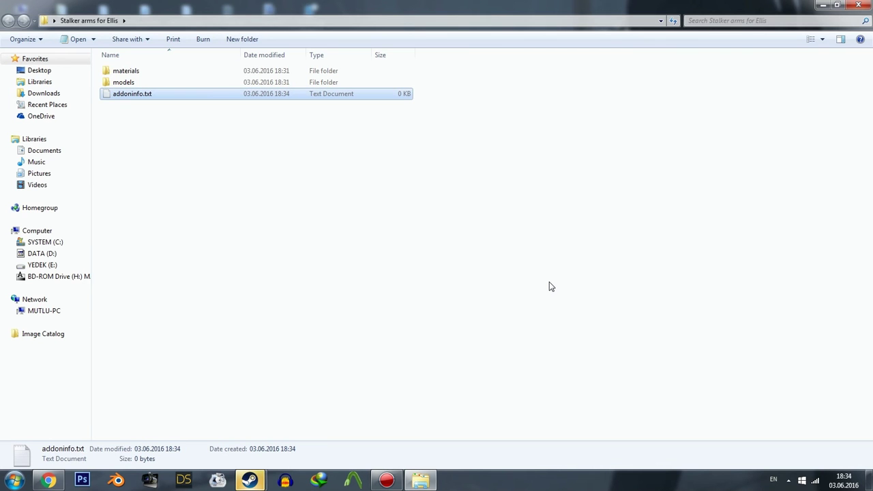
# Step: Fill addoninfo.txt with the AddonInfo template titled "Stalker arms replaces Ellis' arms", then save and close it
pyautogui.press('Return')
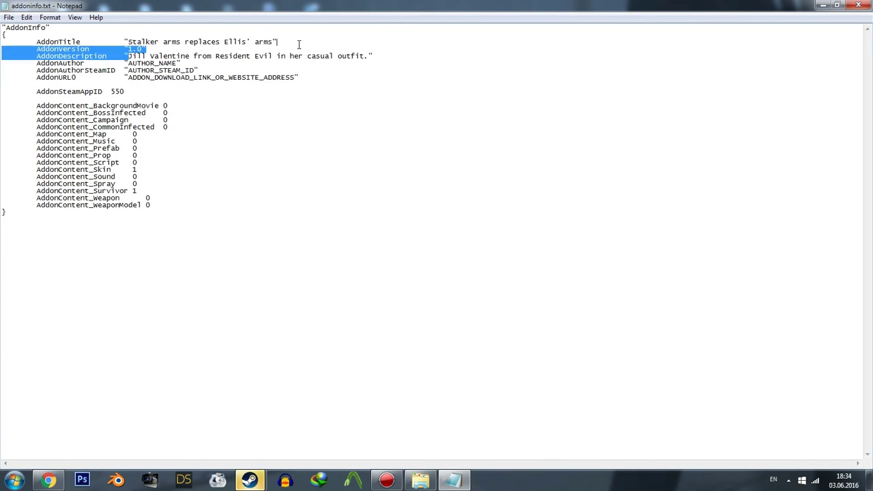
pyautogui.moveTo(128, 56); pyautogui.dragTo(365, 58)
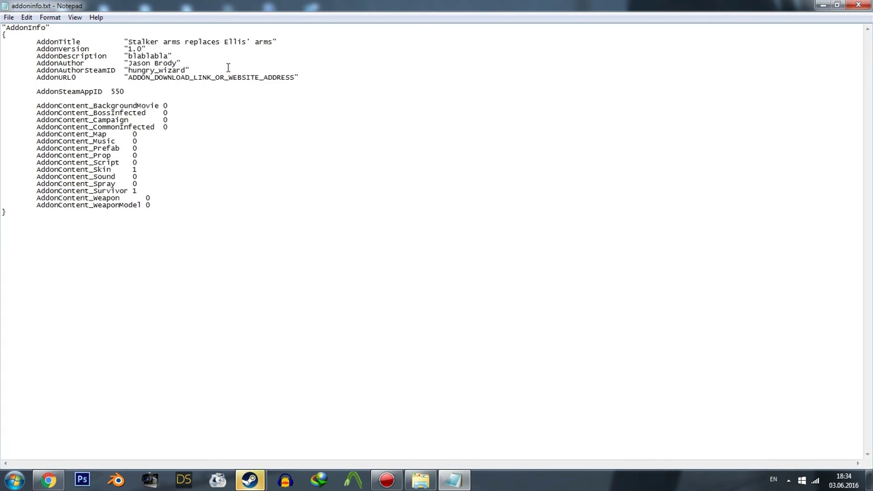
pyautogui.click(858, 6)
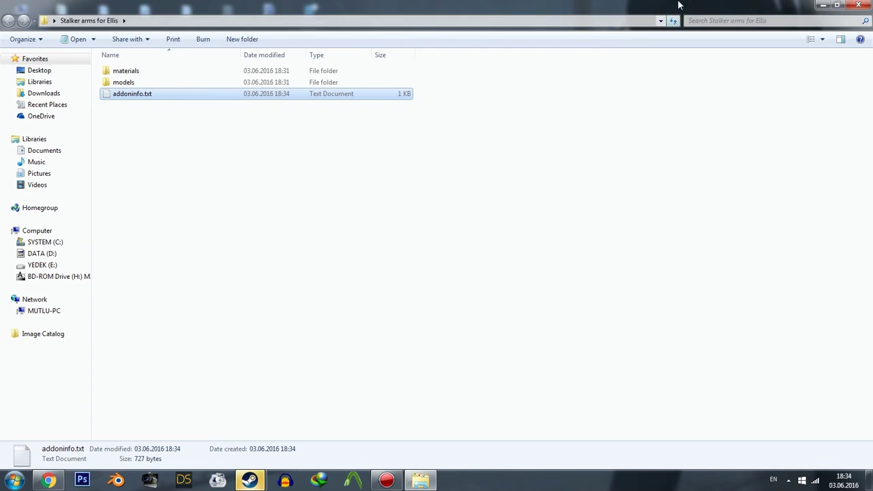
# Step: Close the folder window and pack the Stalker arms for Ellis folder with vpk.exe into stalker arms for ellis.vpk
pyautogui.moveTo(680, 5)
pyautogui.mouseDown()
pyautogui.moveTo(1, 99)
pyautogui.moveTo(868, 27)
pyautogui.mouseUp()
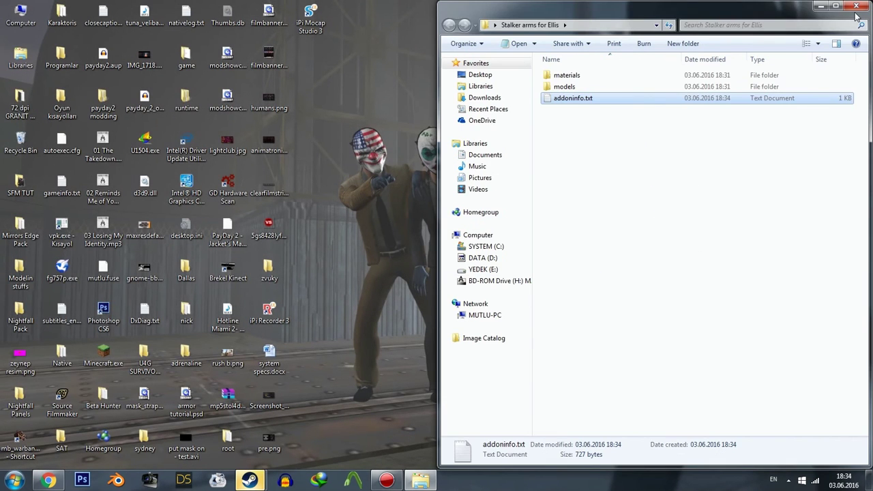
pyautogui.click(855, 6)
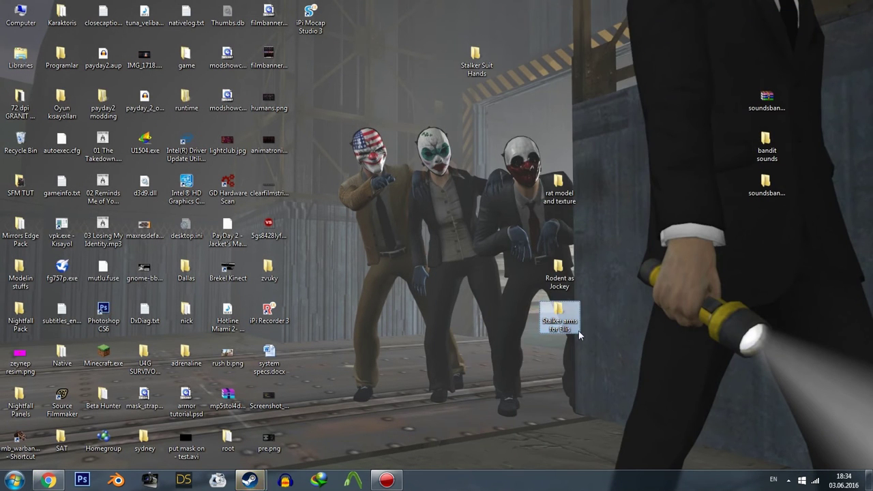
pyautogui.moveTo(580, 313); pyautogui.dragTo(62, 229)
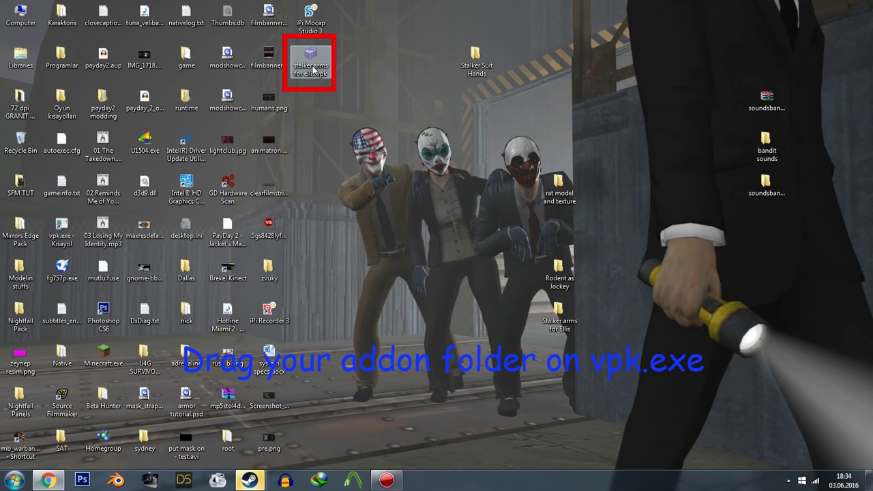
# Step: Copy stalker arms for ellis.vpk and paste it into the left4dead2\addons folder
pyautogui.rightClick(312, 60)
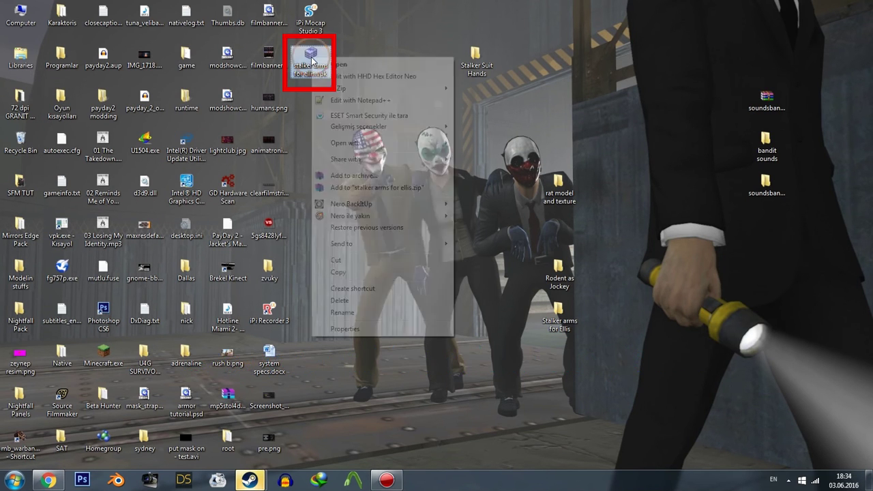
pyautogui.click(337, 273)
pyautogui.doubleClick(20, 15)
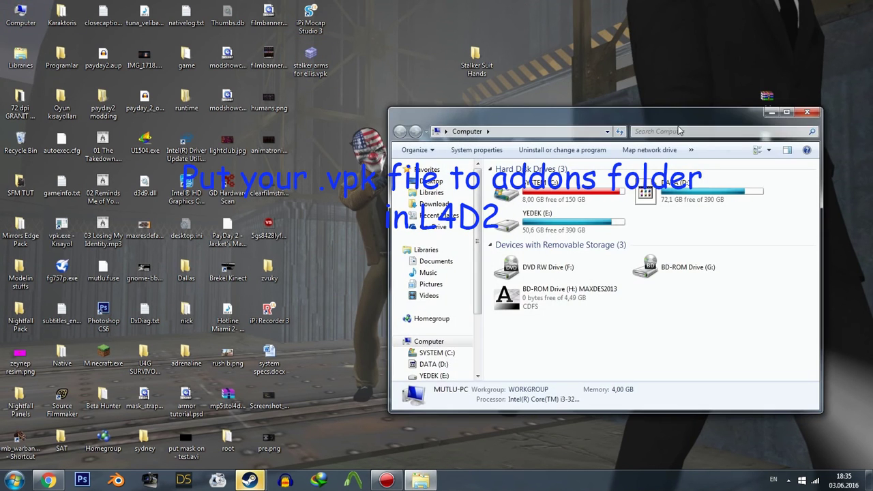
pyautogui.moveTo(623, 123); pyautogui.dragTo(552, 5)
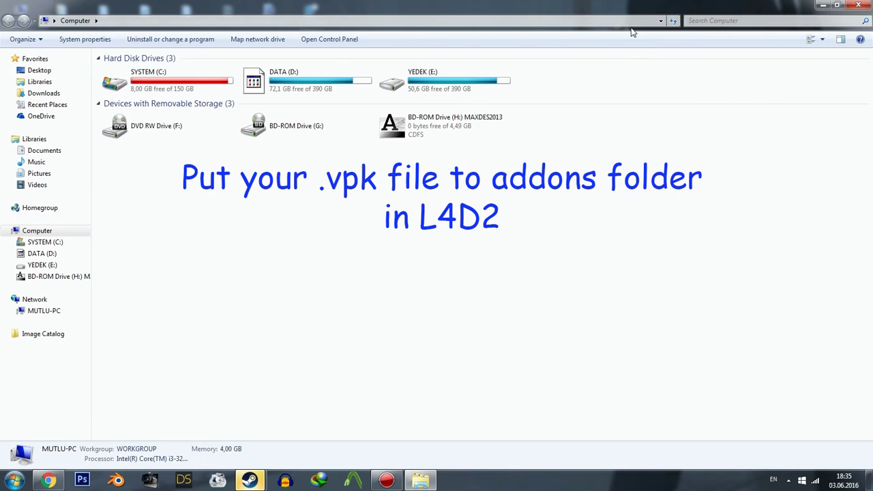
pyautogui.click(660, 21)
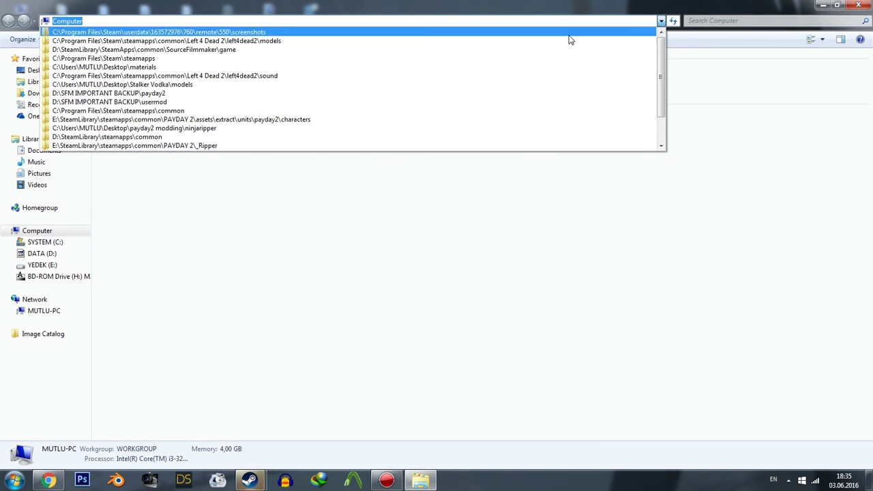
pyautogui.click(363, 41)
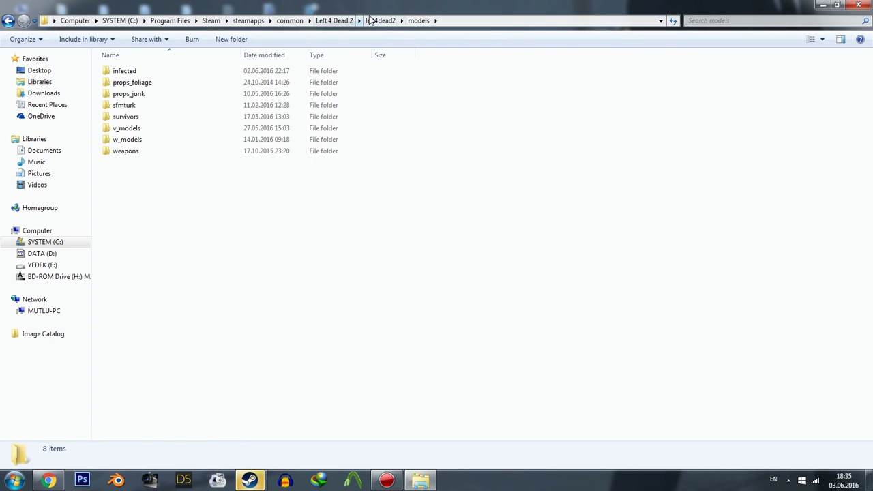
pyautogui.click(354, 20)
pyautogui.doubleClick(153, 70)
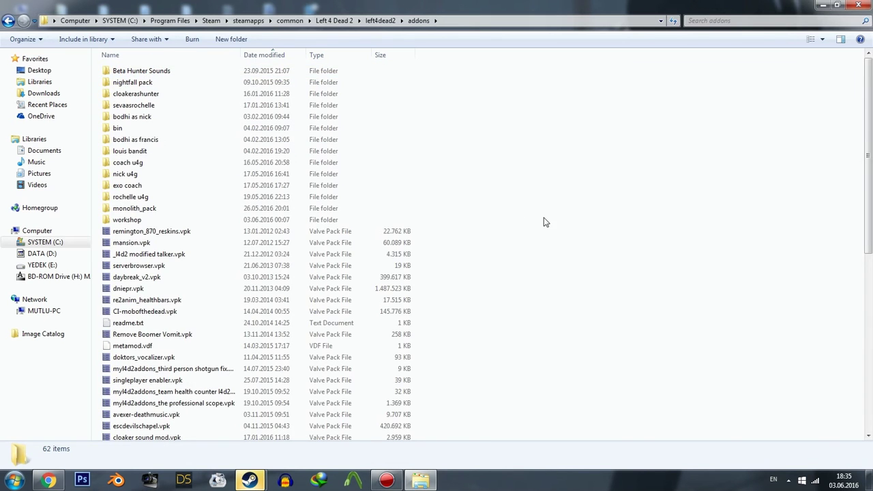
pyautogui.hotkey('ctrl', 'v')
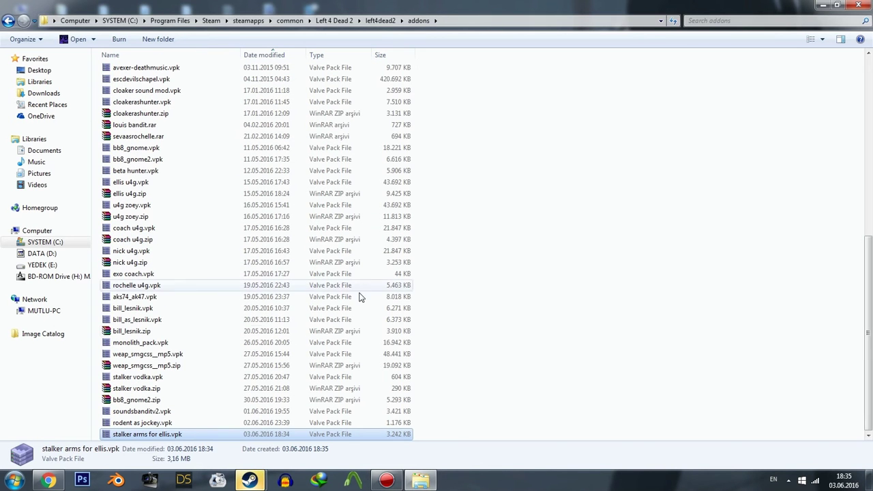
pyautogui.moveTo(250, 481)
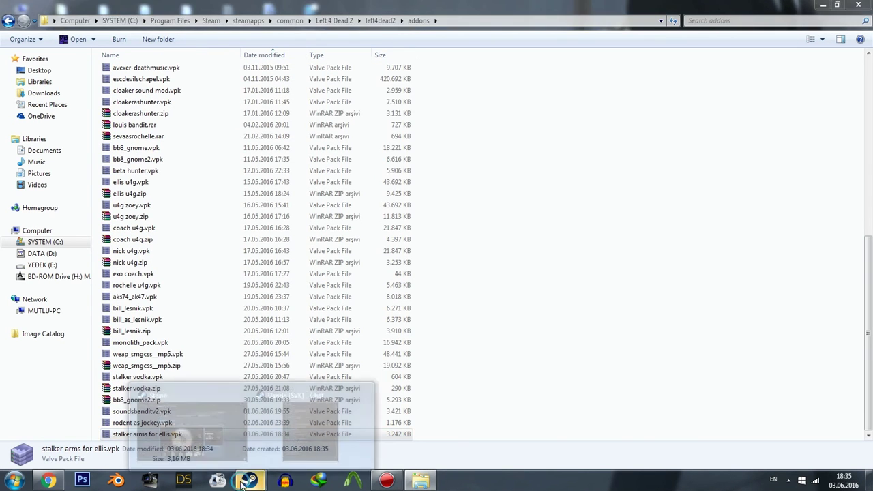
# Step: Launch Left 4 Dead 2 from the Steam Library
pyautogui.click(202, 417)
pyautogui.click(113, 41)
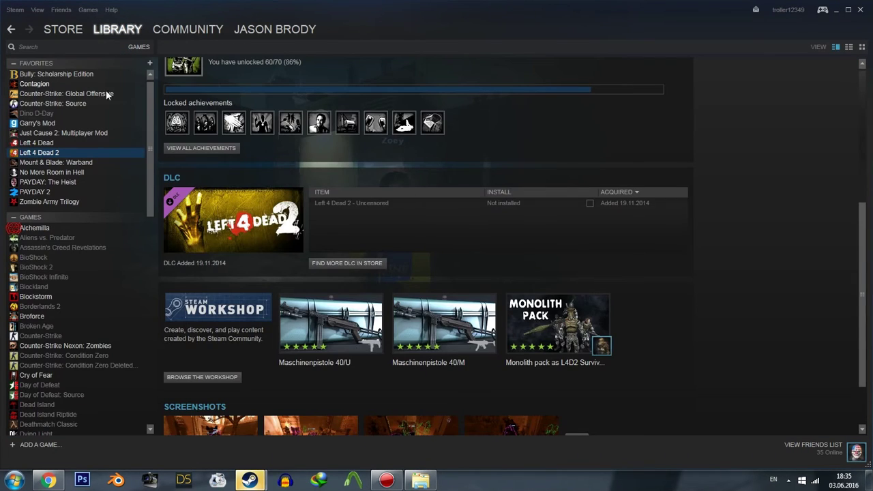
pyautogui.scroll(4, 331, 201)
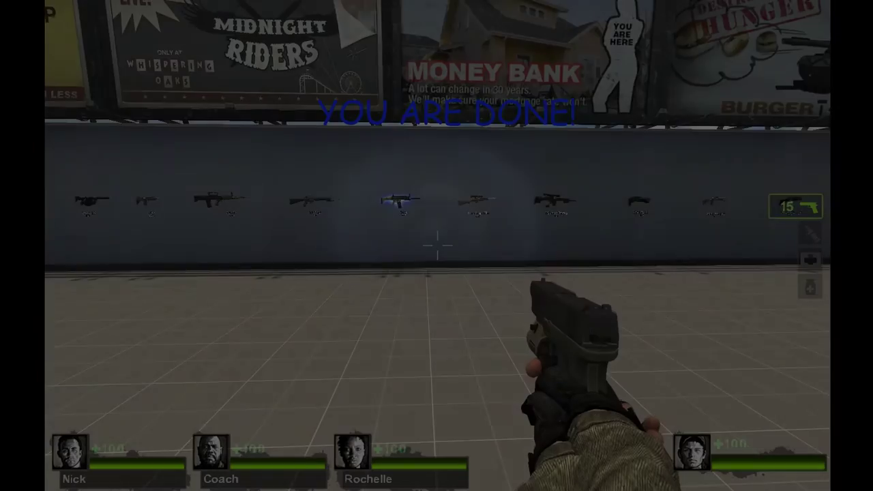
# Step: Pick up the Scar rifle from the weapon wall, then fire and reload it
pyautogui.press('w')
pyautogui.press('e')
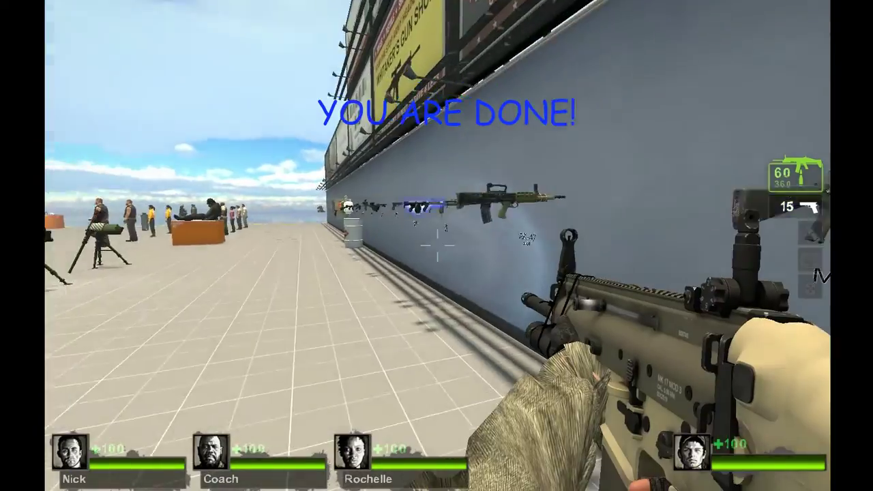
pyautogui.click(436, 245)
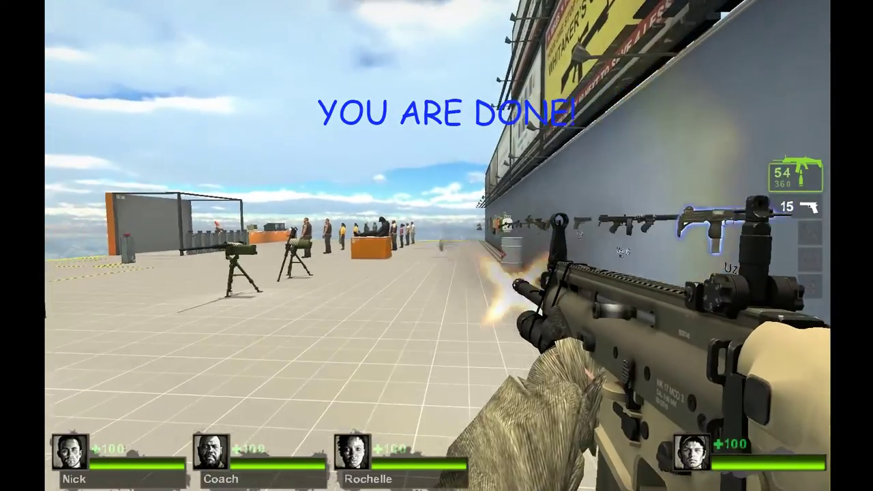
pyautogui.press('r')
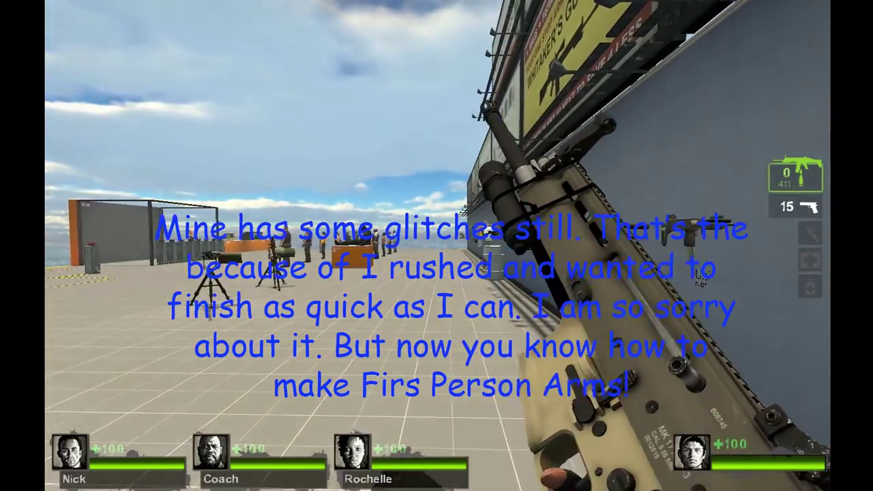
pyautogui.press('w')
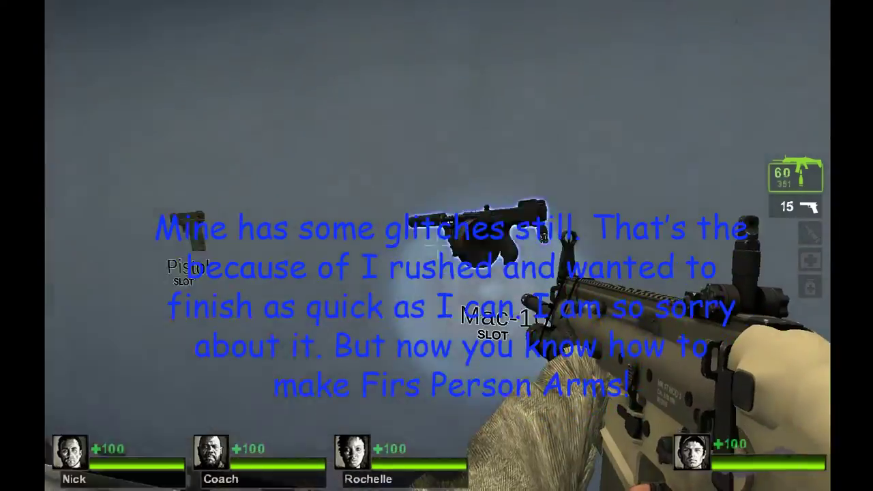
# Step: Grab the Mac-10 and M16A1, reload the M16A1, then fire and reload the pistol
pyautogui.press('e')
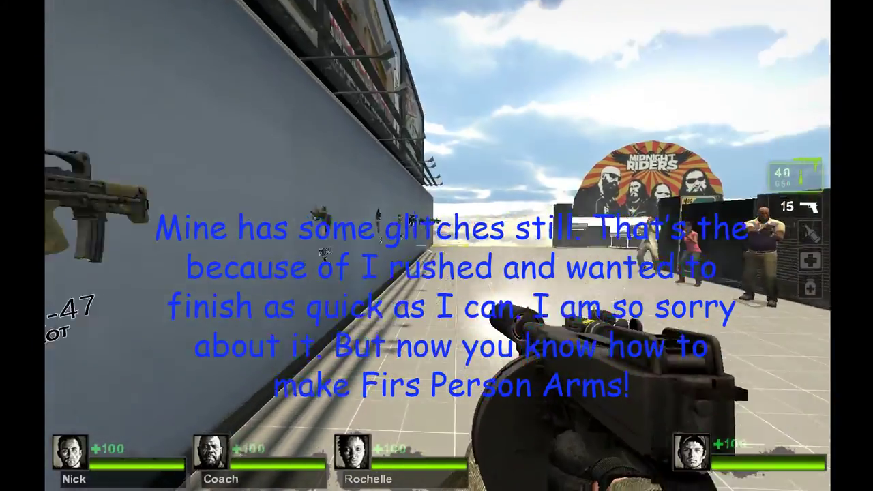
pyautogui.press('e')
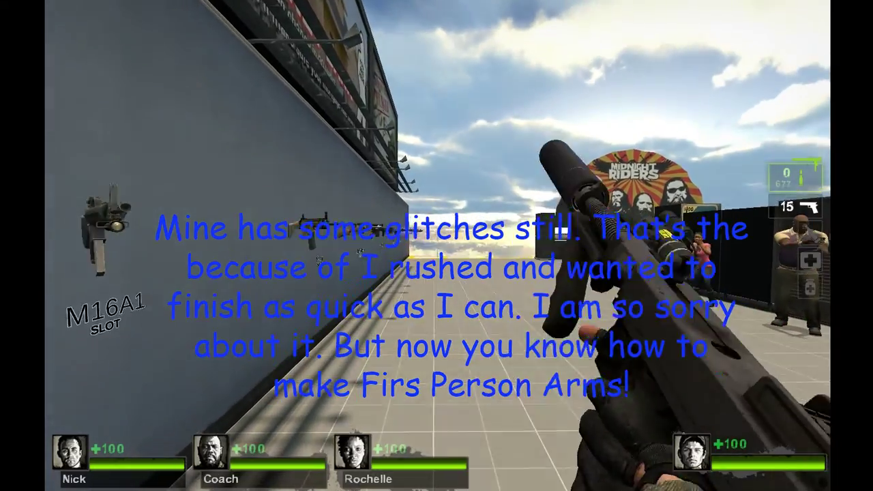
pyautogui.press('r')
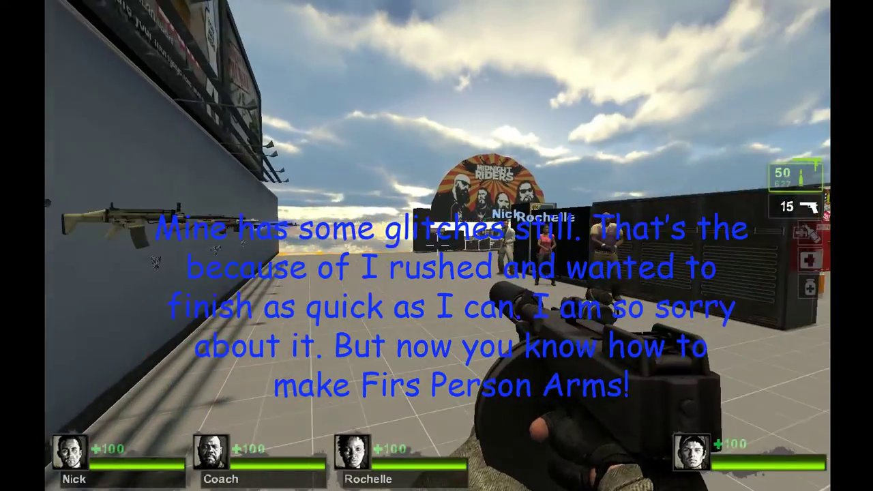
pyautogui.press('2')
pyautogui.click(436, 246)
pyautogui.click(436, 246)
pyautogui.click(436, 245)
pyautogui.click(437, 245)
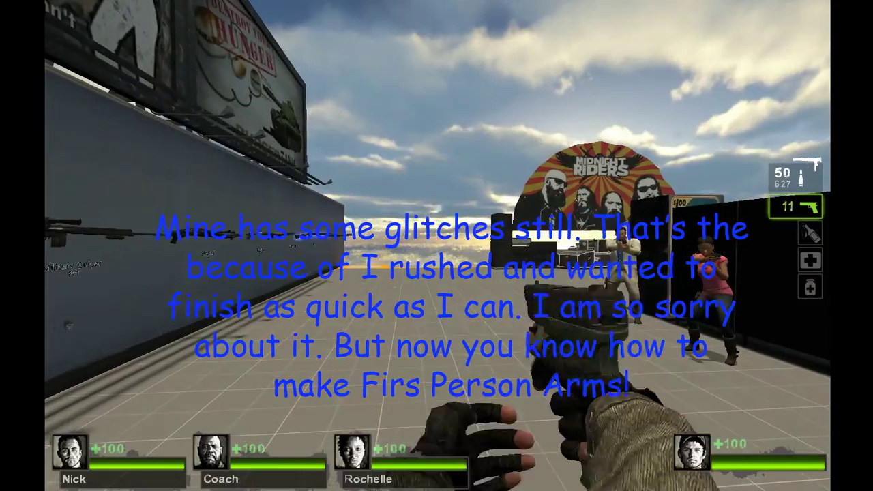
pyautogui.press('r')
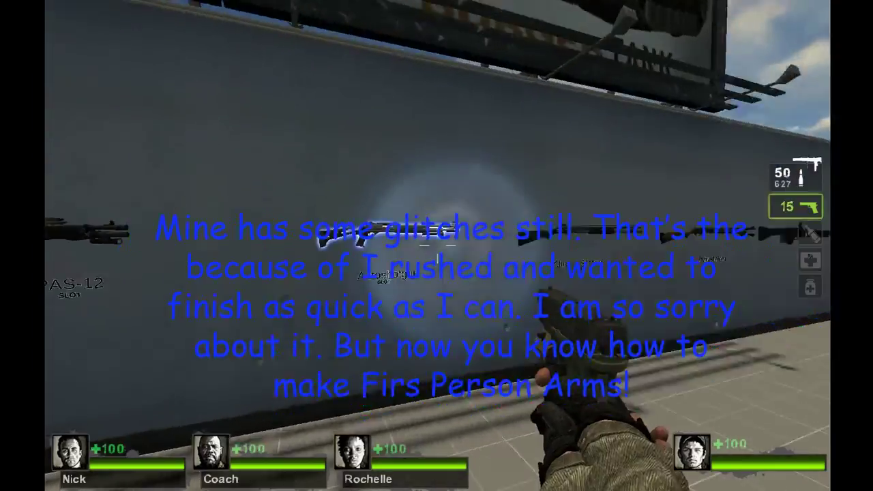
# Step: Fire and reload the shotgun, then take the electric guitar from the wall
pyautogui.press('e')
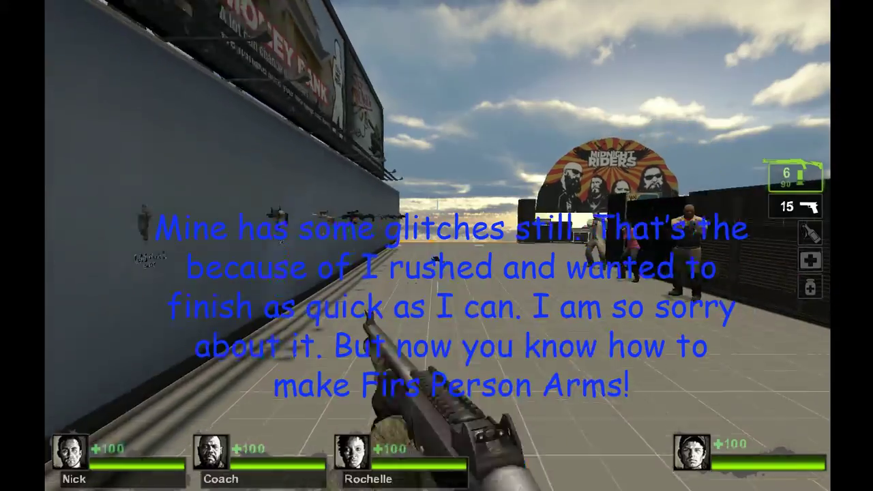
pyautogui.click(436, 245)
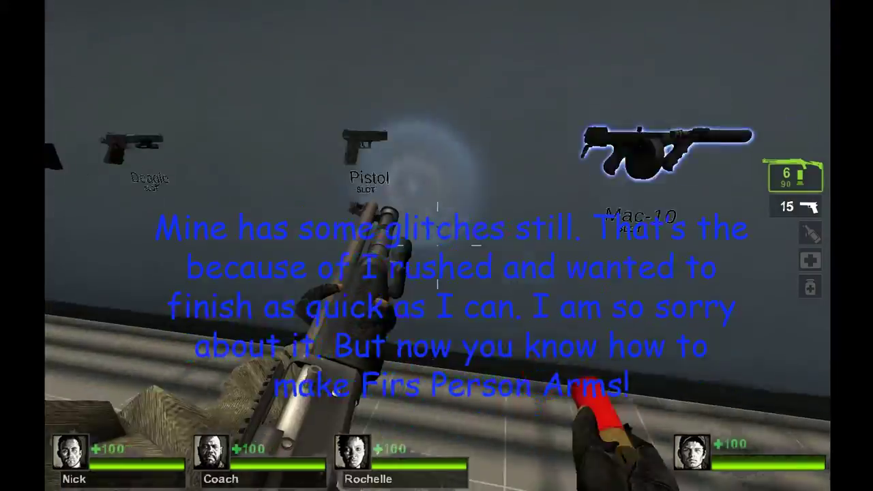
pyautogui.press('r')
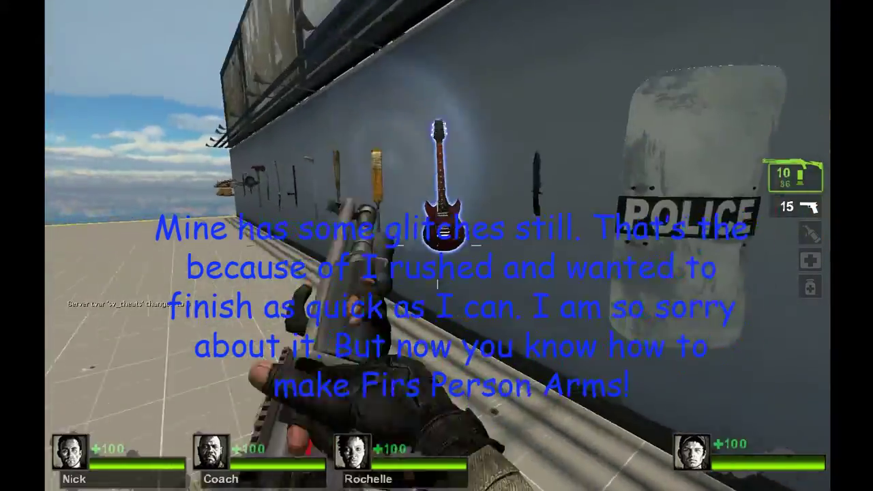
pyautogui.press('e')
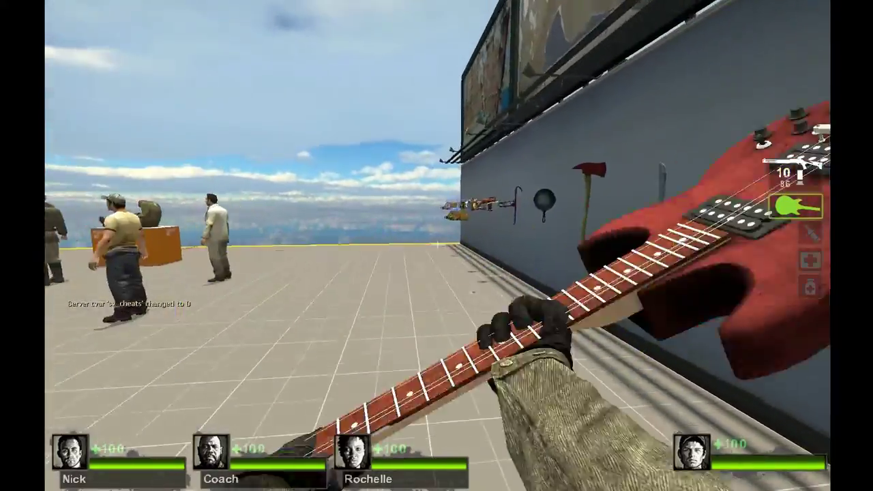
# Step: Try the crowbar, explosive ammo, machete, guitar and fire axe, then return to the shotgun
pyautogui.press('e')
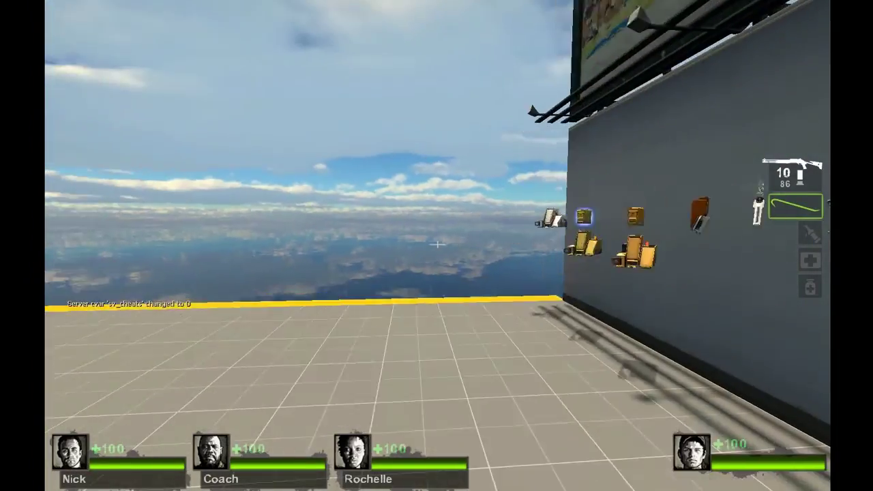
pyautogui.press('w')
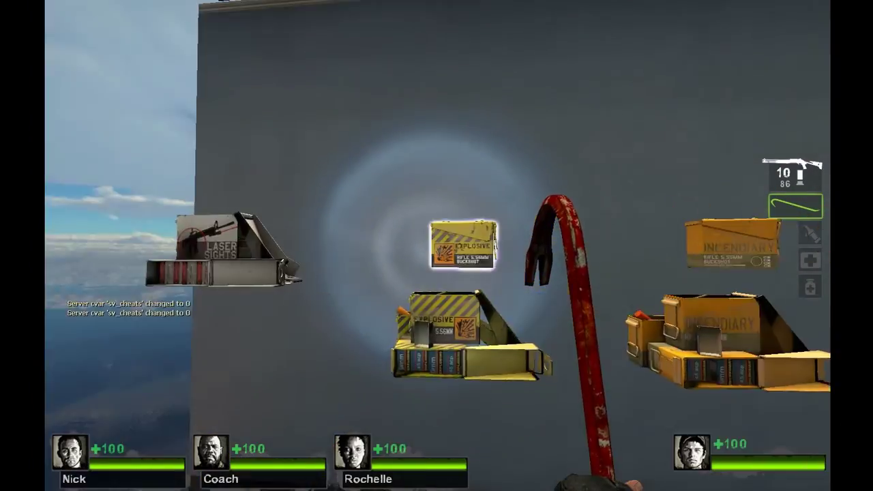
pyautogui.press('e')
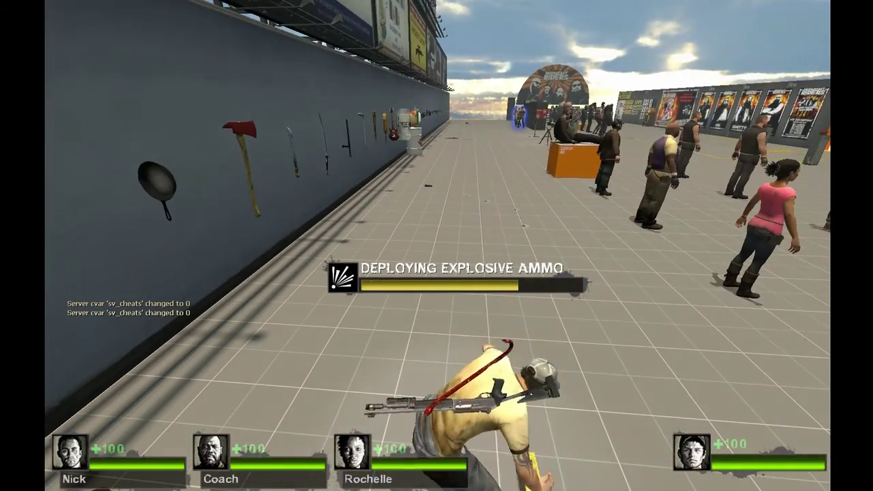
pyautogui.press('2')
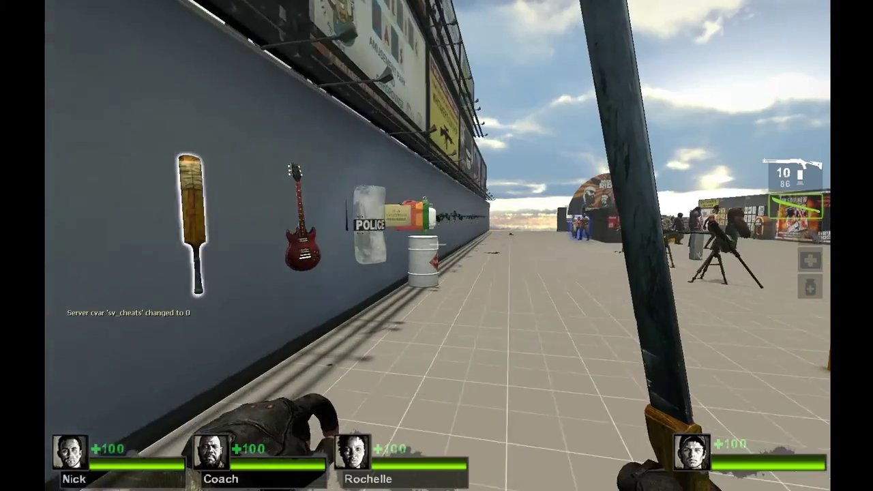
pyautogui.click(436, 244)
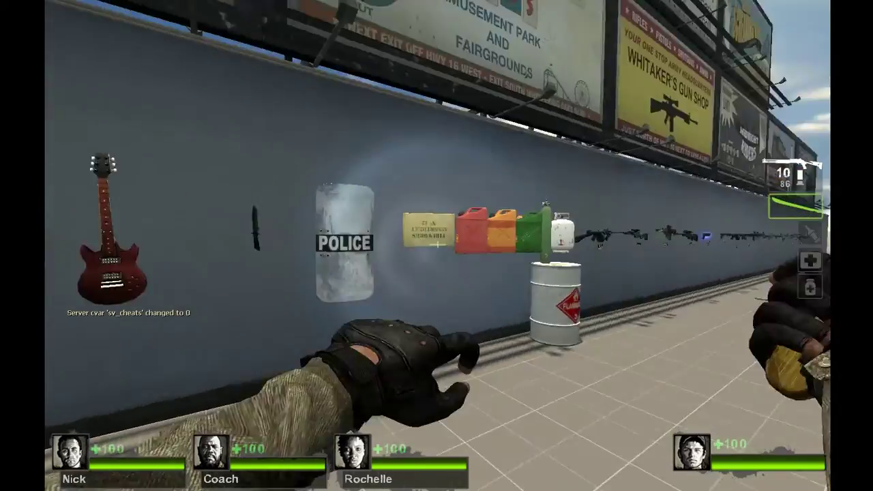
pyautogui.press('e')
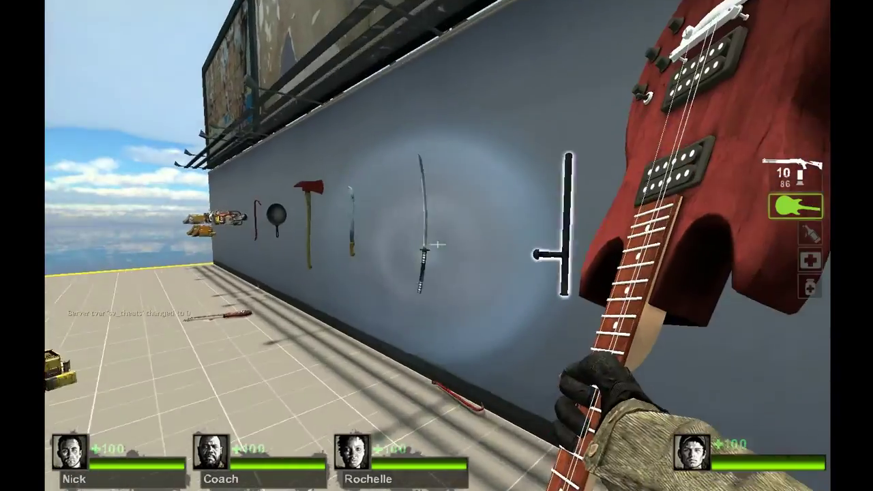
pyautogui.press('e')
pyautogui.press('e')
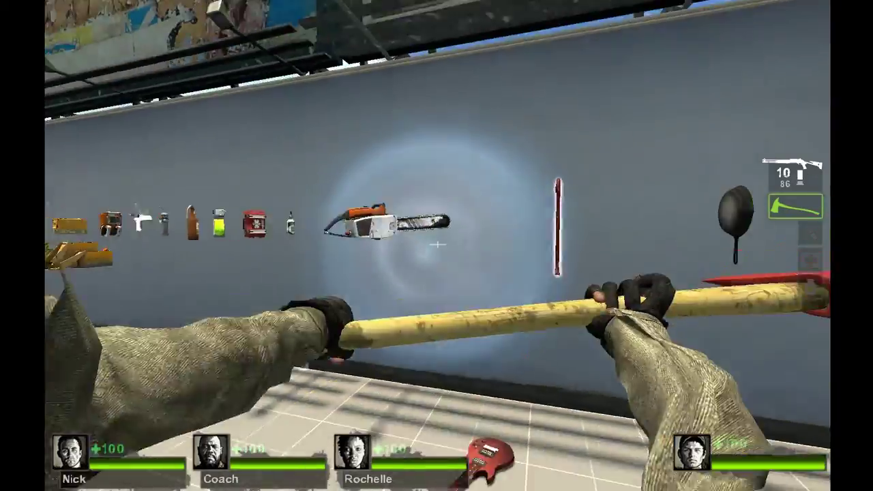
pyautogui.click(436, 244)
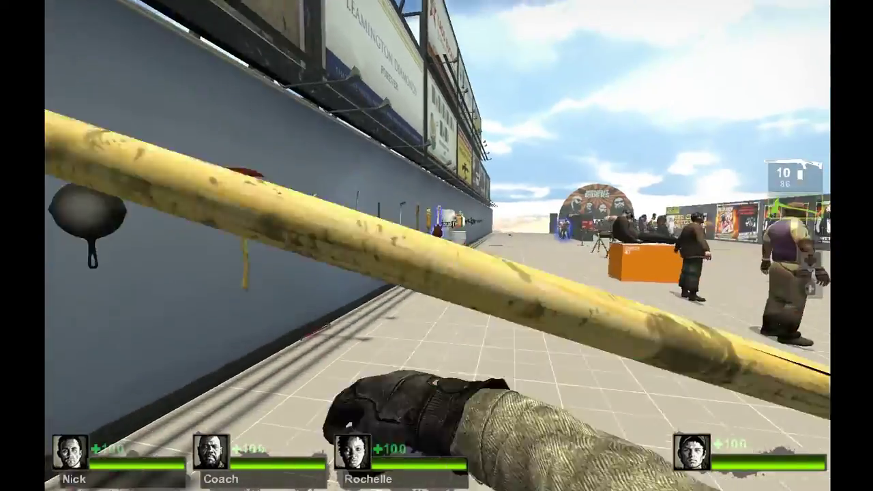
pyautogui.press('1')
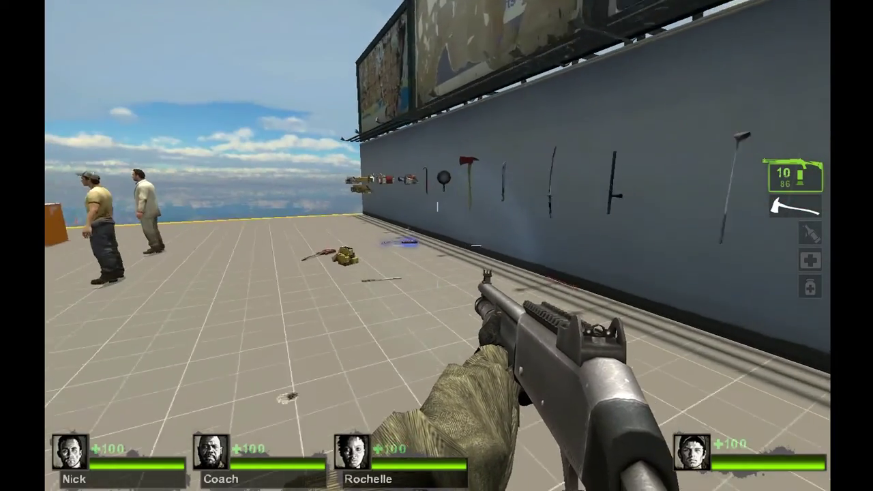
# Step: Pick up the vodka bottle and throw the bile jar
pyautogui.press('w')
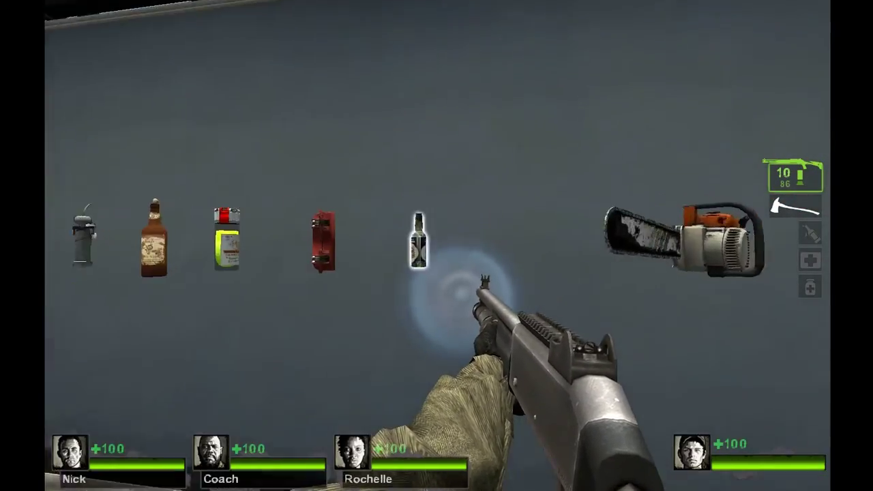
pyautogui.press('e')
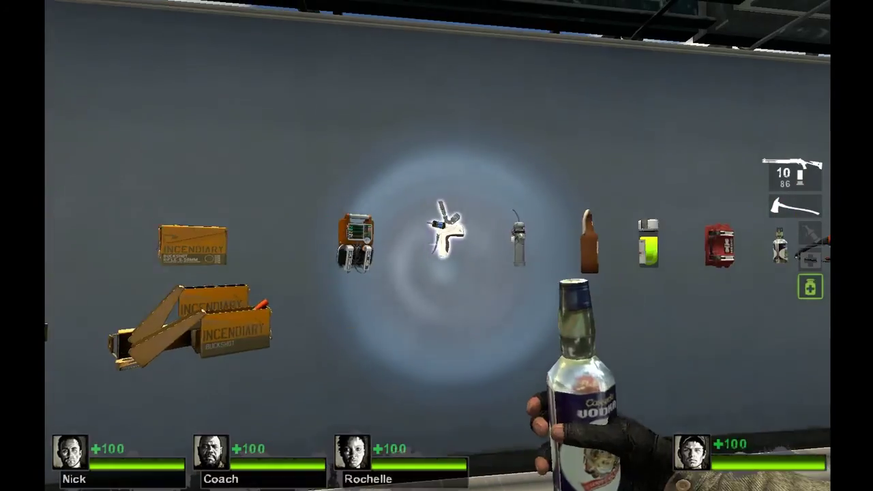
pyautogui.press('1')
pyautogui.press('5')
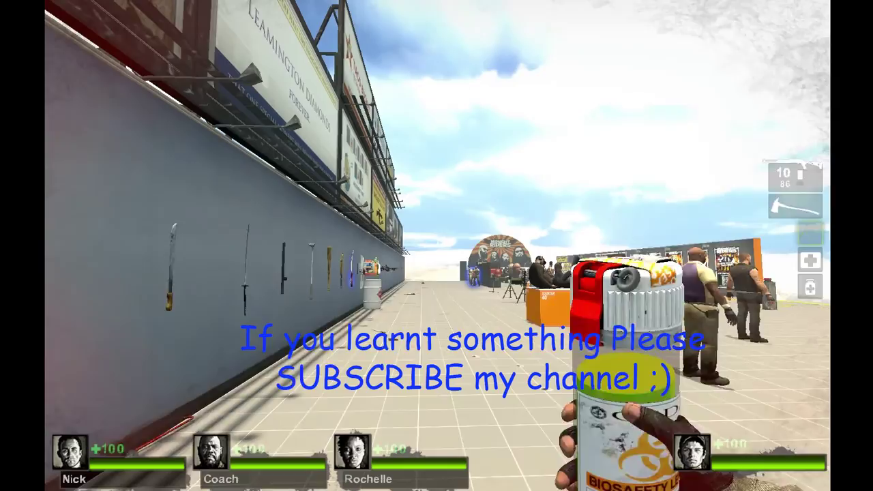
pyautogui.click(436, 246)
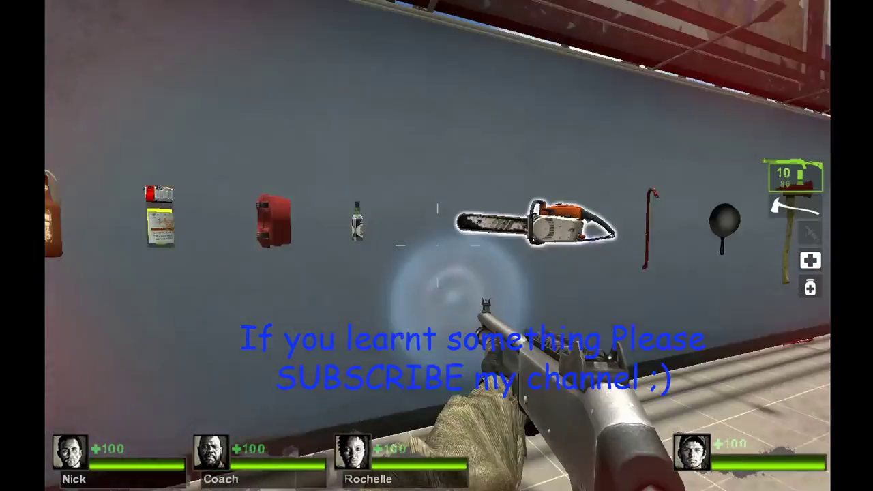
# Step: Throw a Molotov to start a fire, swing and shove with the axe, then switch to the shotgun
pyautogui.press('e')
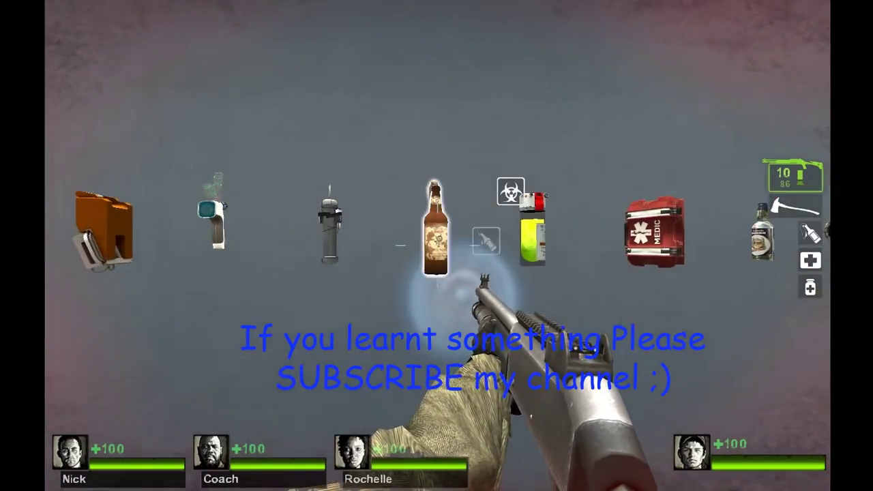
pyautogui.press('3')
pyautogui.click(437, 246)
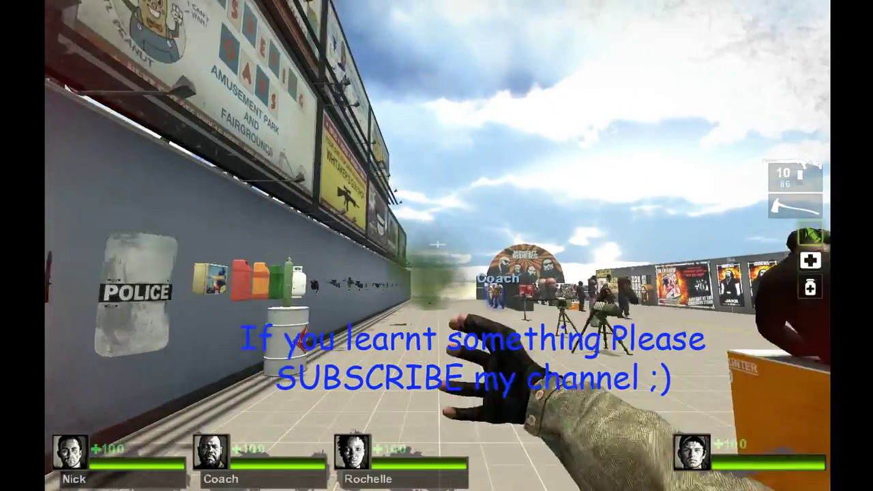
pyautogui.press('2')
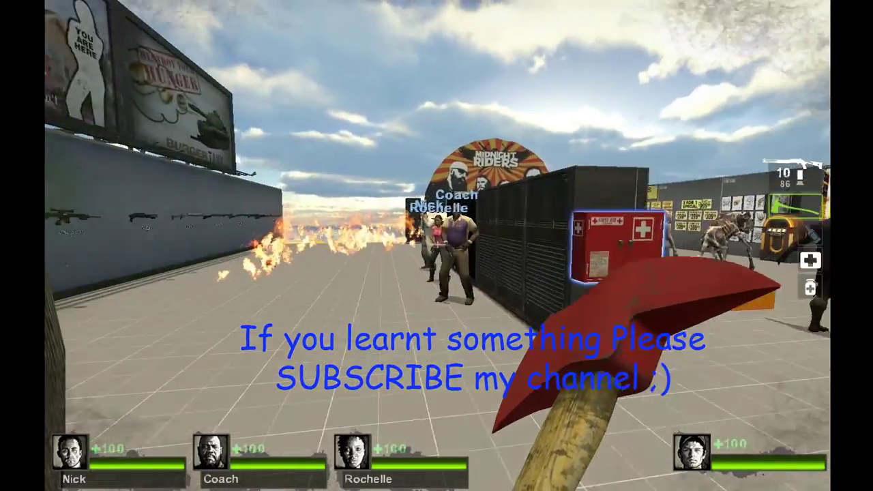
pyautogui.click(436, 246)
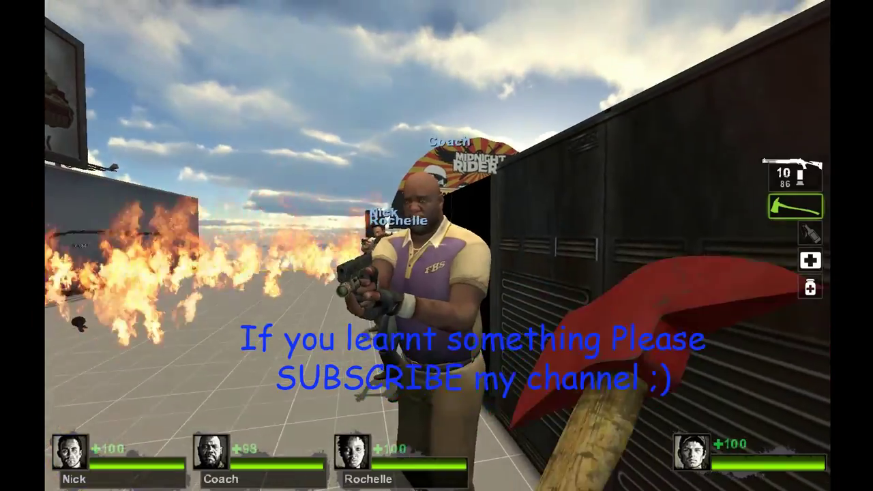
pyautogui.rightClick(436, 246)
pyautogui.click(436, 245)
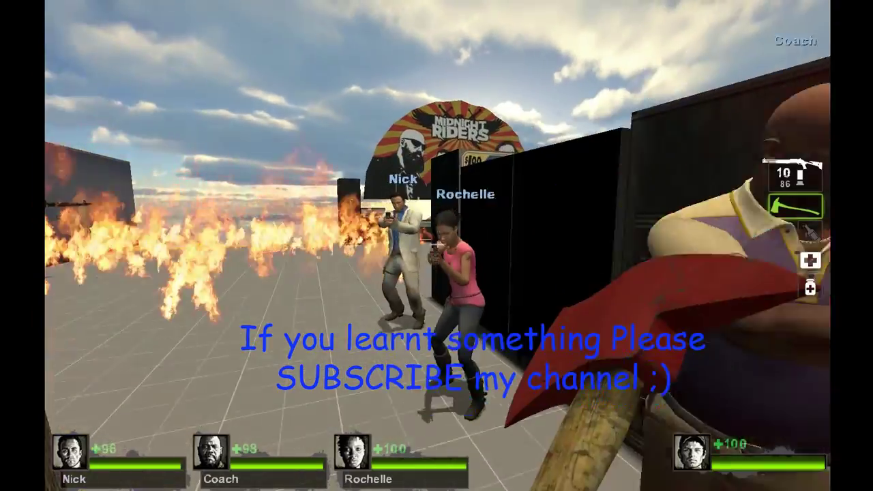
pyautogui.click(436, 246)
pyautogui.press('1')
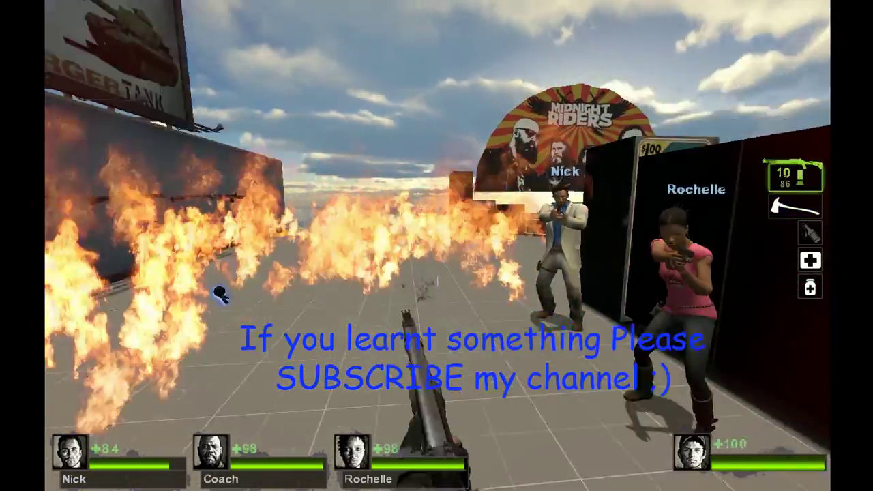